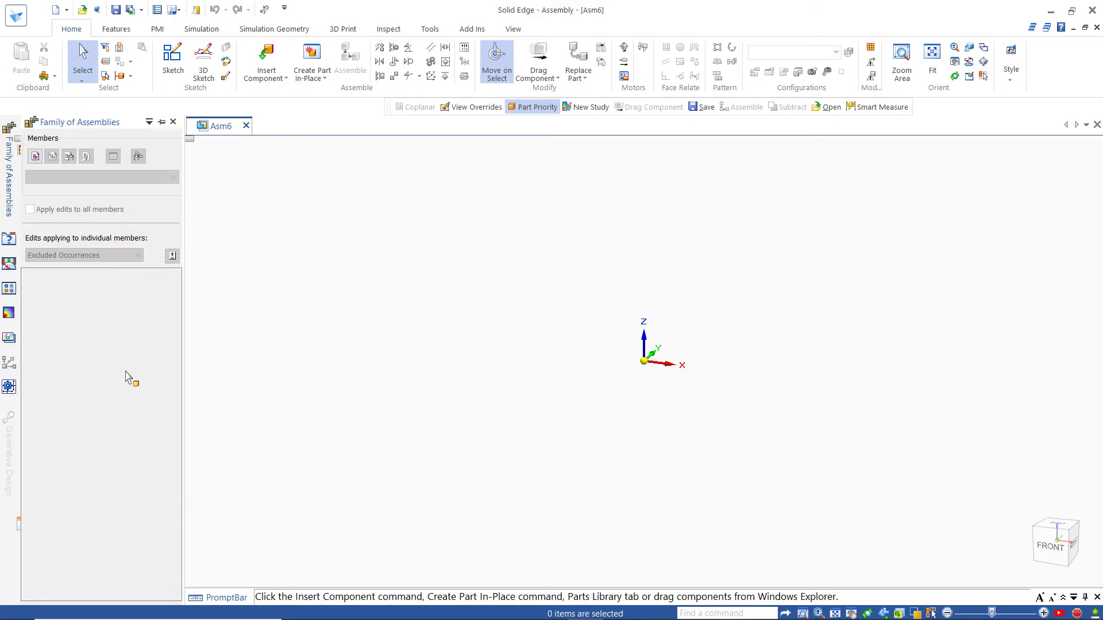
Place Base_sample.par in the assembly from the parts library folder Lesson 6 - Building Assemblies, Activity 1 - Sample.
{"action": "left_click", "coordinate": [162, 121]}
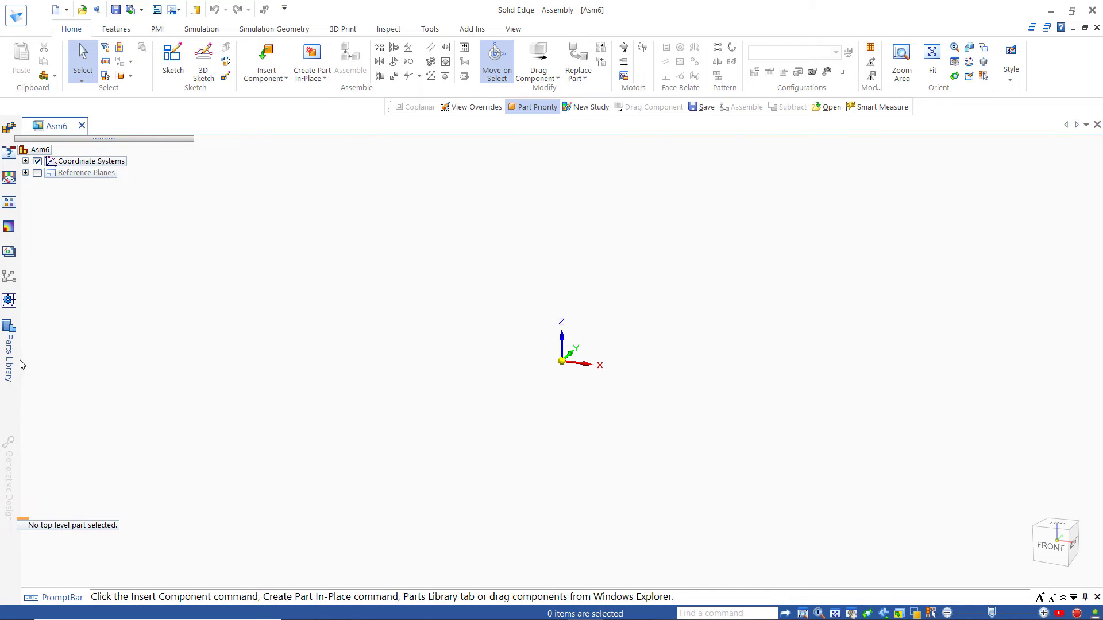
{"action": "mouse_move", "coordinate": [9, 348]}
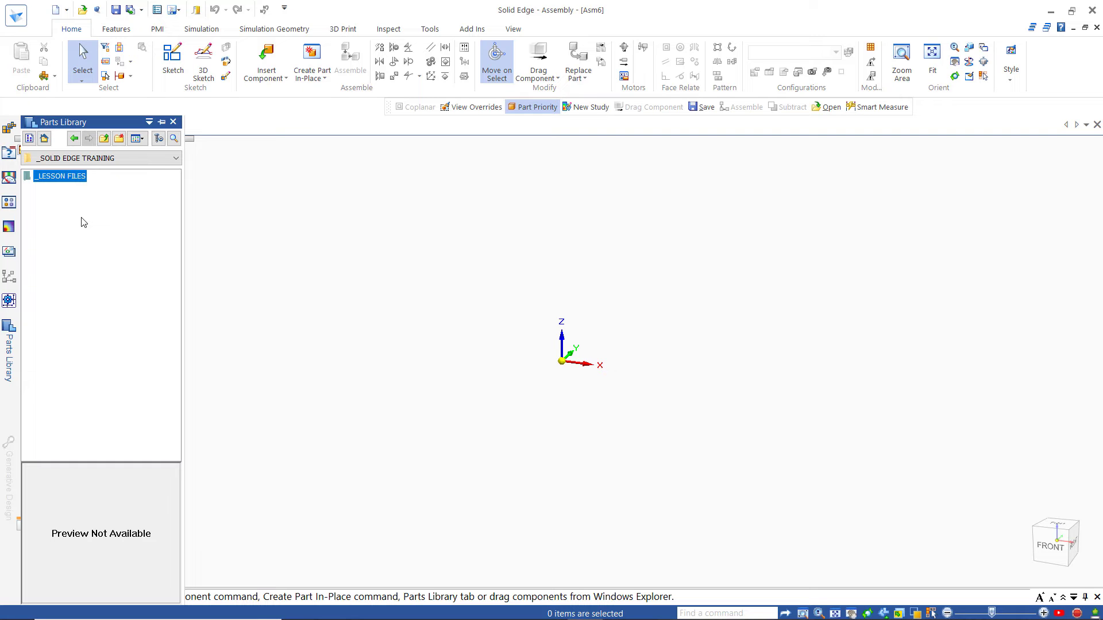
{"action": "double_click", "coordinate": [47, 179]}
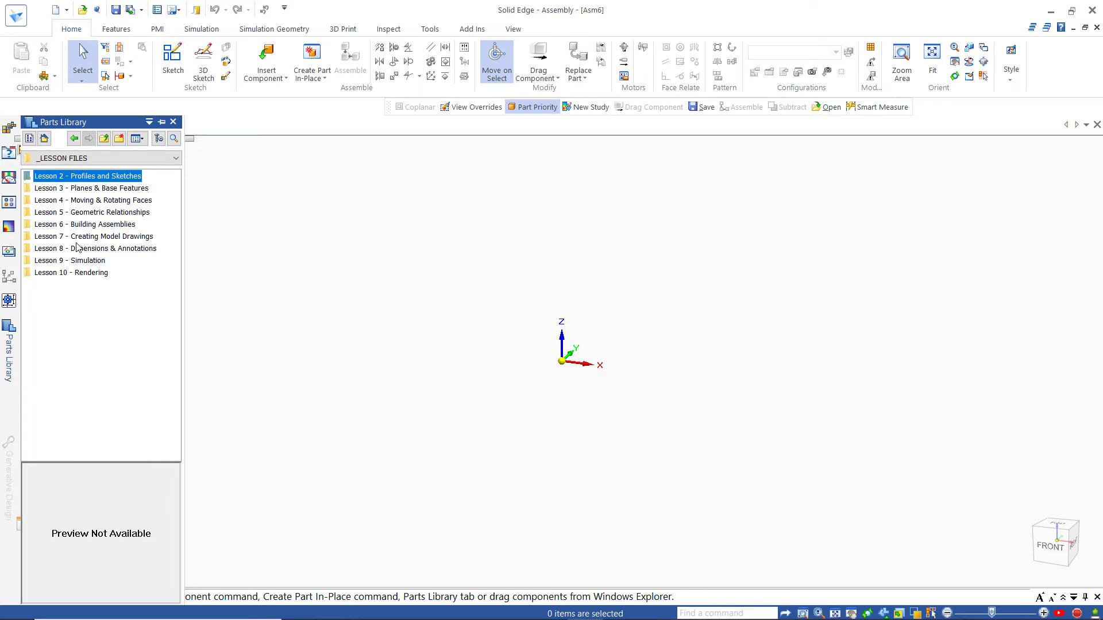
{"action": "double_click", "coordinate": [74, 225]}
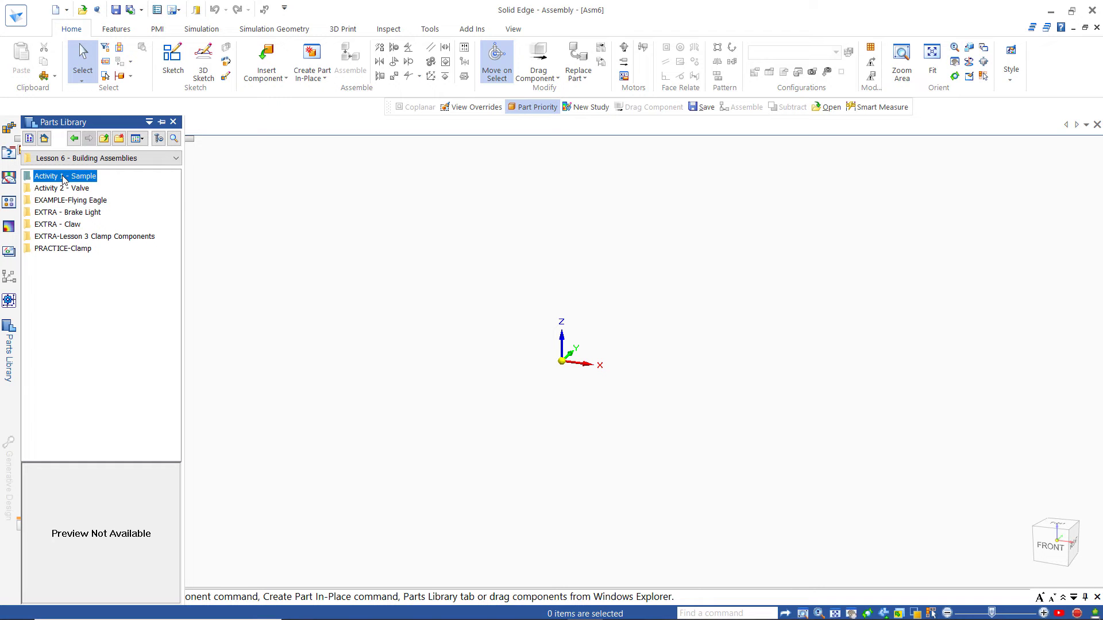
{"action": "double_click", "coordinate": [52, 178]}
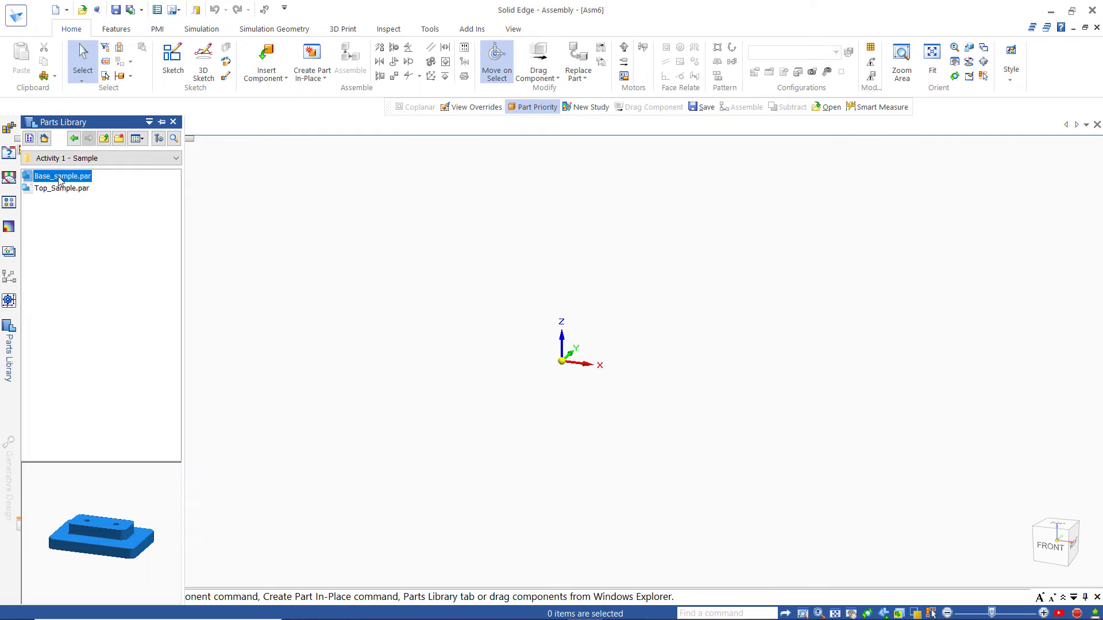
{"action": "left_click_drag", "start_coordinate": [60, 181], "coordinate": [495, 265]}
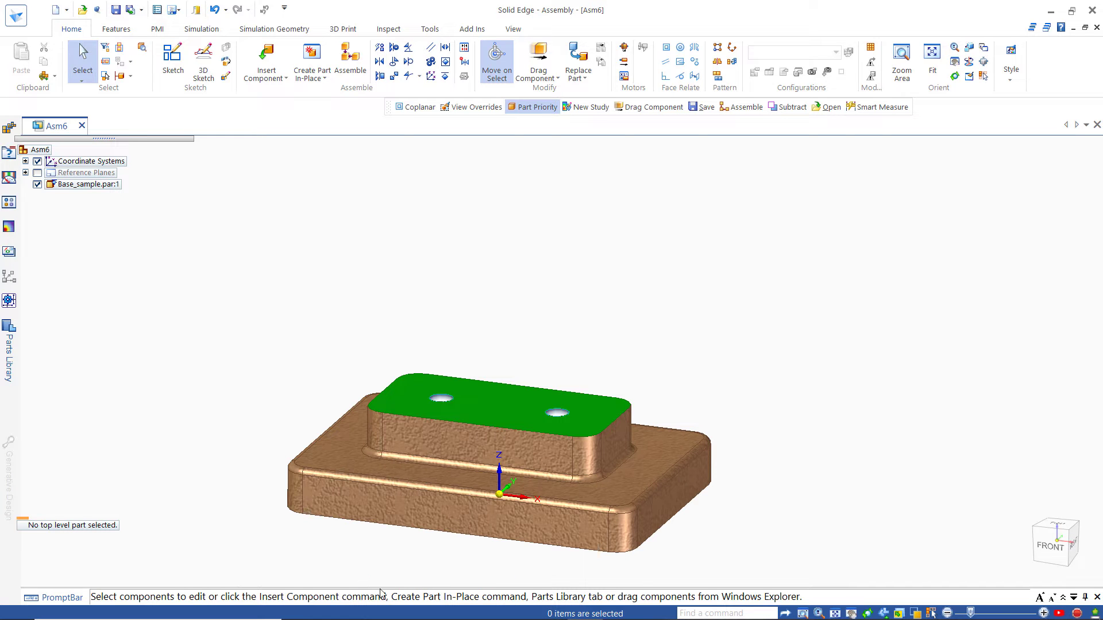
{"action": "middle_click_drag", "start_coordinate": [424, 586], "coordinate": [471, 559], "text": "shift"}
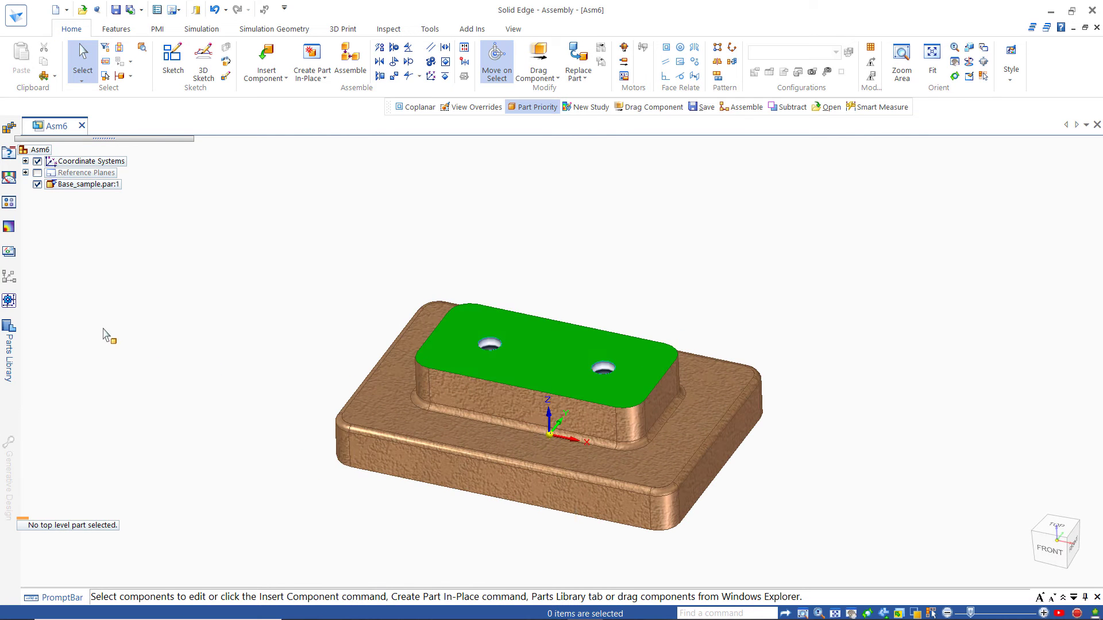
Preview Top_Sample.par in the parts library and place it in the assembly beside the base part.
{"action": "left_click", "coordinate": [10, 339]}
{"action": "left_click", "coordinate": [52, 189]}
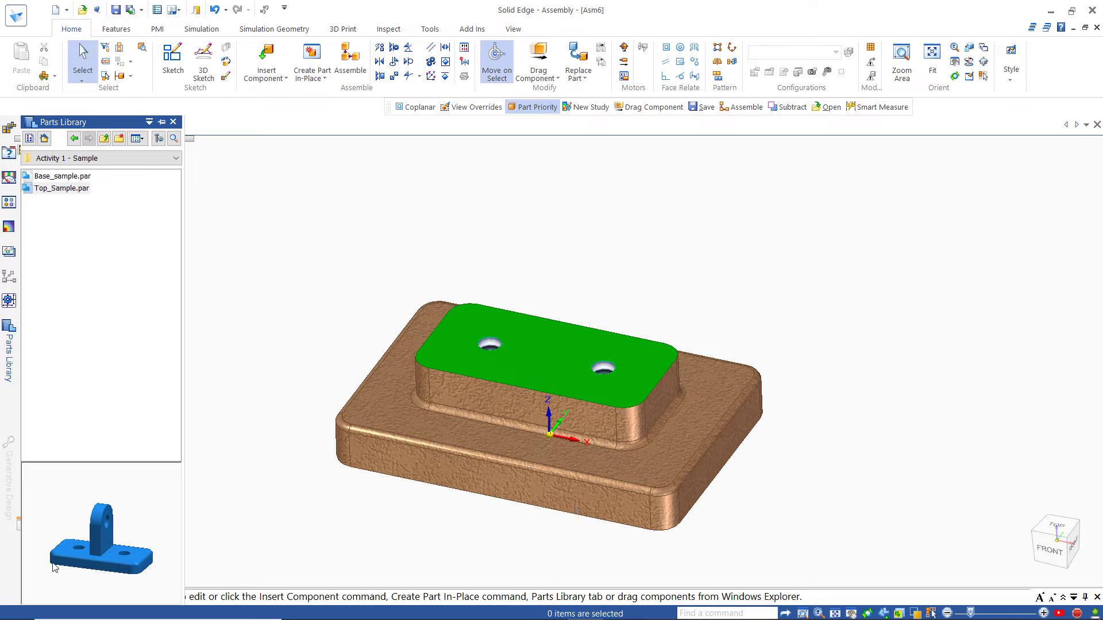
{"action": "left_click_drag", "start_coordinate": [110, 546], "coordinate": [89, 586]}
{"action": "left_click_drag", "start_coordinate": [62, 188], "coordinate": [287, 276]}
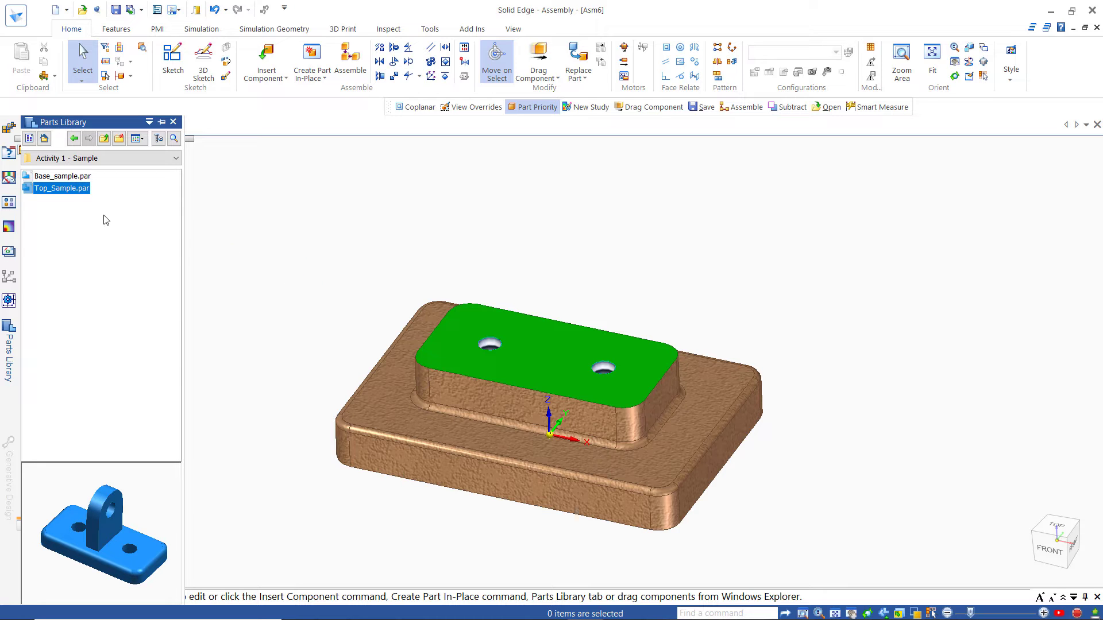
{"action": "left_click", "coordinate": [139, 563]}
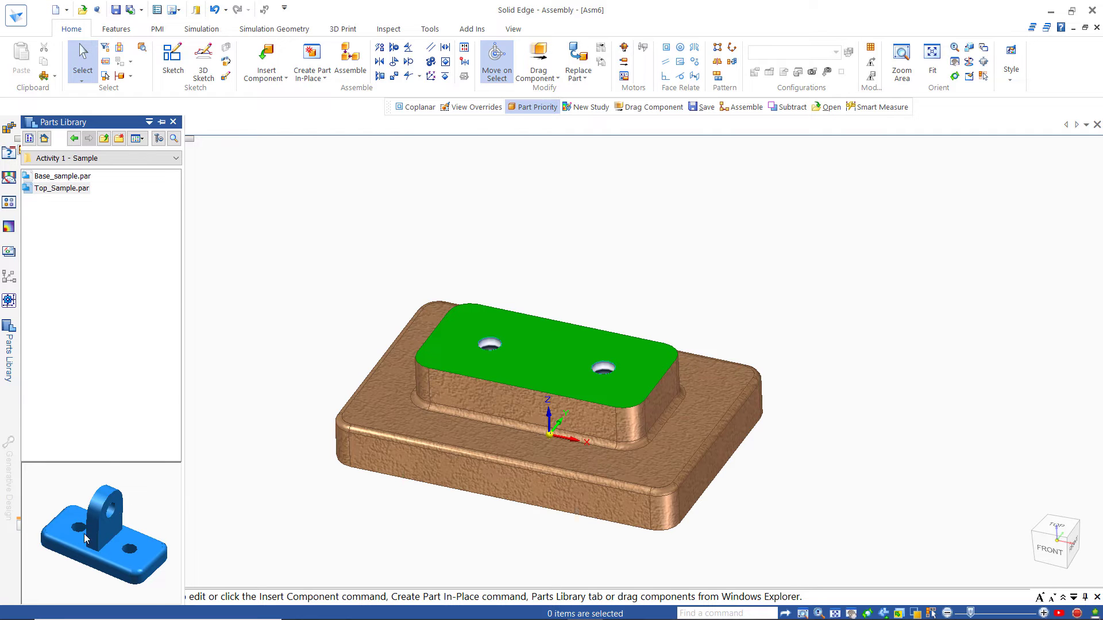
{"action": "left_click", "coordinate": [57, 219]}
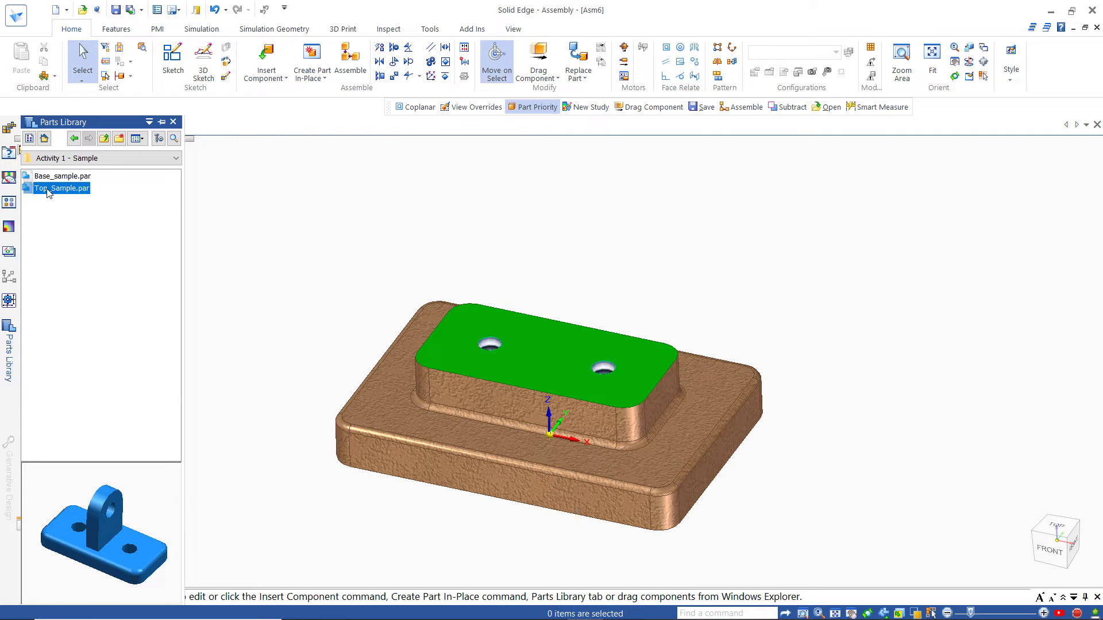
{"action": "left_click_drag", "start_coordinate": [49, 194], "coordinate": [819, 313]}
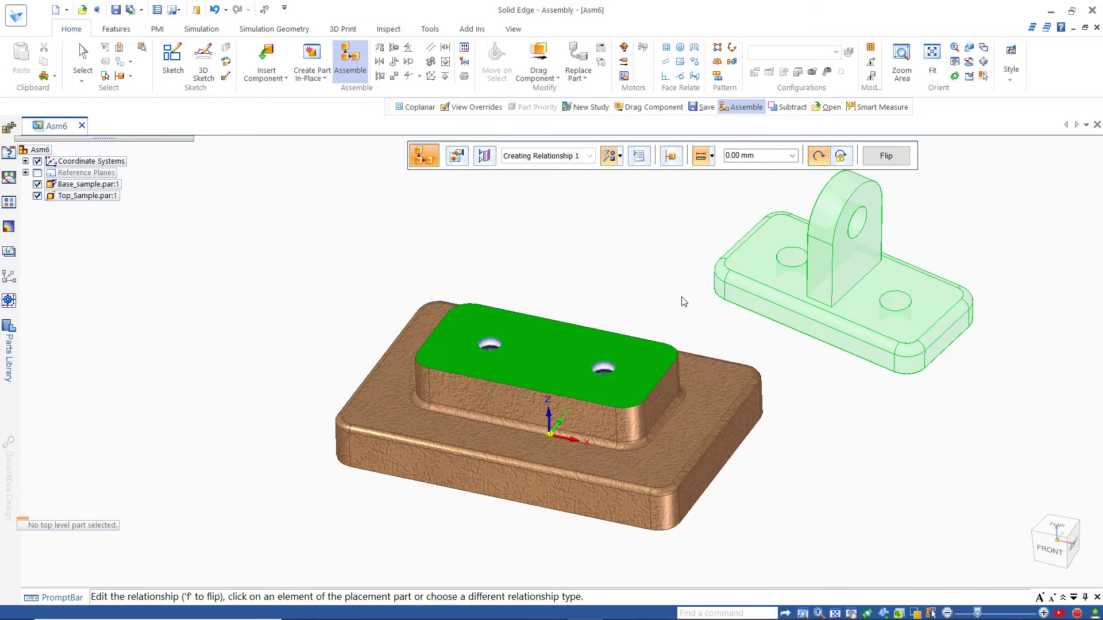
Mate the underside of Top_Sample.par to the green top face of Base_sample.par with a 0.00 mm offset.
{"action": "middle_click_drag", "start_coordinate": [751, 356], "coordinate": [703, 233]}
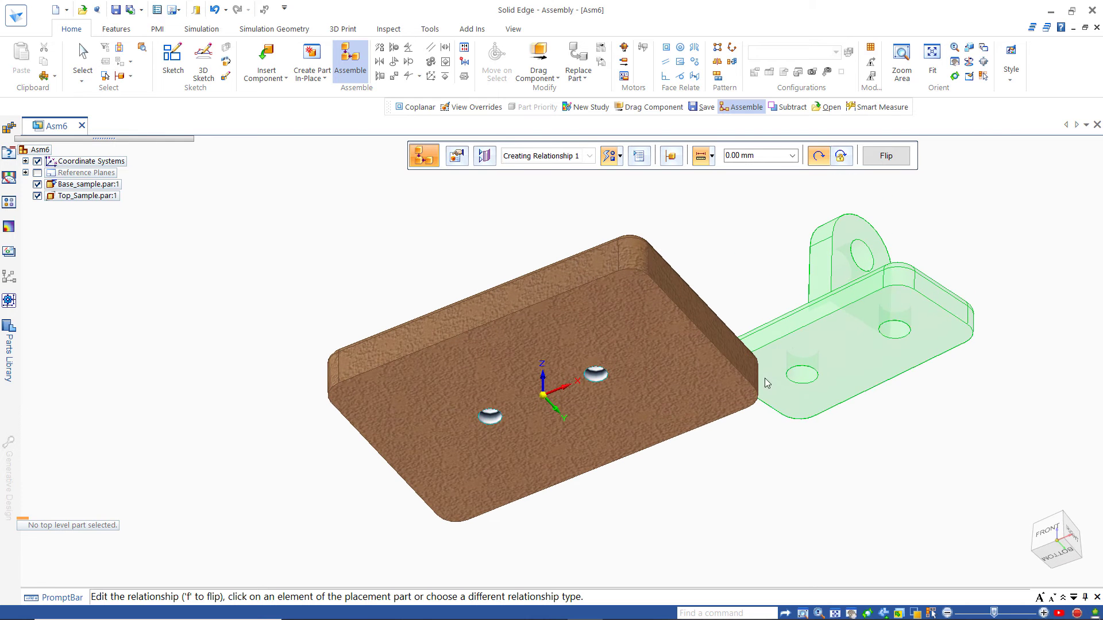
{"action": "left_click", "coordinate": [858, 361]}
{"action": "middle_click_drag", "start_coordinate": [727, 253], "coordinate": [741, 359]}
{"action": "left_click", "coordinate": [771, 321]}
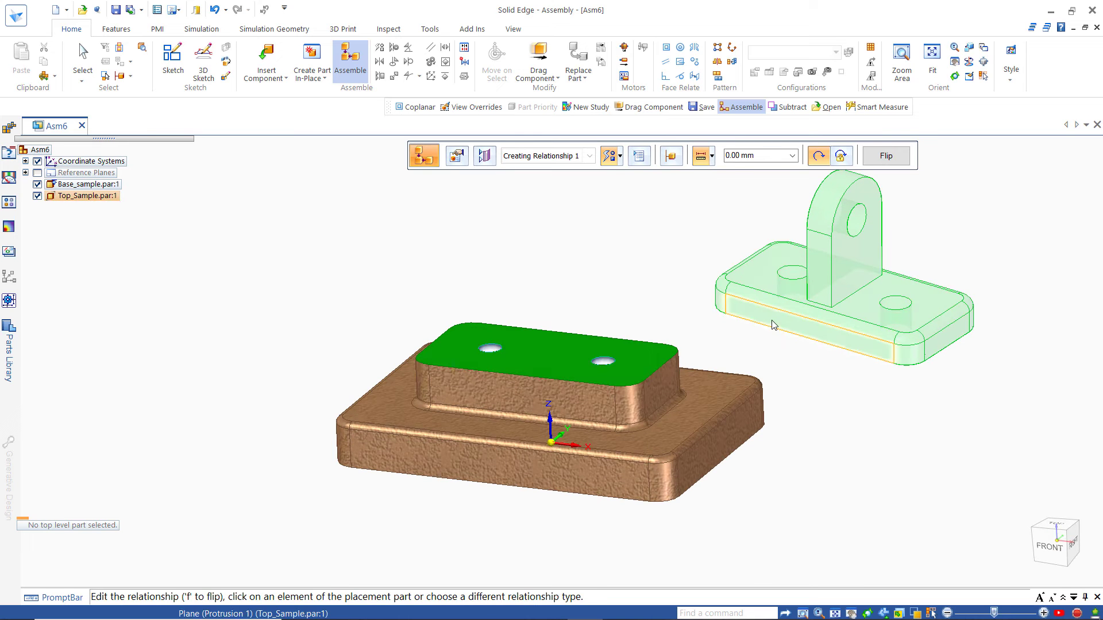
{"action": "left_click", "coordinate": [830, 394]}
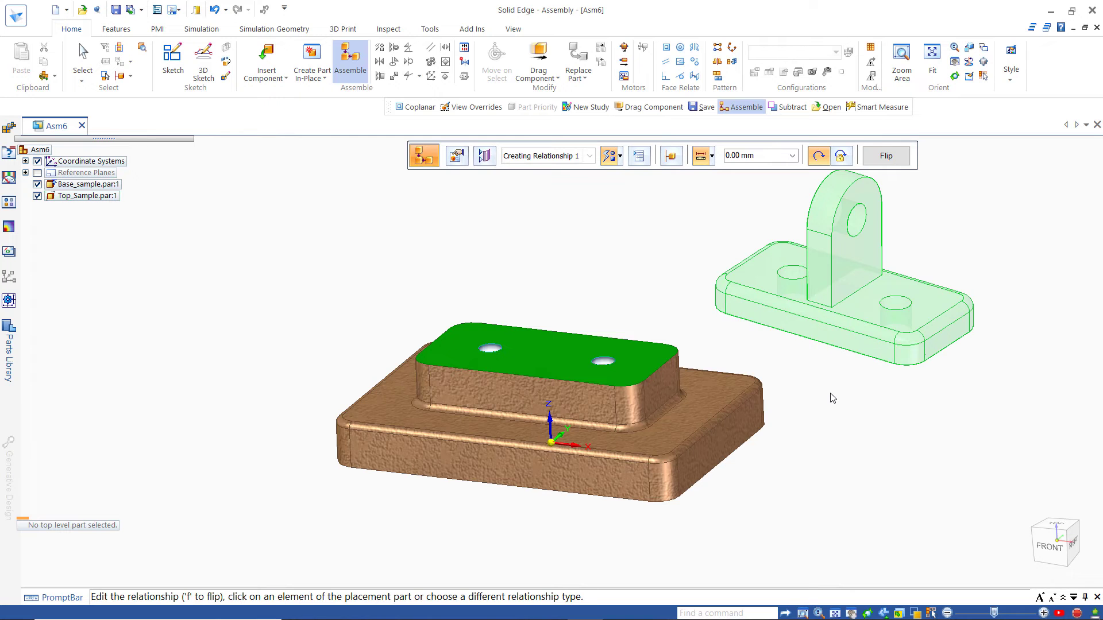
{"action": "middle_click_drag", "start_coordinate": [830, 416], "coordinate": [821, 345]}
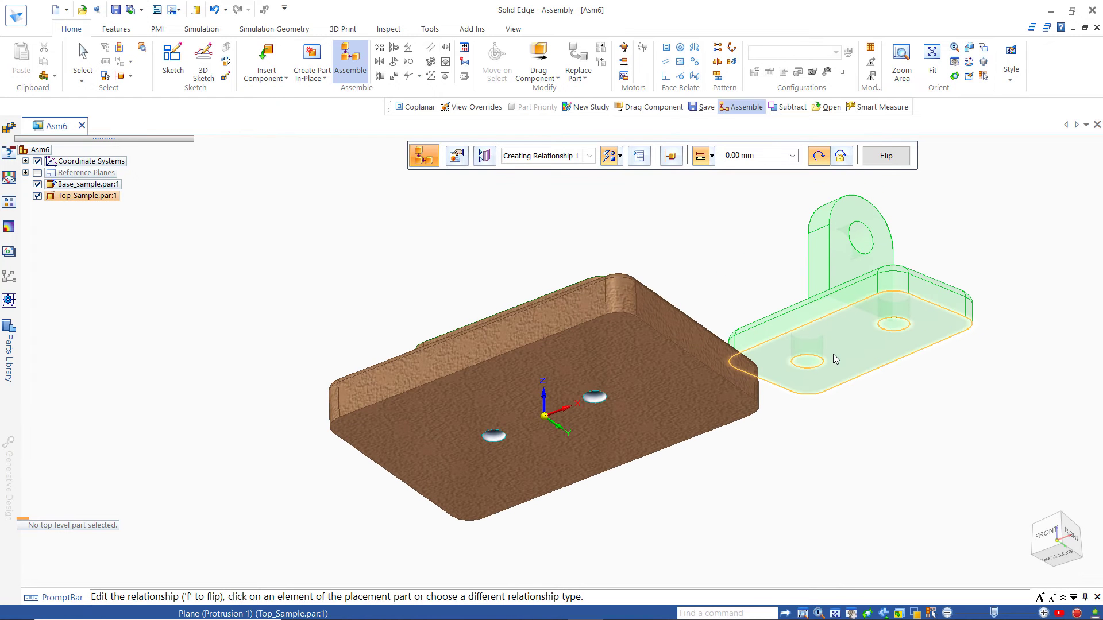
{"action": "left_click", "coordinate": [833, 353]}
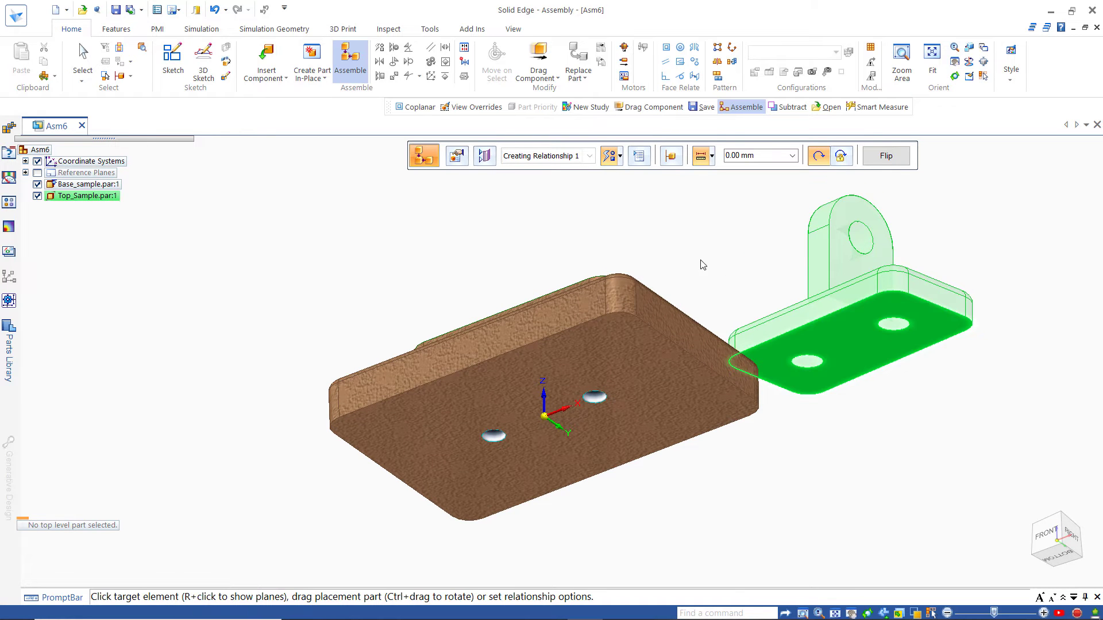
{"action": "middle_click_drag", "start_coordinate": [698, 256], "coordinate": [714, 355]}
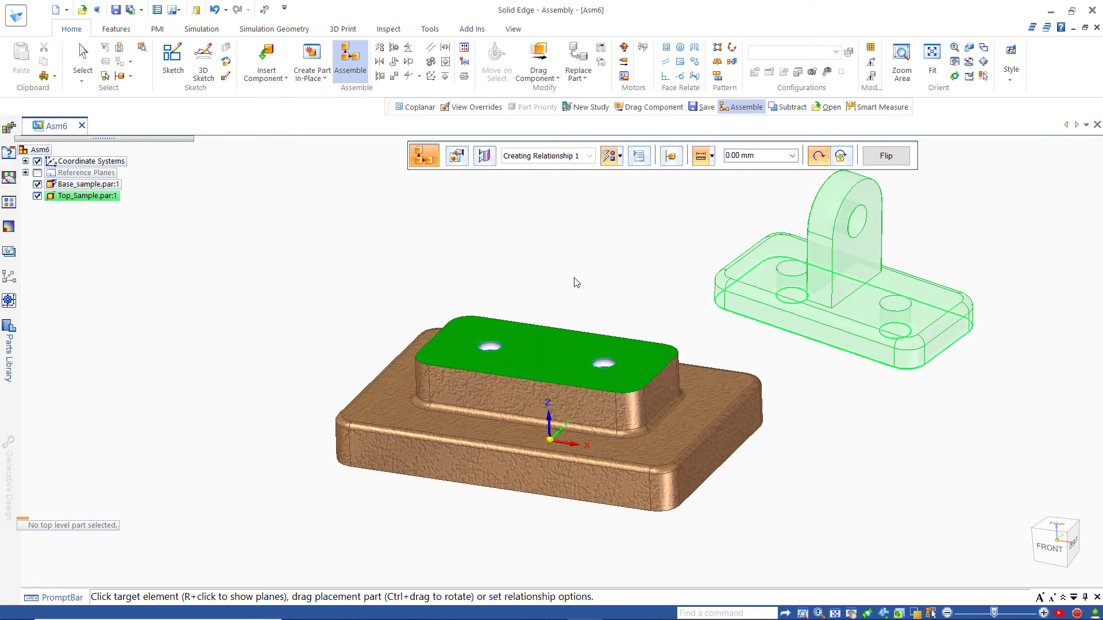
{"action": "left_click", "coordinate": [564, 345]}
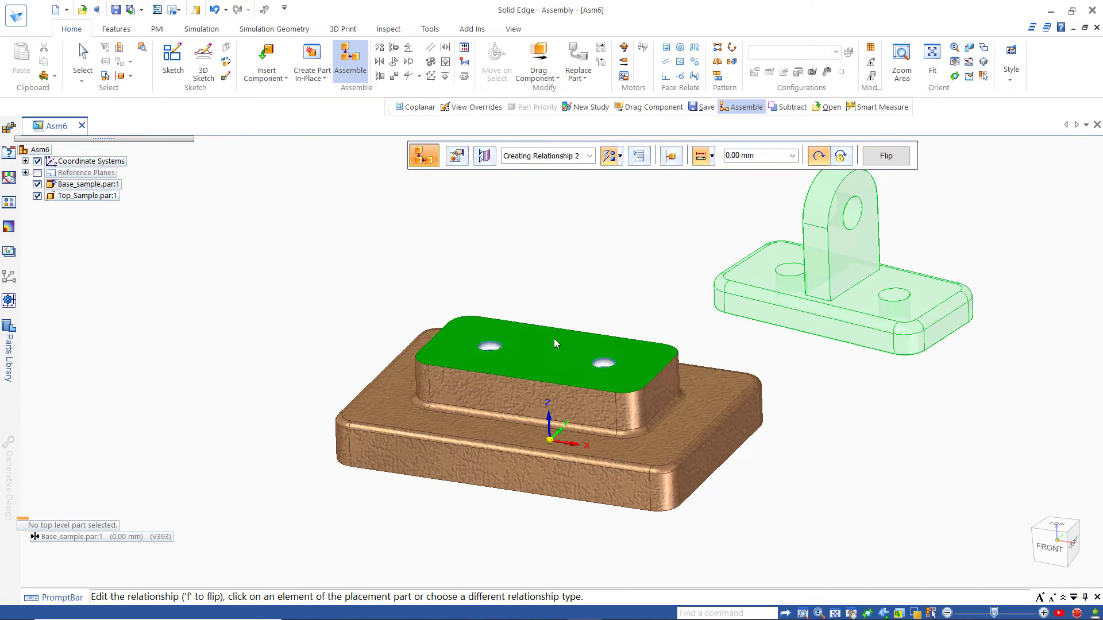
Flip the planar mate of Top_Sample.par back and forth, ending with its lug pointing up.
{"action": "middle_click_drag", "start_coordinate": [682, 304], "coordinate": [663, 319]}
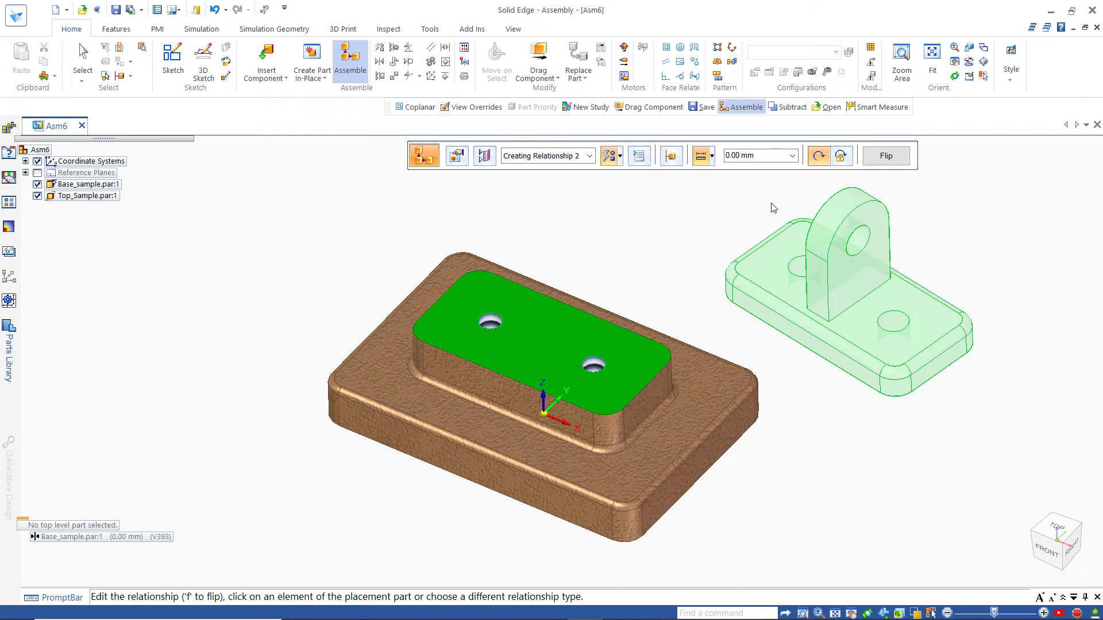
{"action": "left_click", "coordinate": [884, 161]}
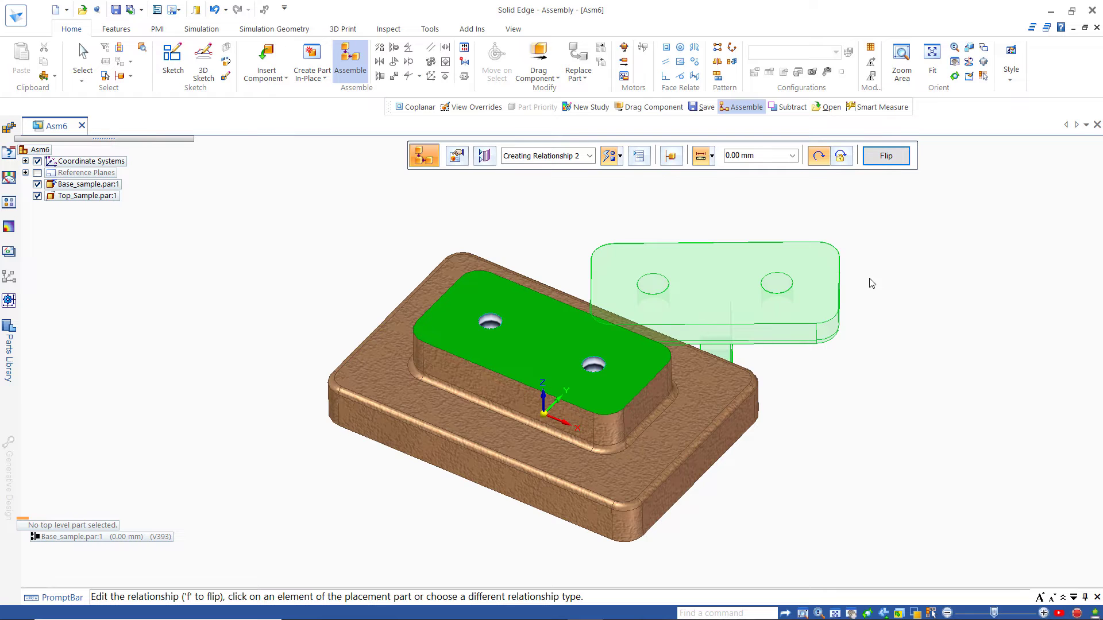
{"action": "middle_click_drag", "start_coordinate": [903, 328], "coordinate": [918, 271]}
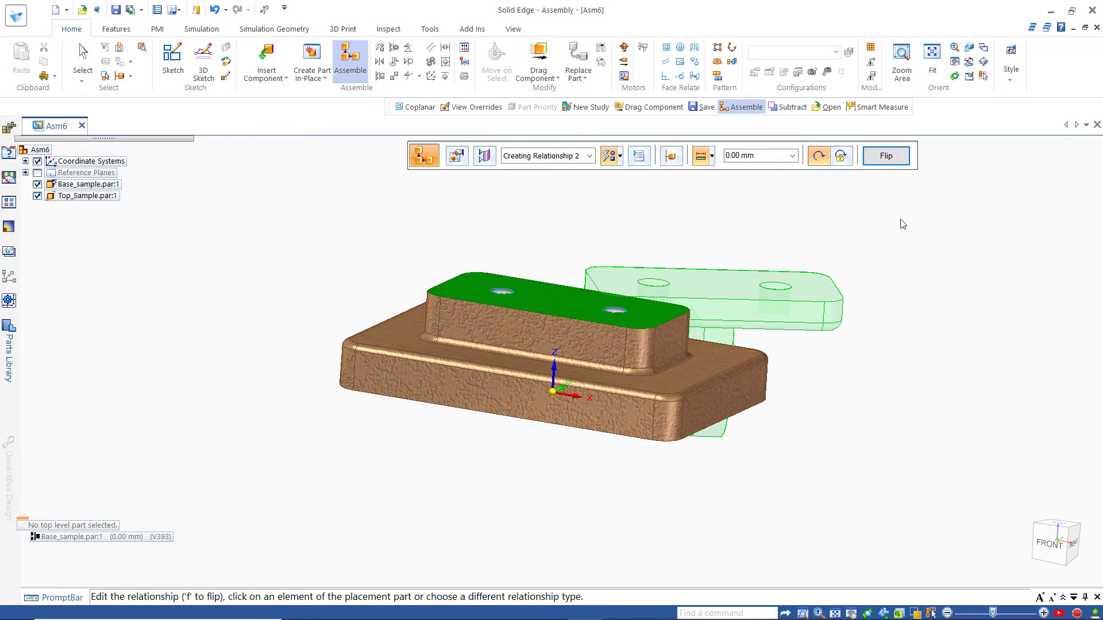
{"action": "left_click", "coordinate": [885, 164]}
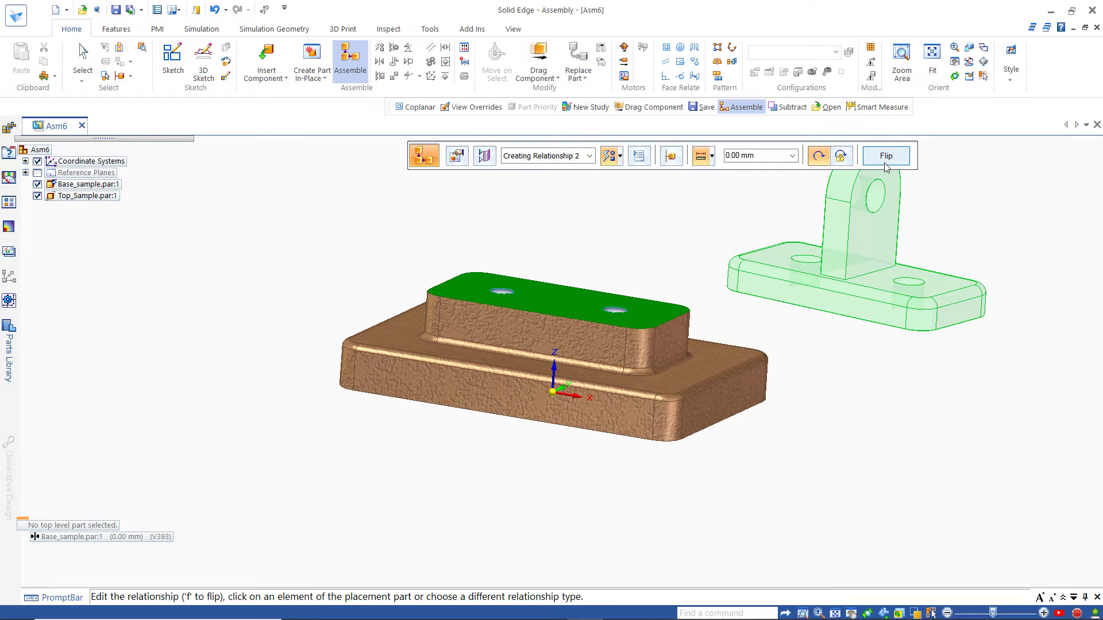
{"action": "left_click", "coordinate": [884, 164]}
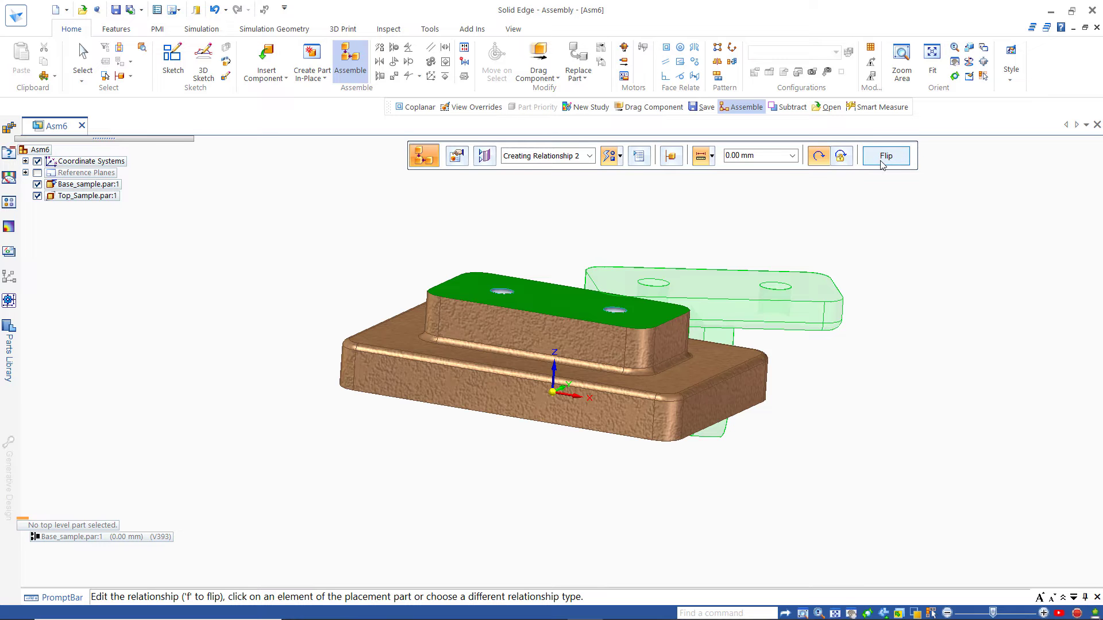
{"action": "left_click", "coordinate": [884, 162]}
Axially align the hole on the left of the lug in Top_Sample.par with the base's left hole.
{"action": "middle_click_drag", "start_coordinate": [613, 254], "coordinate": [618, 291]}
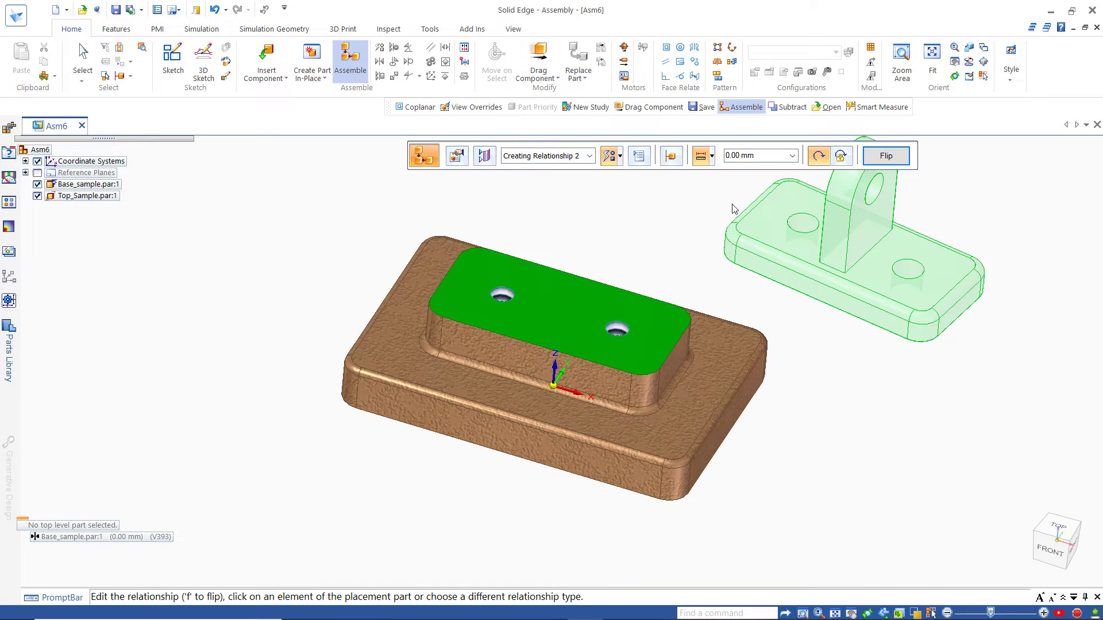
{"action": "left_click", "coordinate": [797, 230]}
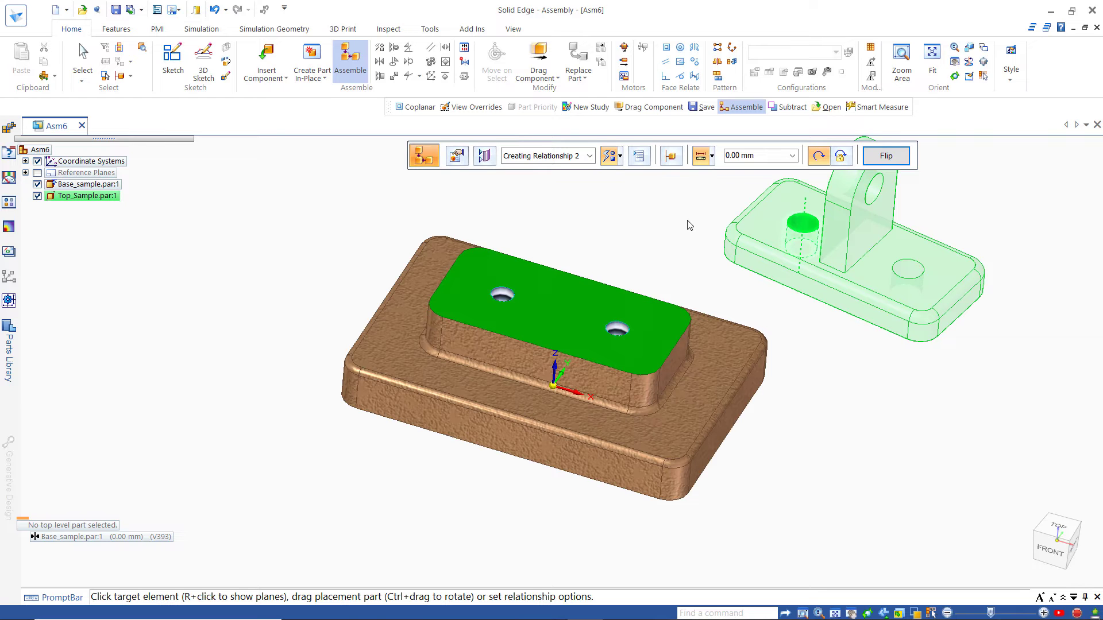
{"action": "left_click", "coordinate": [501, 297]}
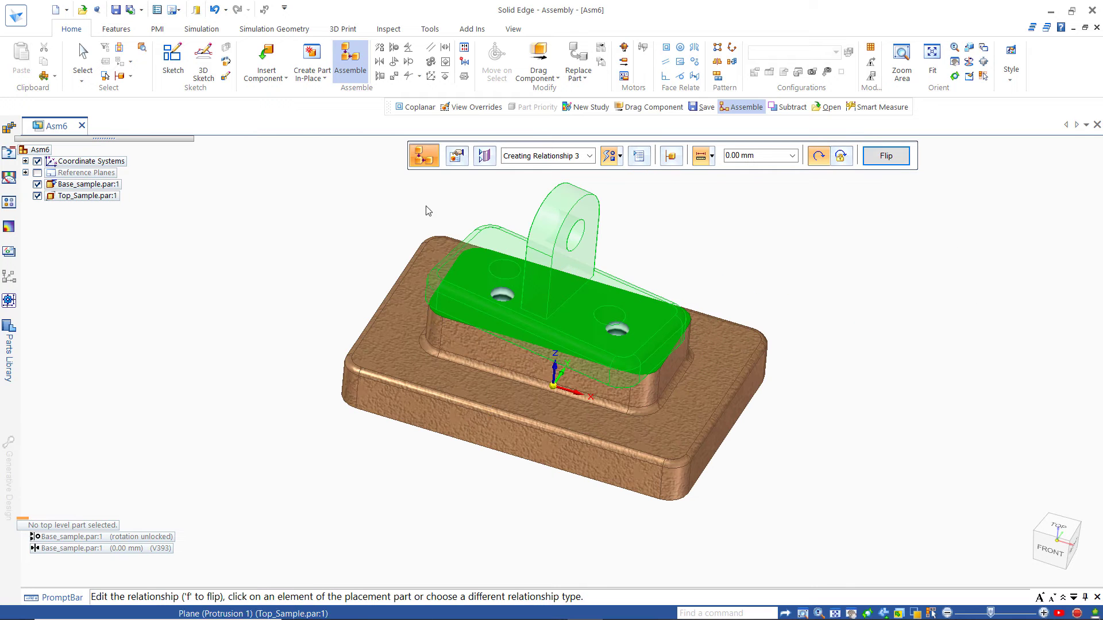
Axially align the remaining right-hand hole of Top_Sample.par with the matching hole in the base.
{"action": "middle_click_drag", "start_coordinate": [290, 319], "coordinate": [275, 289]}
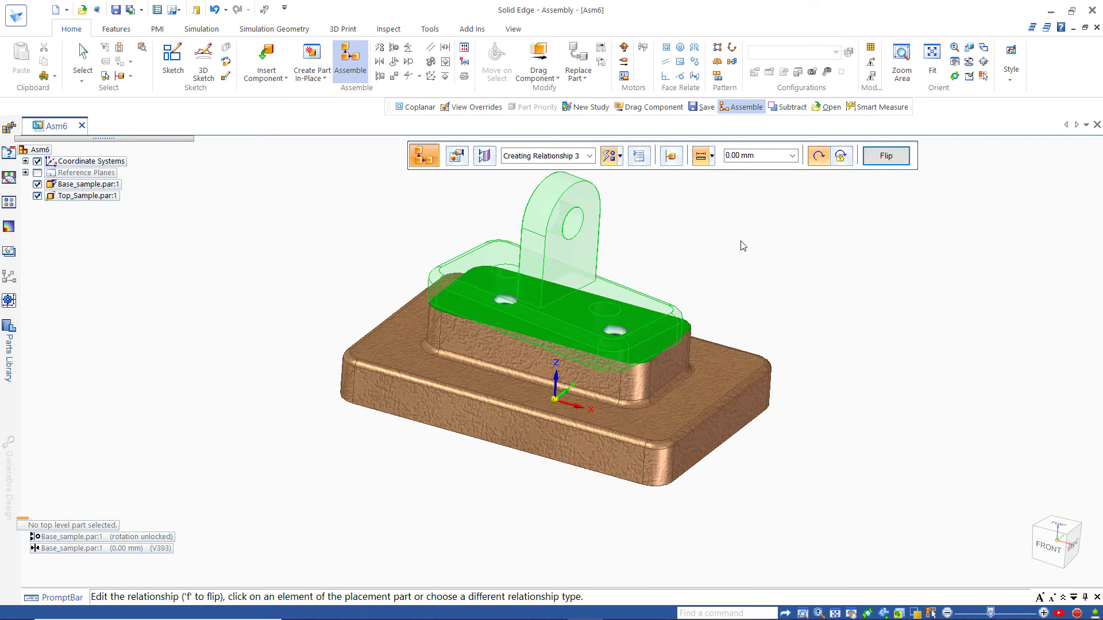
{"action": "left_click", "coordinate": [613, 314]}
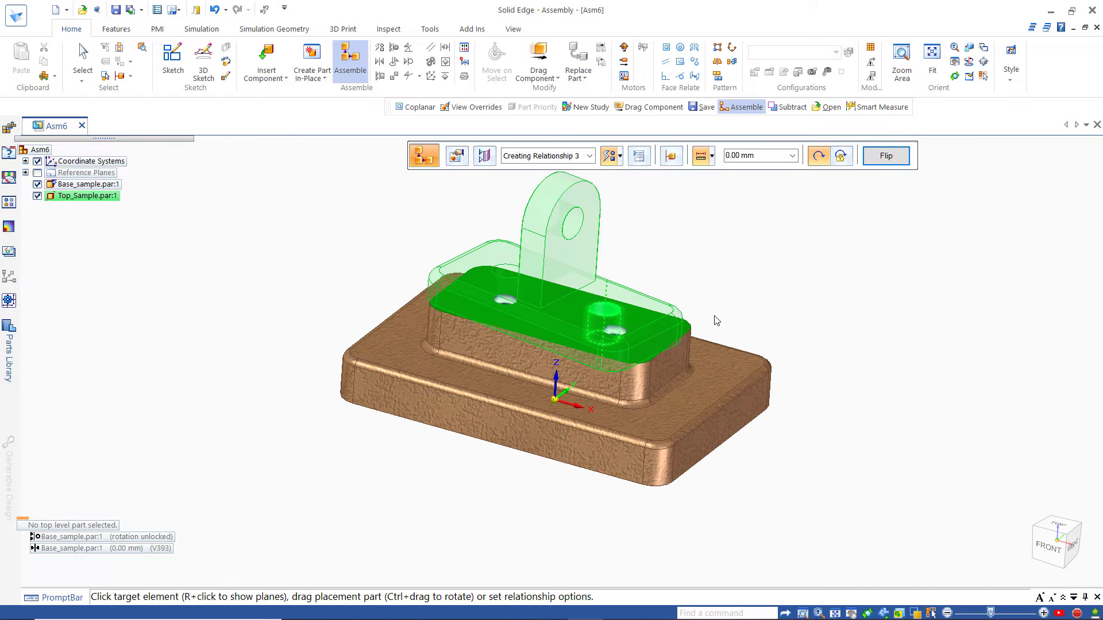
{"action": "left_click", "coordinate": [626, 343]}
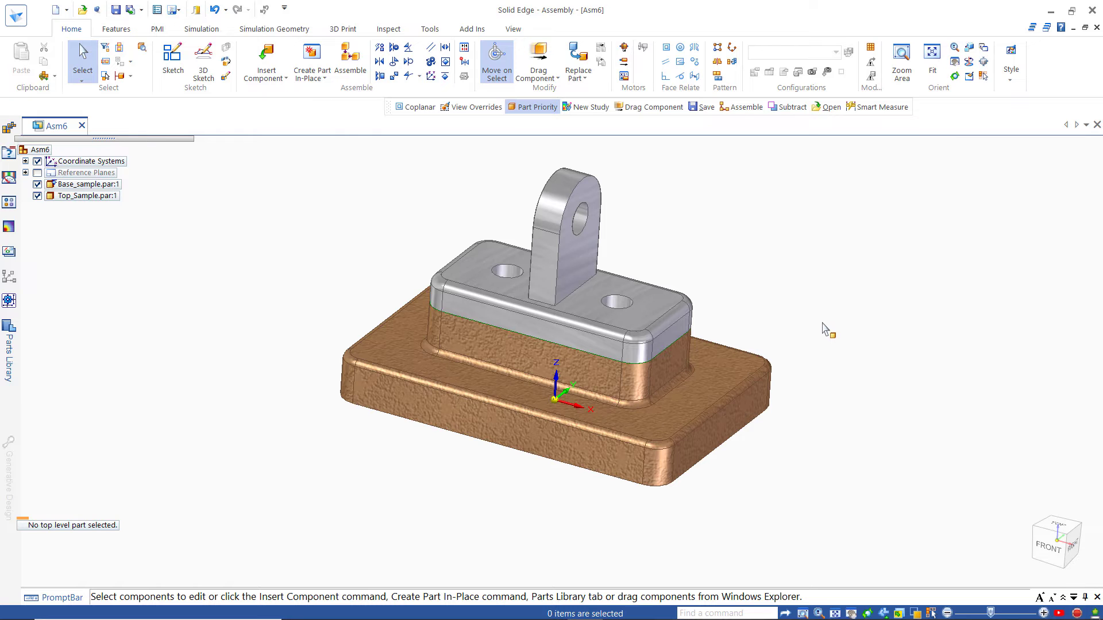
Enlarge the relationship list and examine the relationships of Base_sample.par and Top_Sample.par, including the planar mate between them.
{"action": "middle_click_drag", "start_coordinate": [759, 266], "coordinate": [778, 296]}
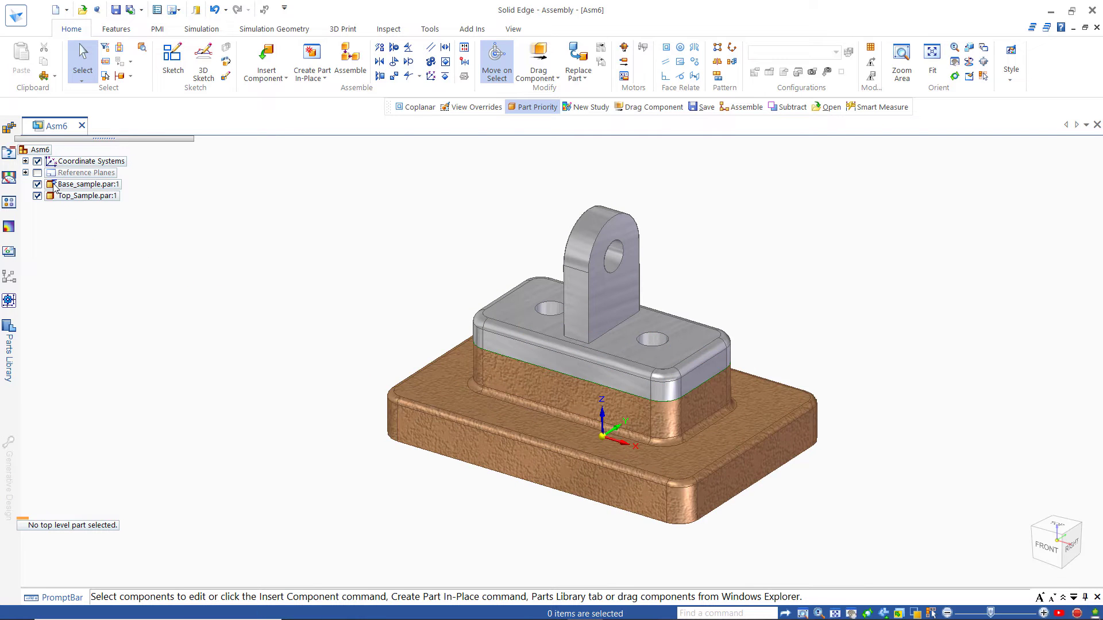
{"action": "left_click_drag", "start_coordinate": [51, 183], "coordinate": [57, 186]}
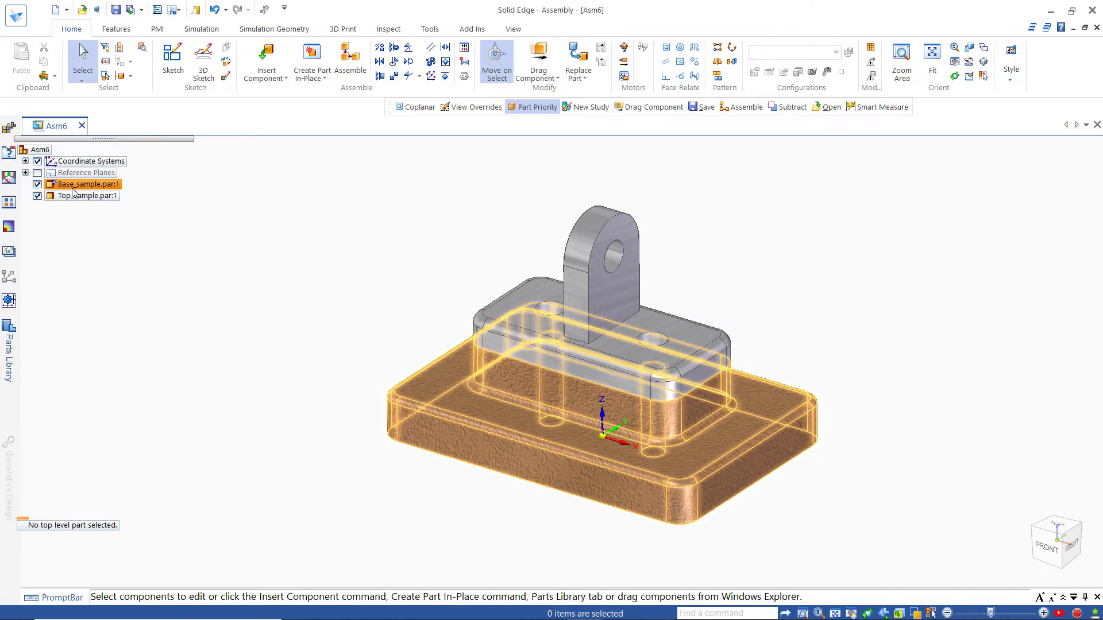
{"action": "left_click", "coordinate": [73, 187]}
{"action": "left_click_drag", "start_coordinate": [23, 517], "coordinate": [28, 308]}
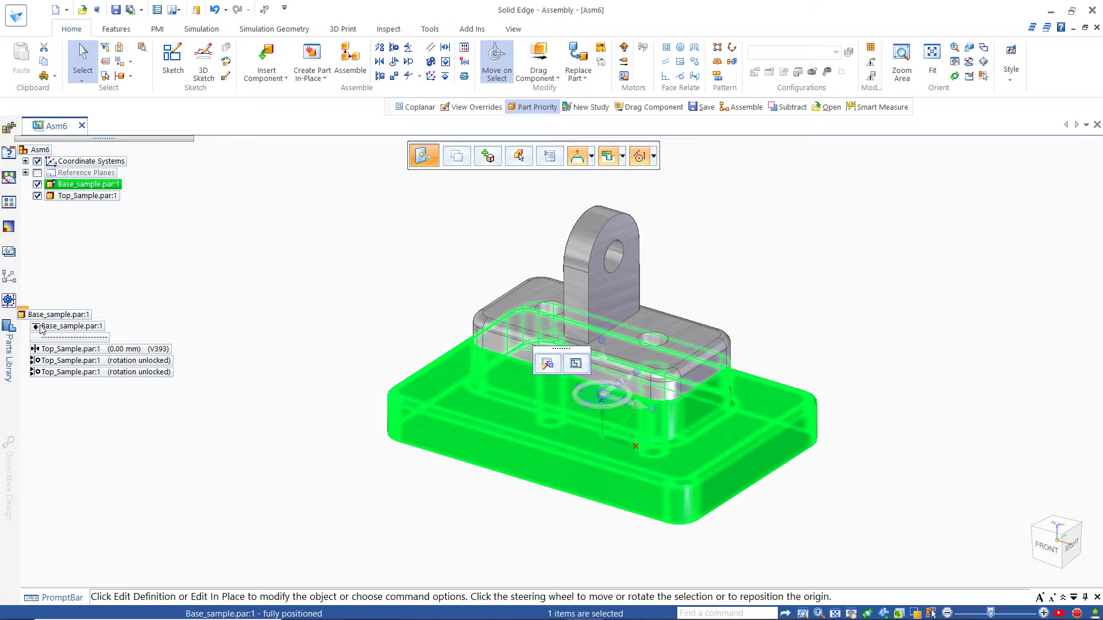
{"action": "key", "text": "Escape"}
{"action": "left_click", "coordinate": [82, 197]}
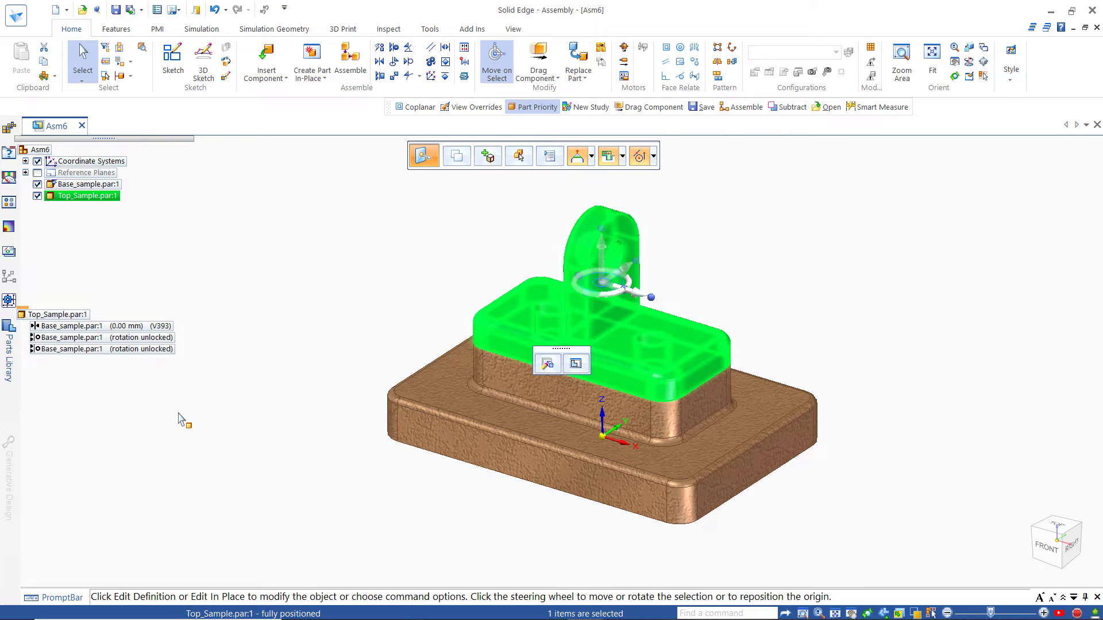
{"action": "left_click", "coordinate": [116, 327]}
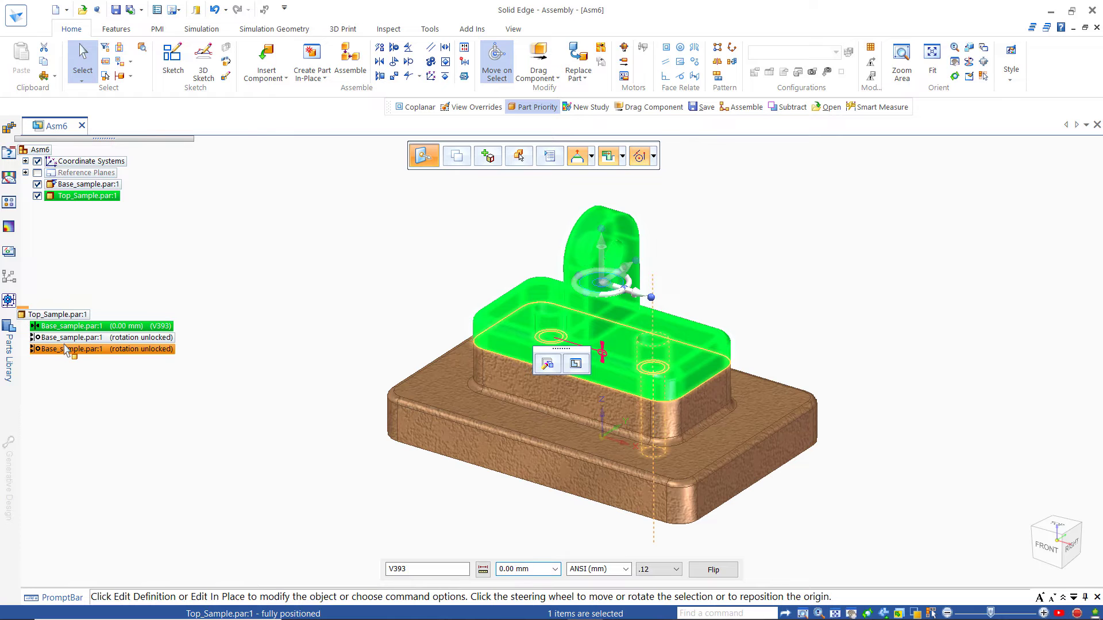
Examine the two axial align relationships of Top_Sample.par with the base and delete the one through the right-hand holes.
{"action": "key", "text": "Escape"}
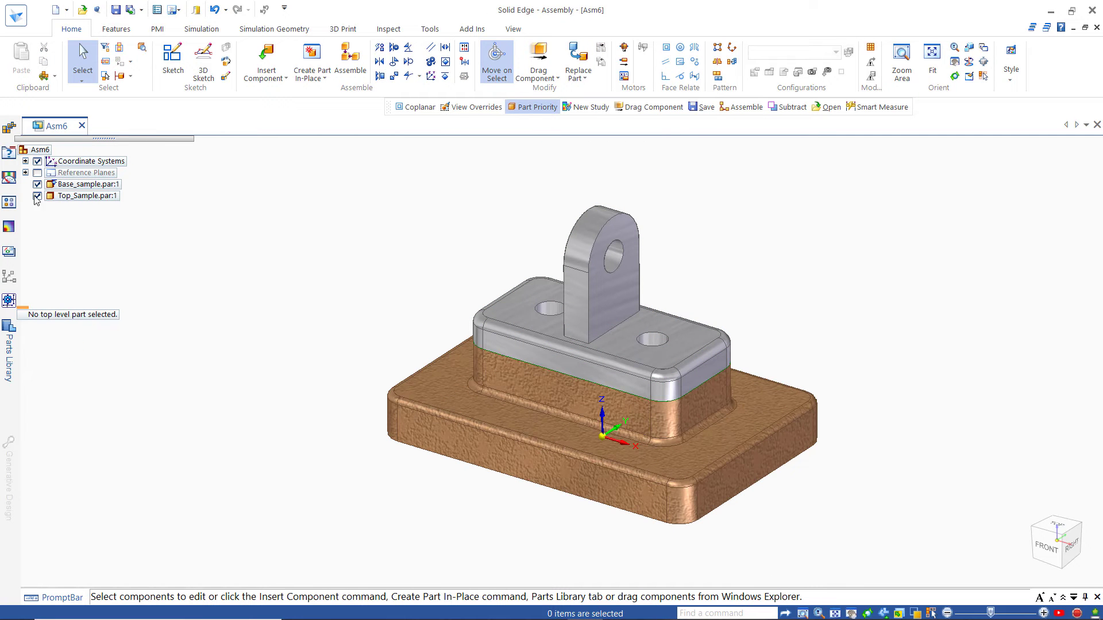
{"action": "left_click", "coordinate": [64, 197]}
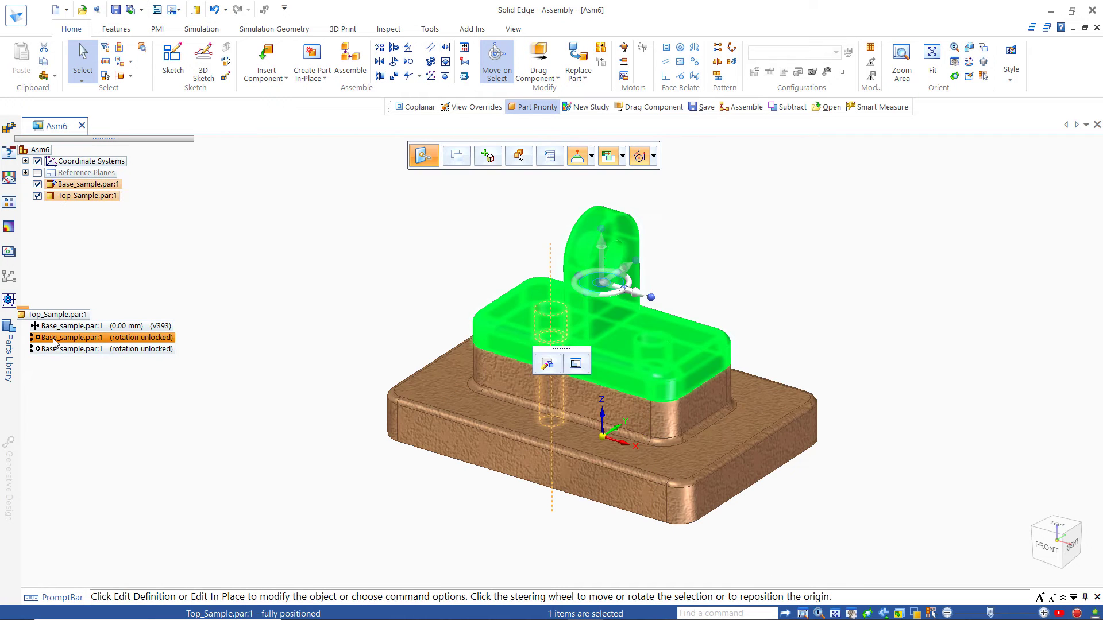
{"action": "left_click", "coordinate": [55, 342]}
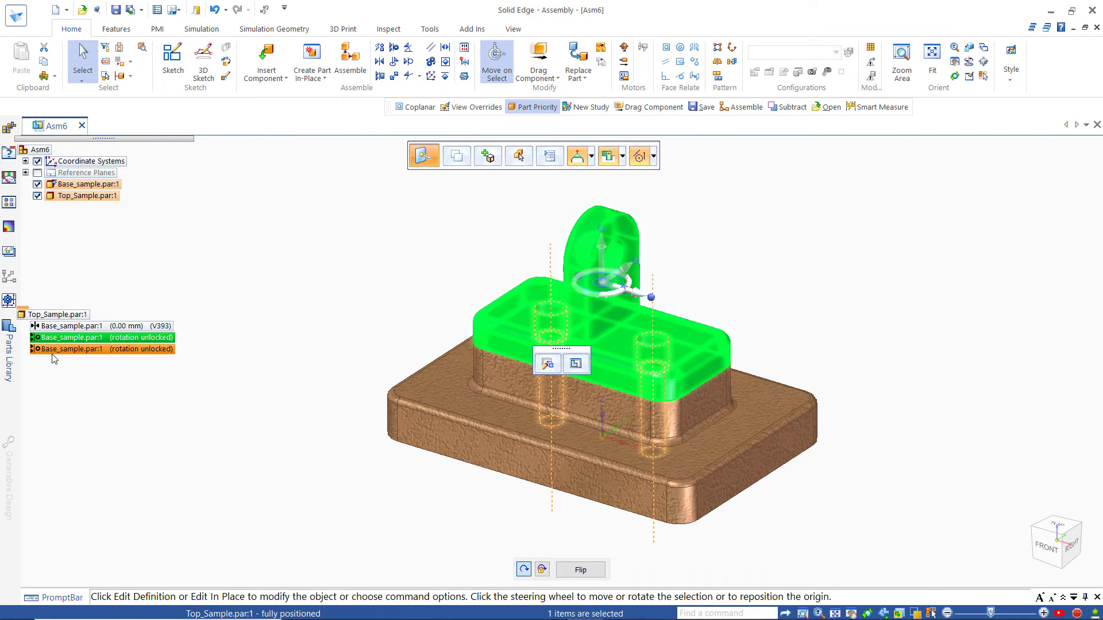
{"action": "left_click", "coordinate": [52, 353]}
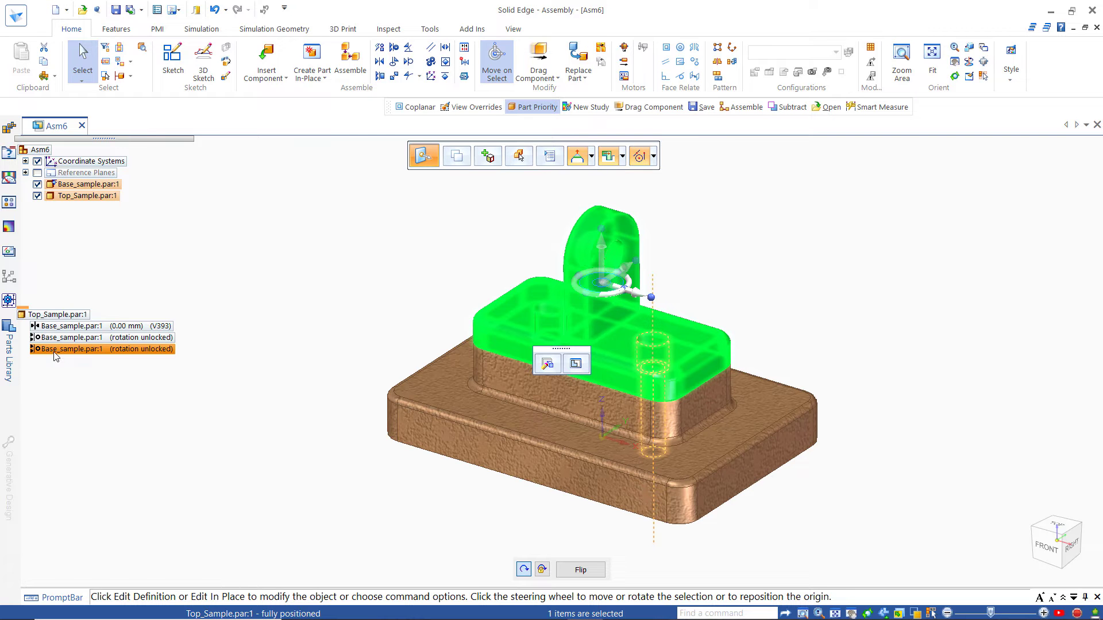
{"action": "left_click", "coordinate": [87, 390]}
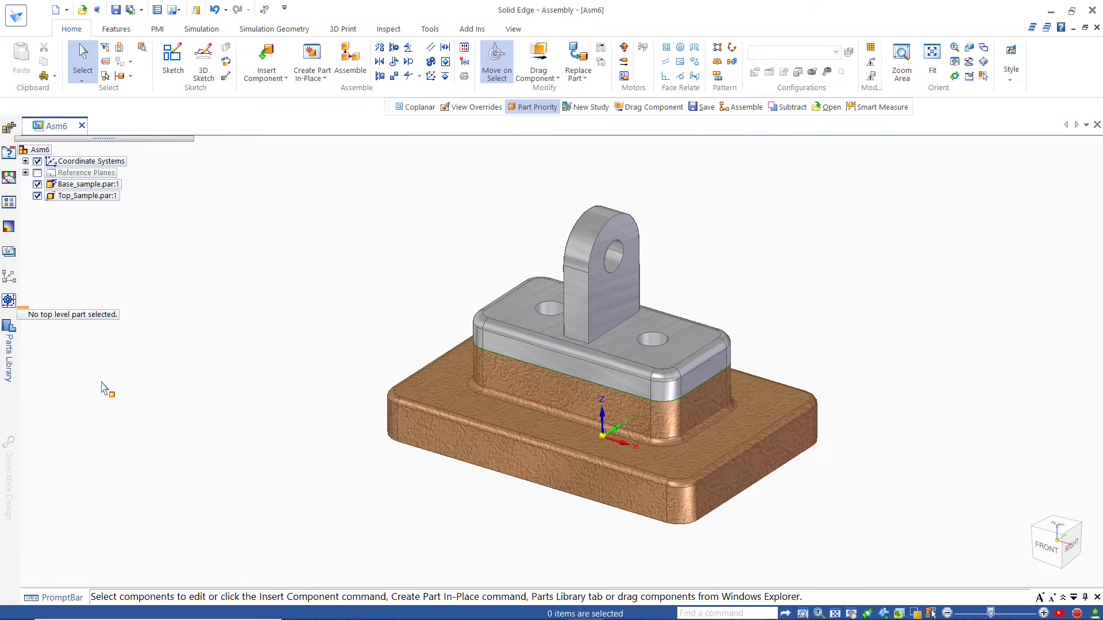
Recreate the axial align between the right-hand hole of Top_Sample.par and the base's matching hole, and check the part's relationship list.
{"action": "left_click", "coordinate": [353, 68]}
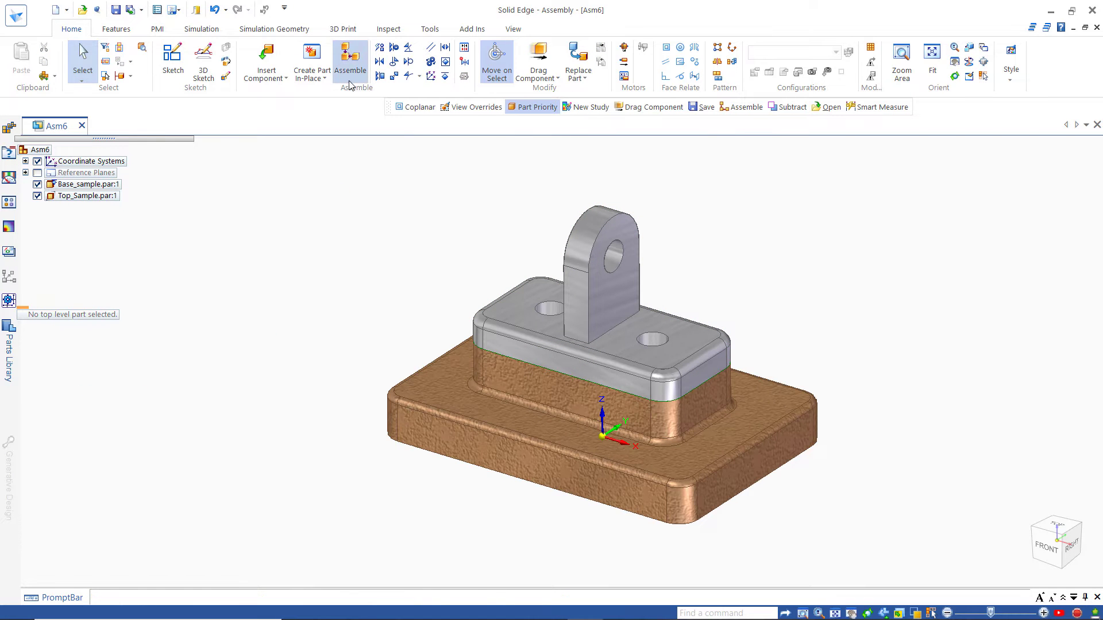
{"action": "left_click", "coordinate": [655, 344]}
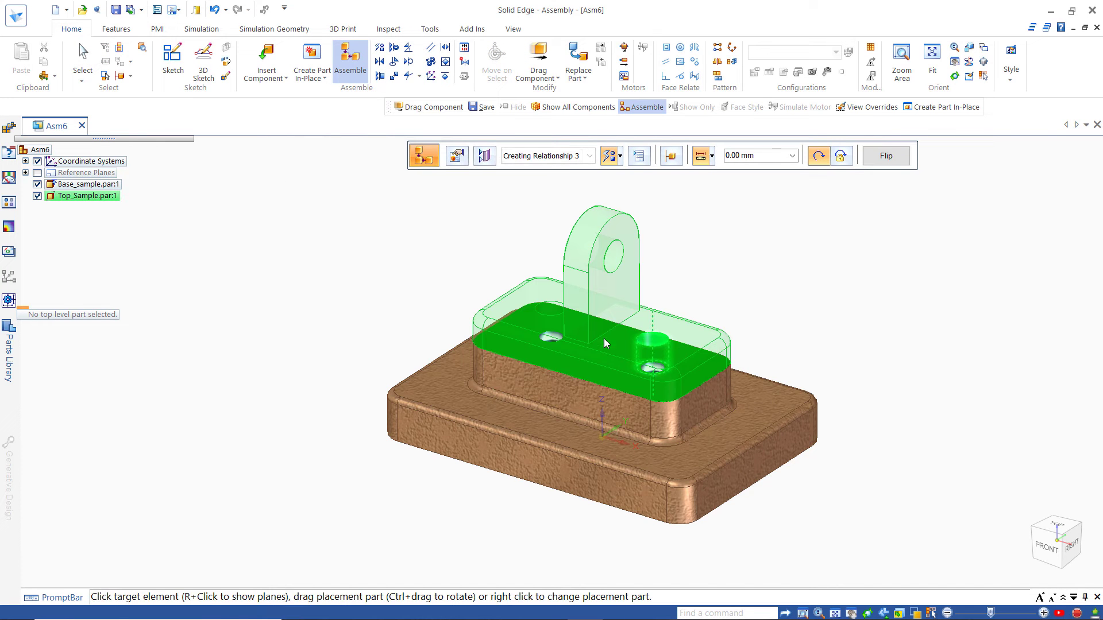
{"action": "left_click", "coordinate": [649, 386]}
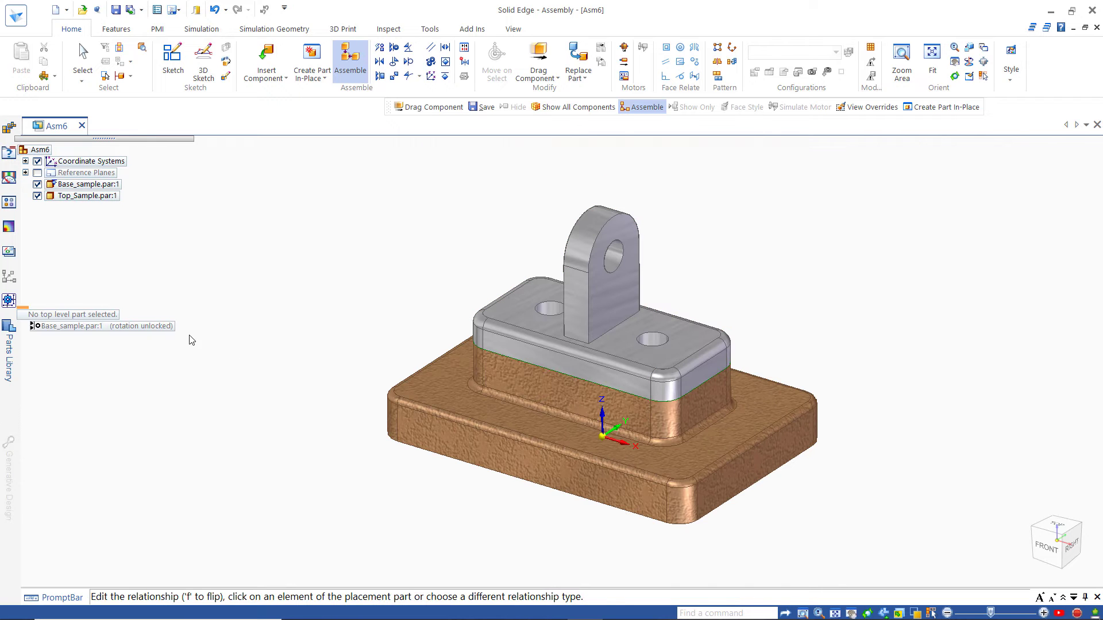
{"action": "key", "text": "Escape"}
{"action": "left_click", "coordinate": [59, 195]}
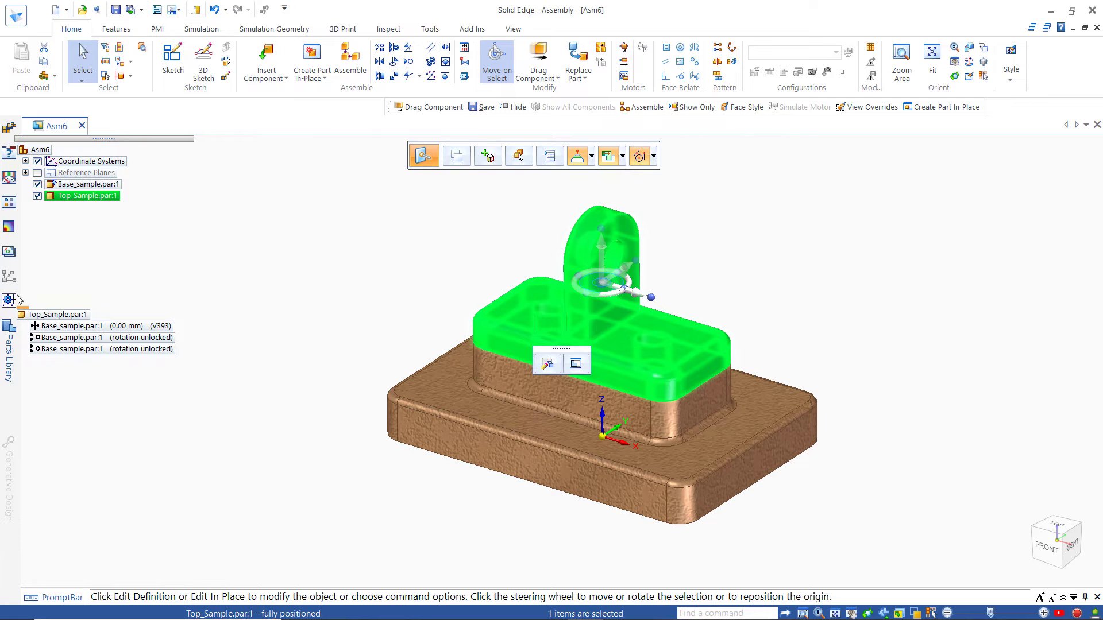
{"action": "left_click", "coordinate": [202, 282]}
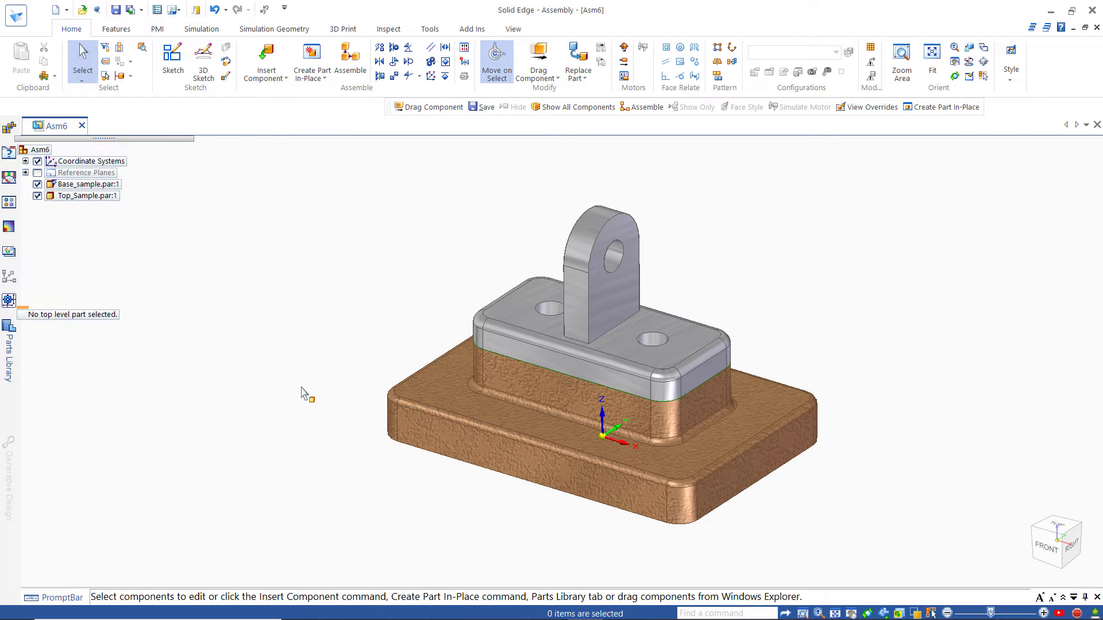
{"action": "mouse_move", "coordinate": [513, 619]}
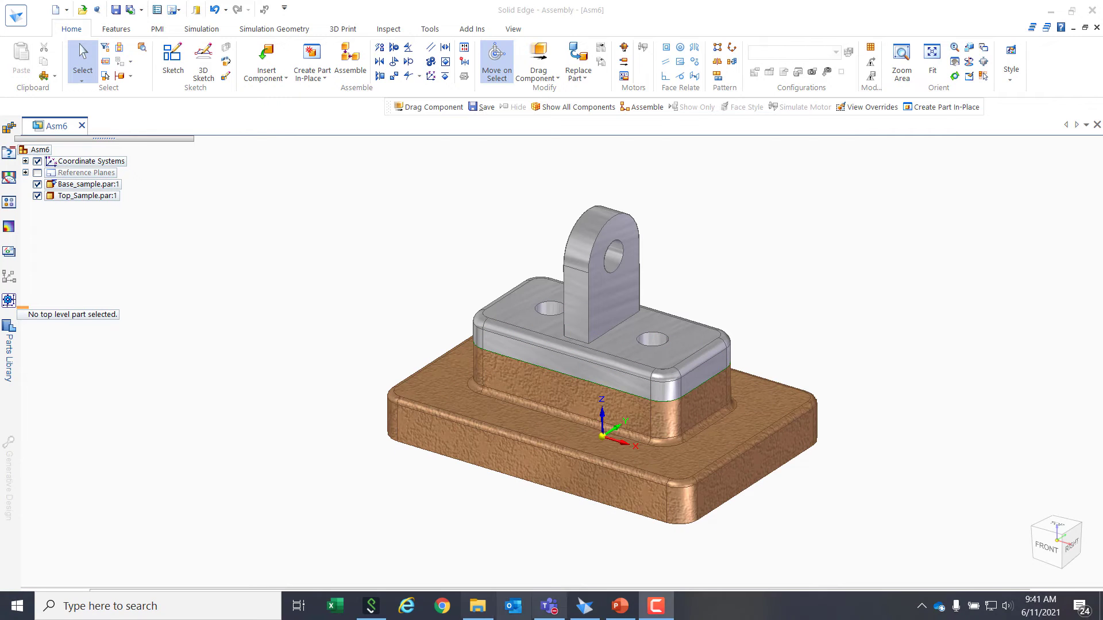
{"action": "left_click", "coordinate": [619, 606]}
{"action": "left_click", "coordinate": [357, 398]}
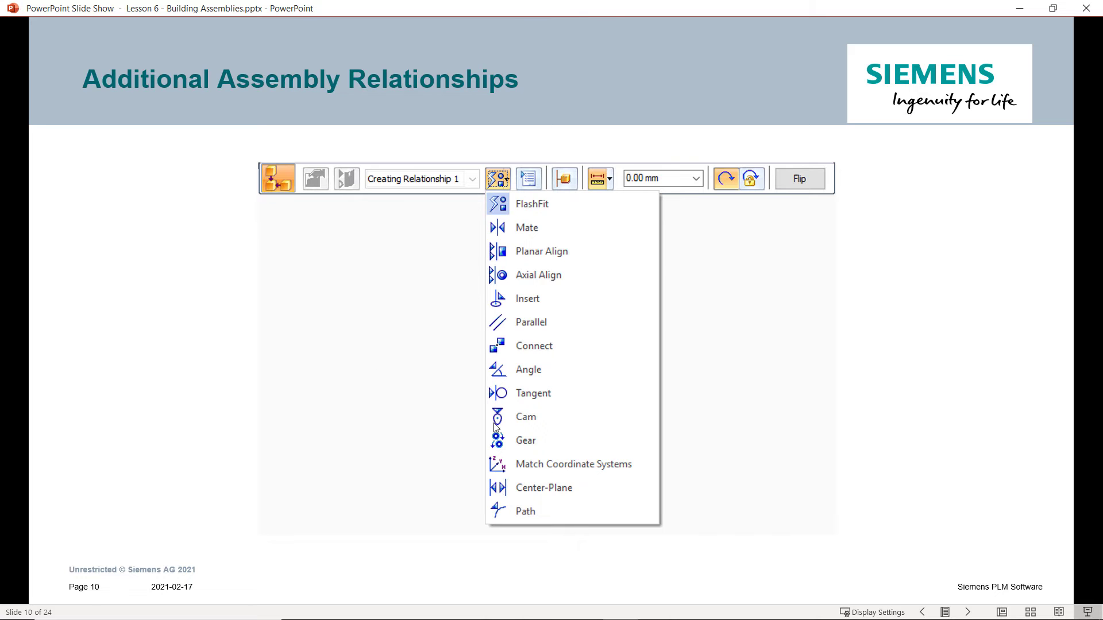
{"action": "left_click", "coordinate": [400, 411]}
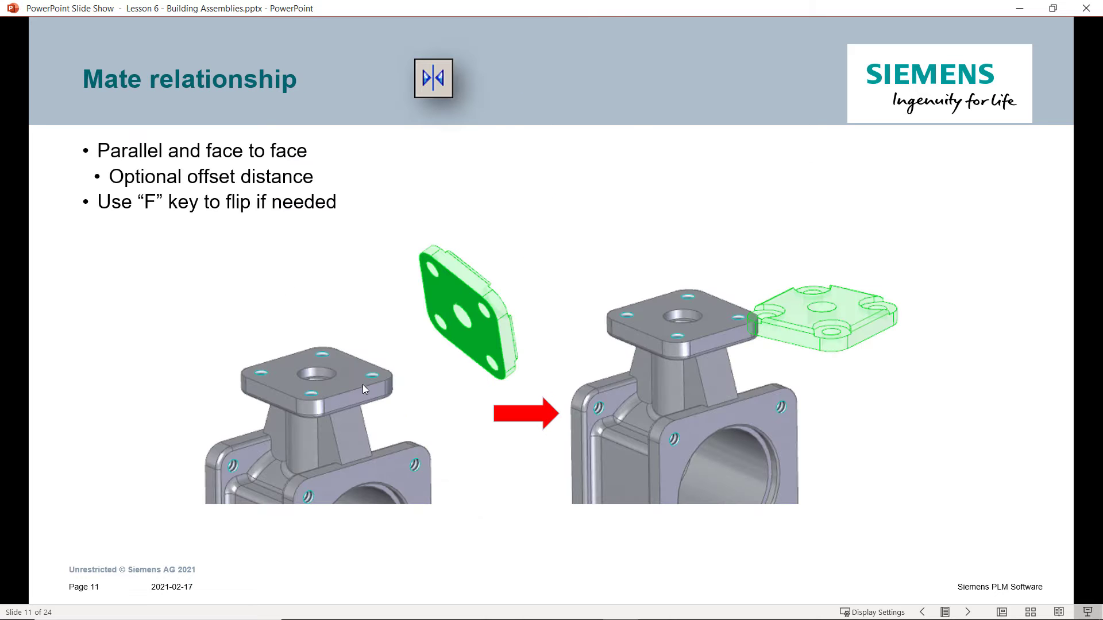
{"action": "left_click", "coordinate": [255, 265]}
{"action": "left_click", "coordinate": [248, 261]}
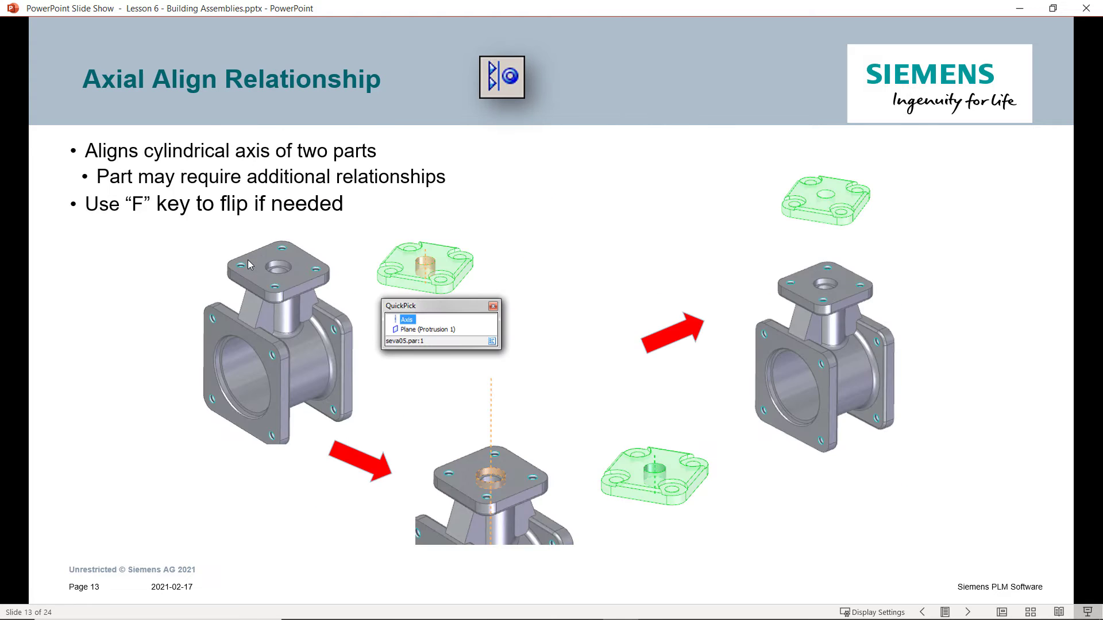
{"action": "left_click", "coordinate": [248, 263]}
{"action": "left_click", "coordinate": [249, 263]}
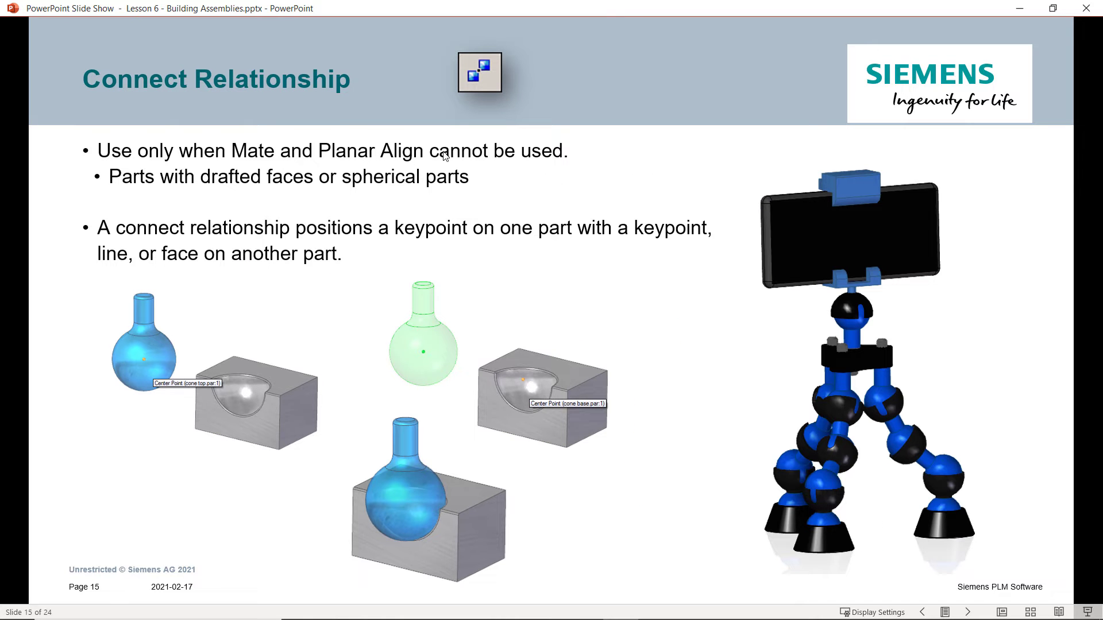
{"action": "left_click", "coordinate": [657, 379]}
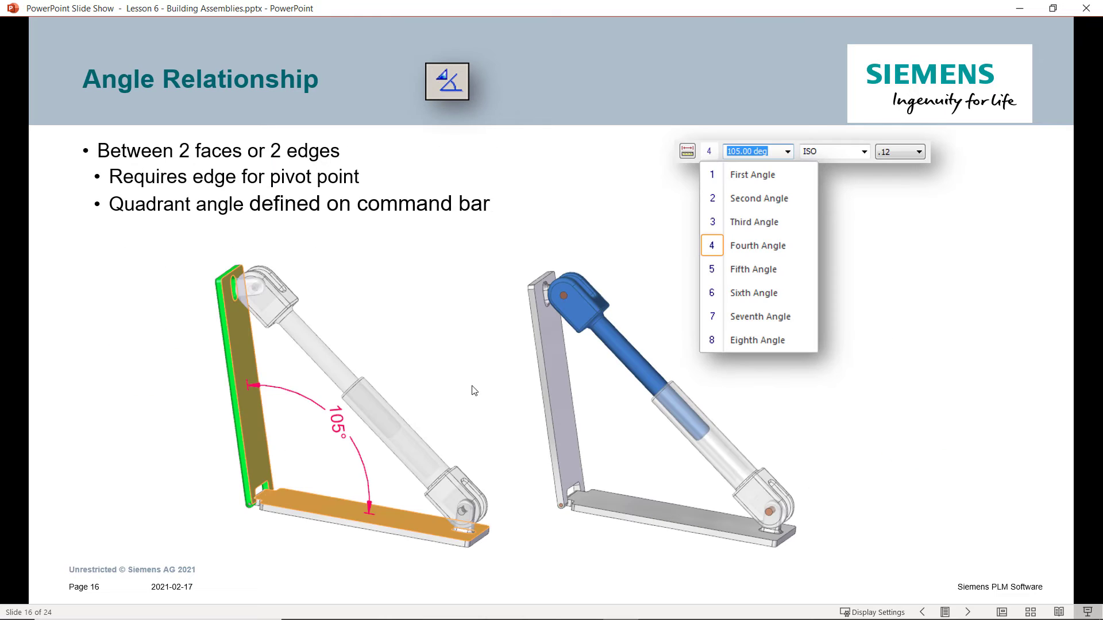
{"action": "left_click", "coordinate": [382, 290]}
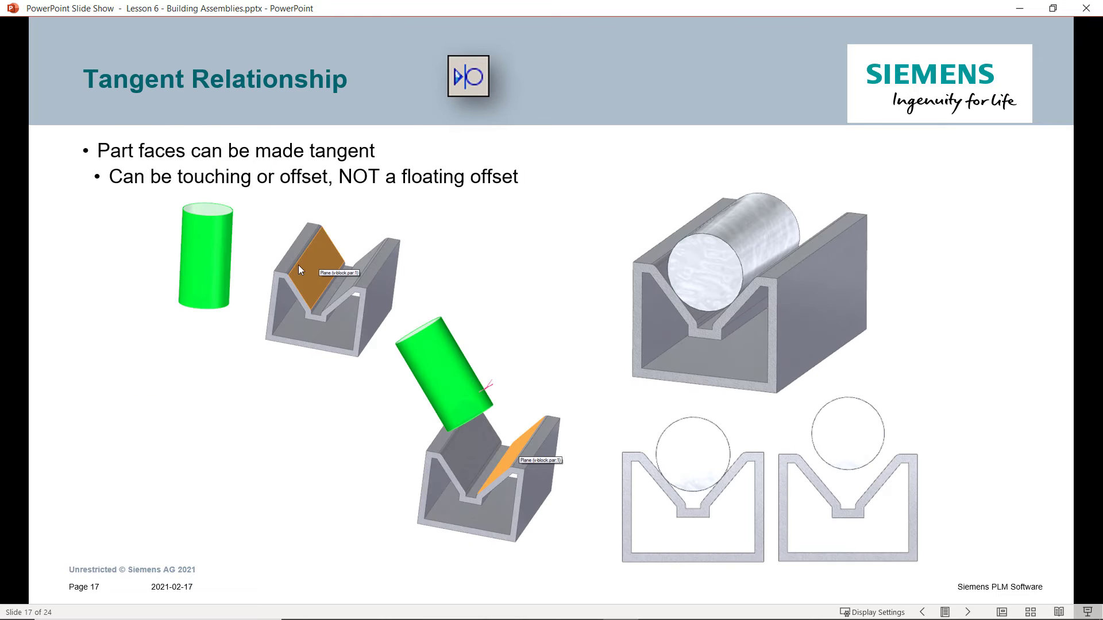
{"action": "left_click", "coordinate": [256, 363]}
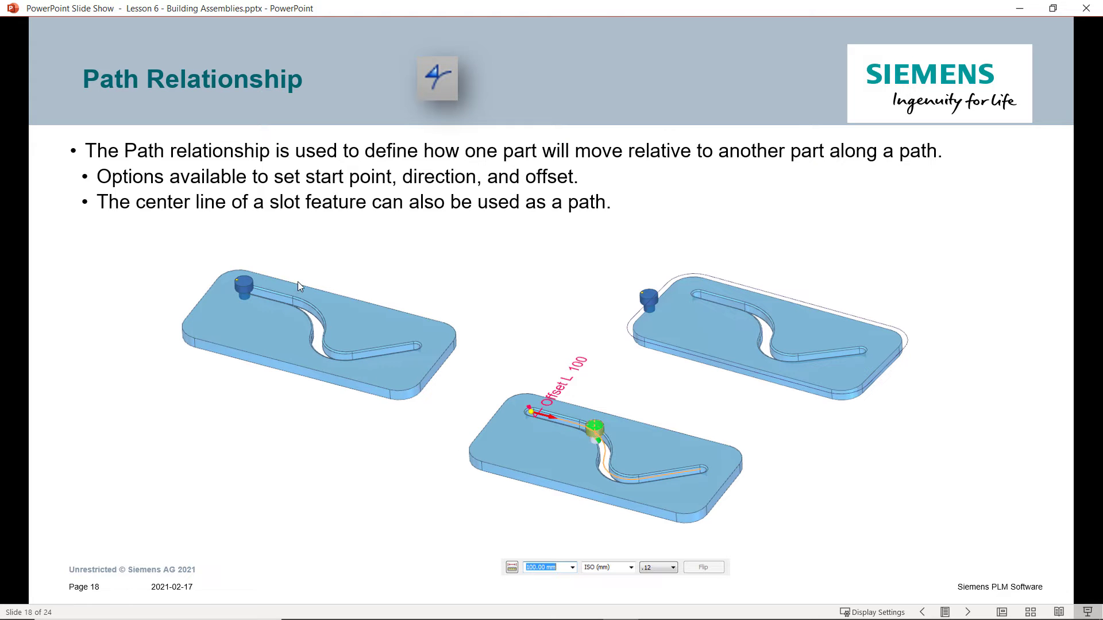
{"action": "left_click", "coordinate": [275, 464]}
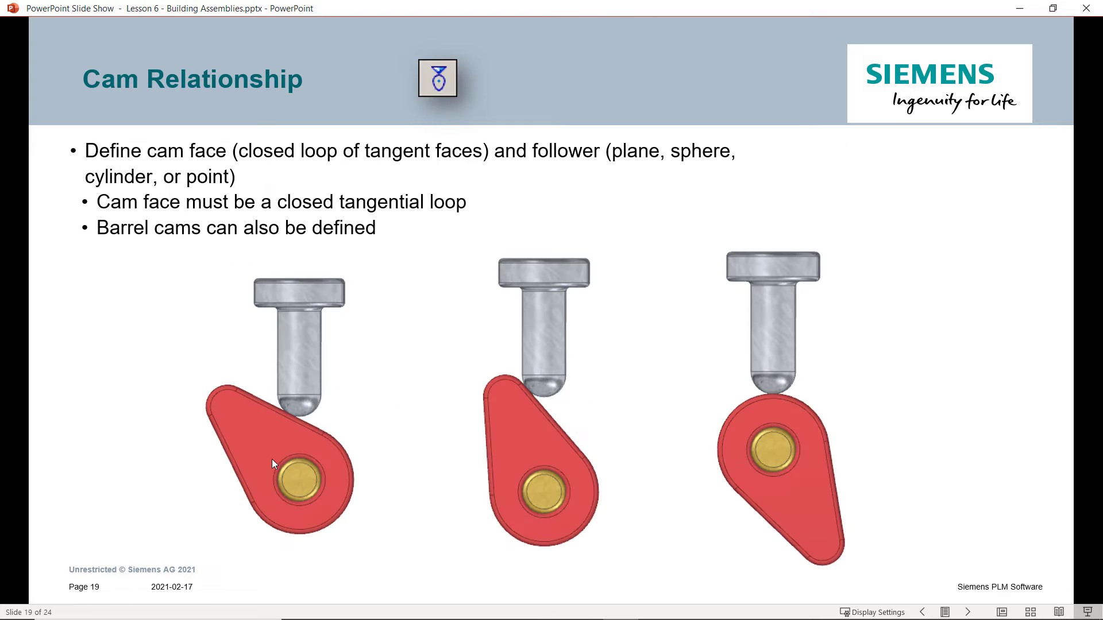
{"action": "left_click", "coordinate": [137, 315]}
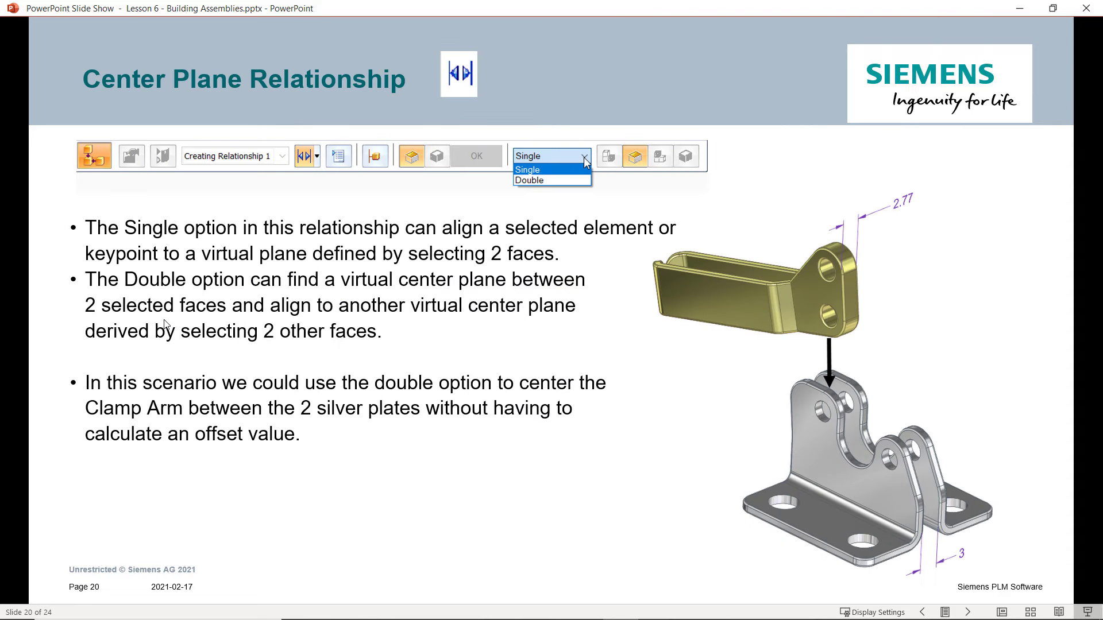
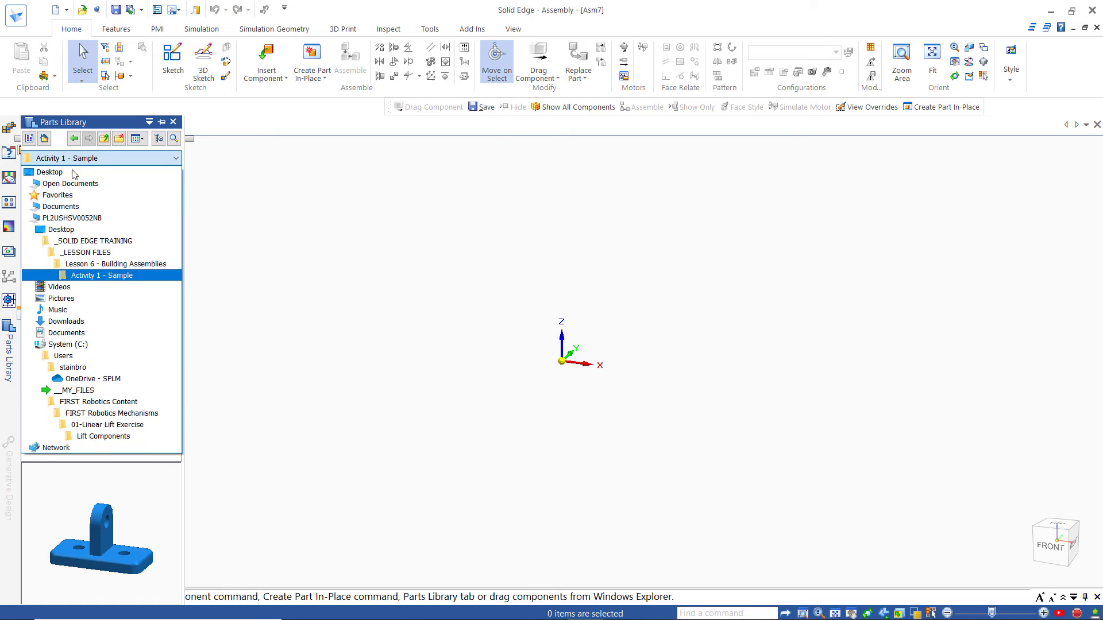
Place 01-ValveBody.par from the Activity 2 - Valve folder of Lesson 6 as the first component of the new assembly.
{"action": "left_click", "coordinate": [98, 264]}
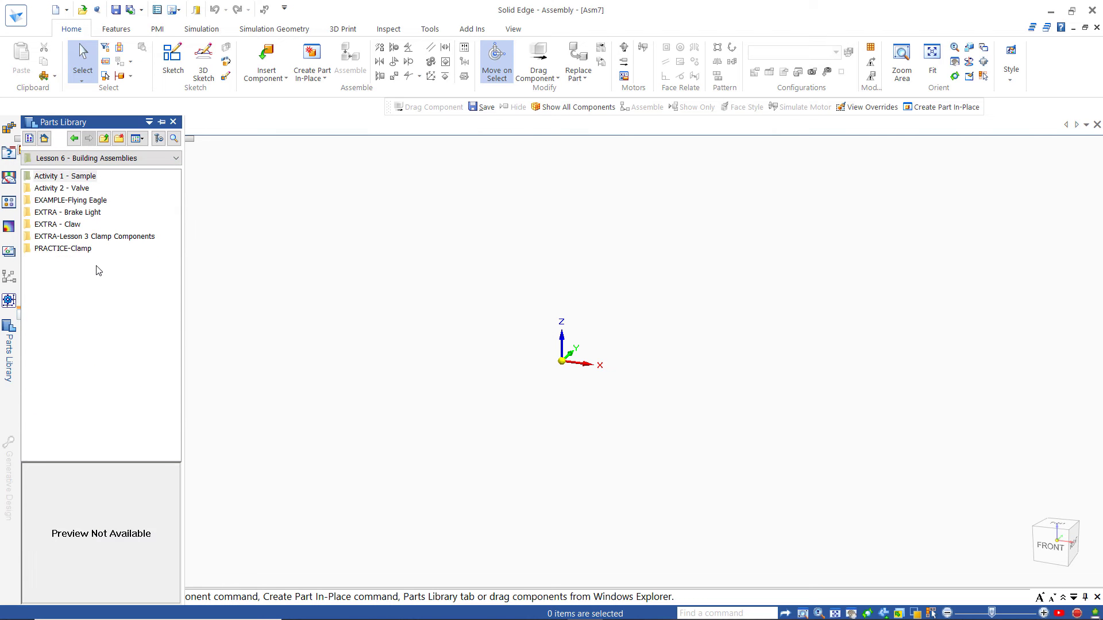
{"action": "double_click", "coordinate": [79, 190]}
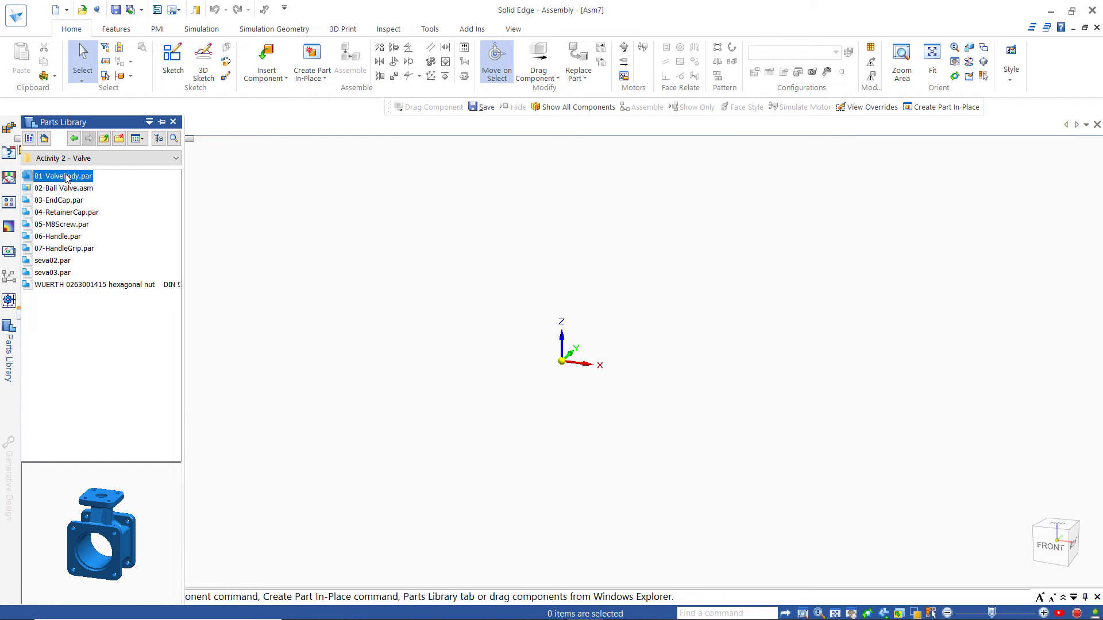
{"action": "left_click_drag", "start_coordinate": [162, 210], "coordinate": [574, 426]}
{"action": "middle_click_drag", "start_coordinate": [381, 473], "coordinate": [330, 466]}
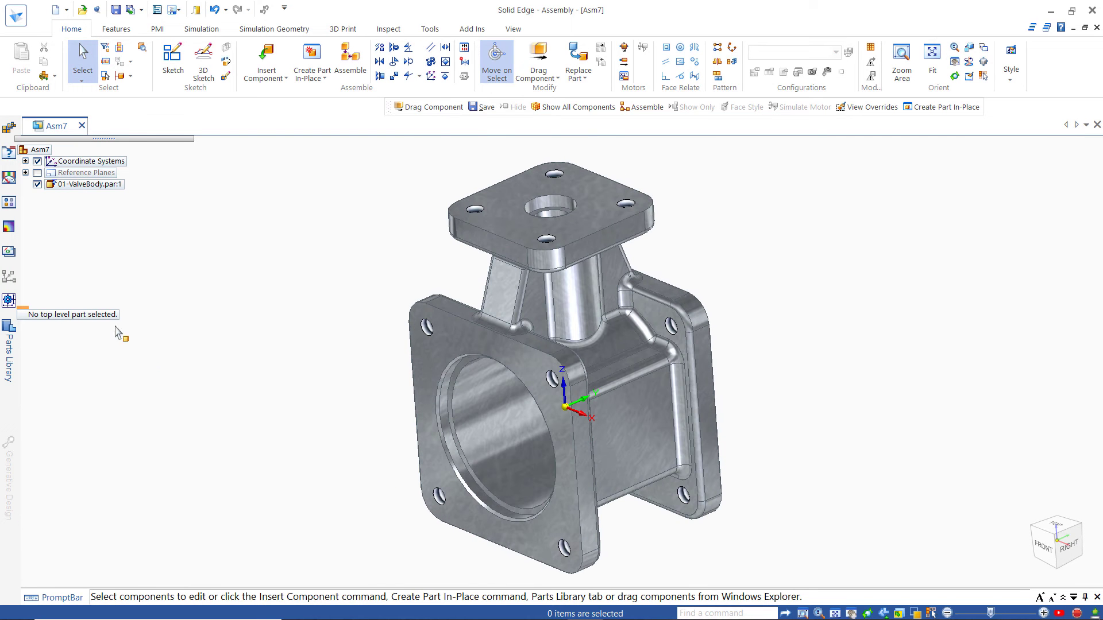
Preview the EndCap, RetainerCap and Ball Valve components in the library, and place 02-Ball Valve.asm beside the valve body.
{"action": "left_click", "coordinate": [10, 343]}
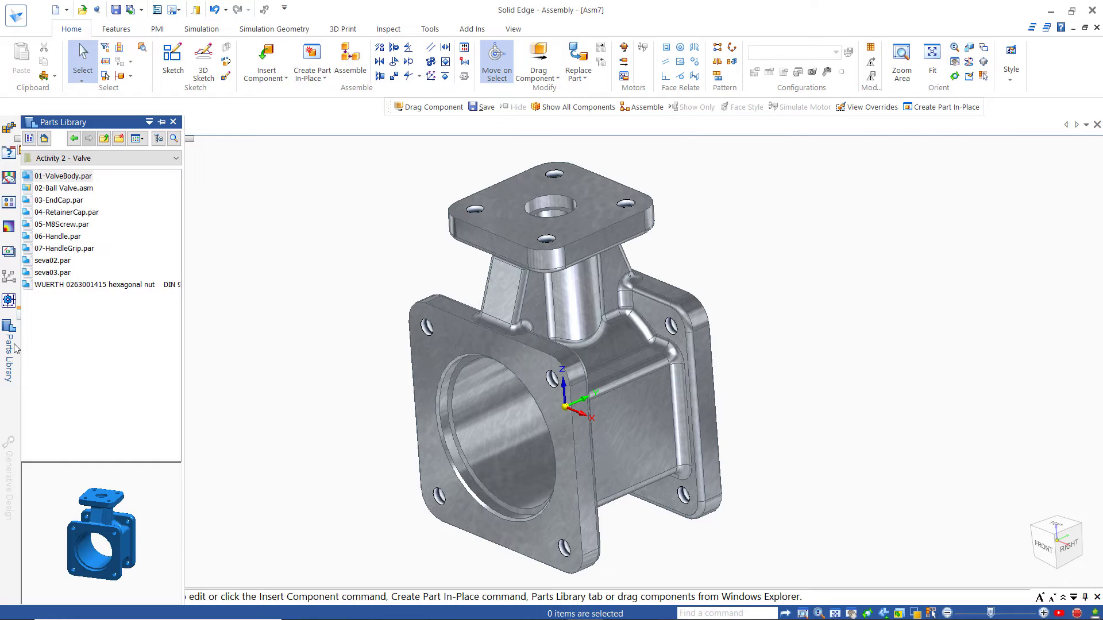
{"action": "left_click", "coordinate": [49, 202]}
{"action": "left_click", "coordinate": [47, 213]}
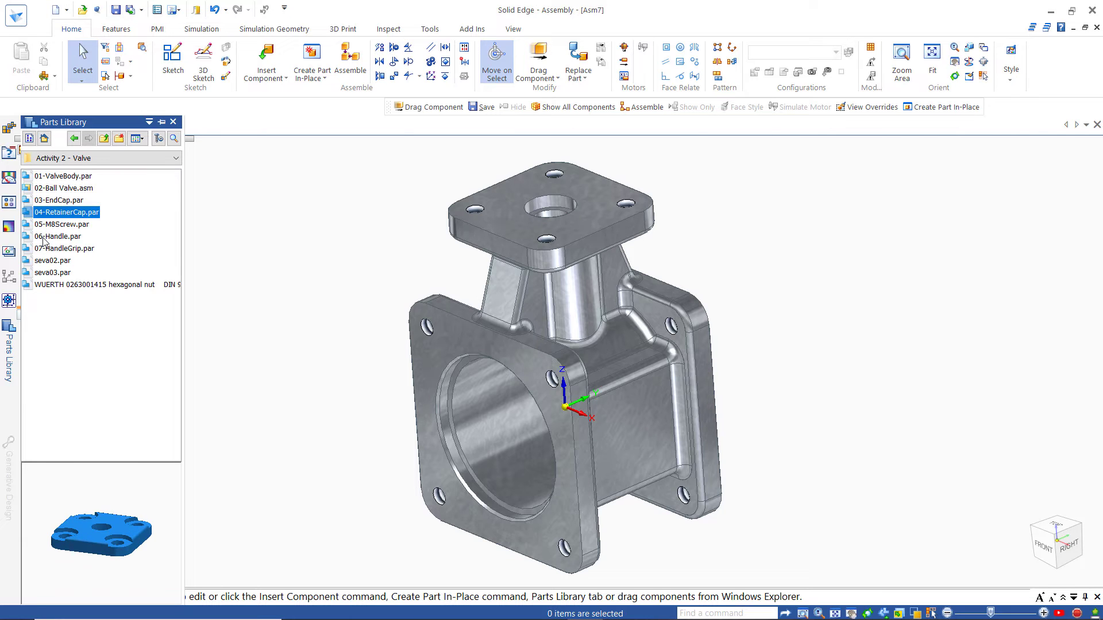
{"action": "left_click", "coordinate": [49, 191]}
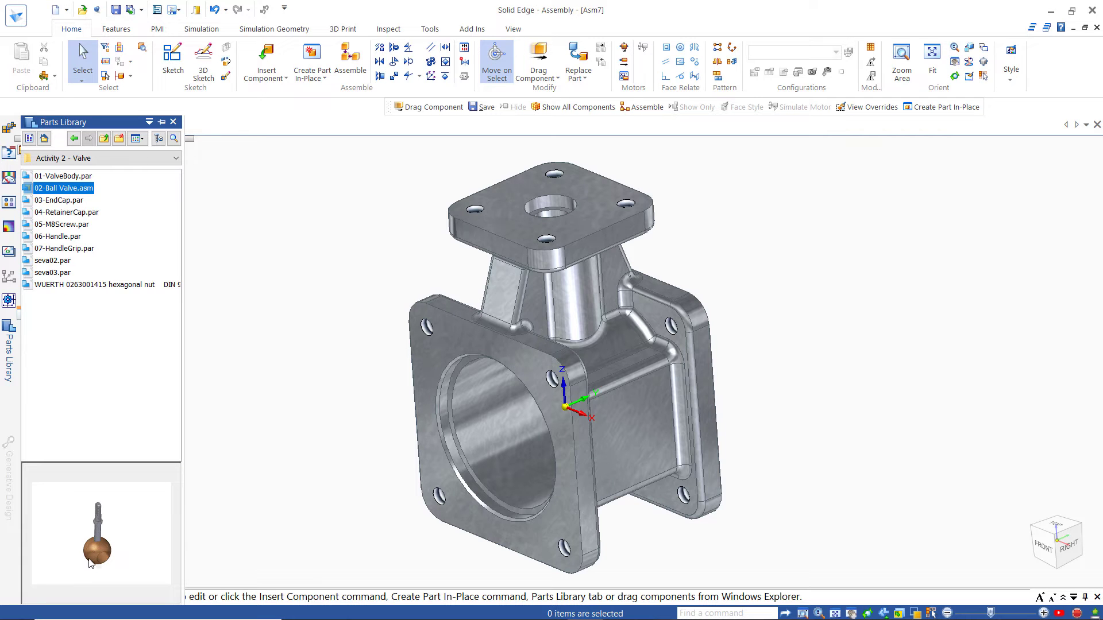
{"action": "left_click_drag", "start_coordinate": [43, 194], "coordinate": [873, 356]}
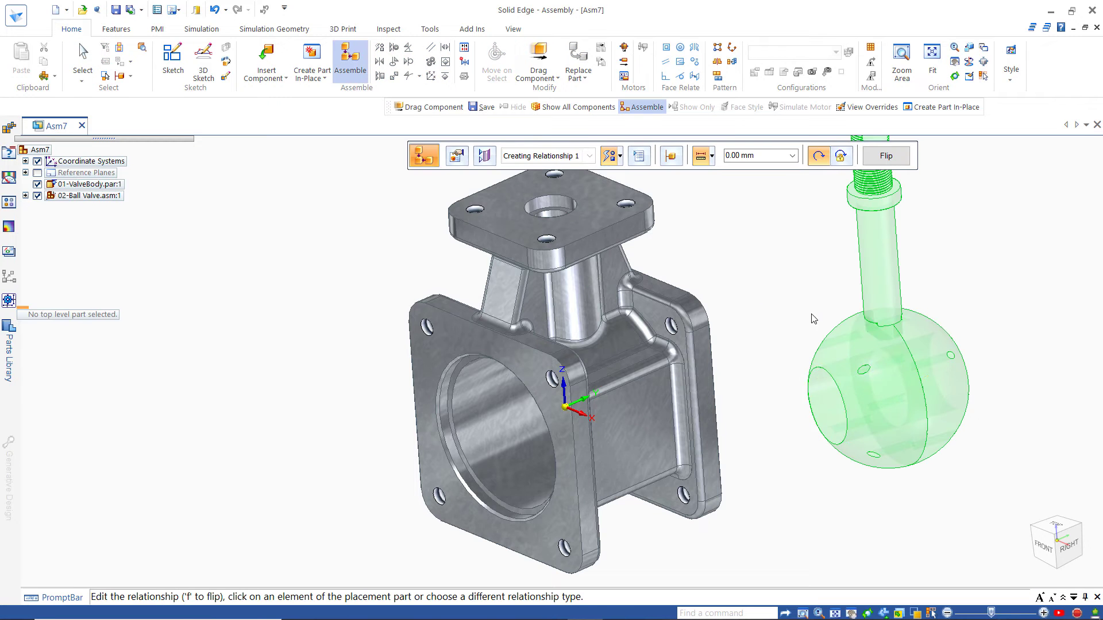
Axially align the ball valve's stem with the central hole in the valve body's top flange.
{"action": "left_click", "coordinate": [865, 270]}
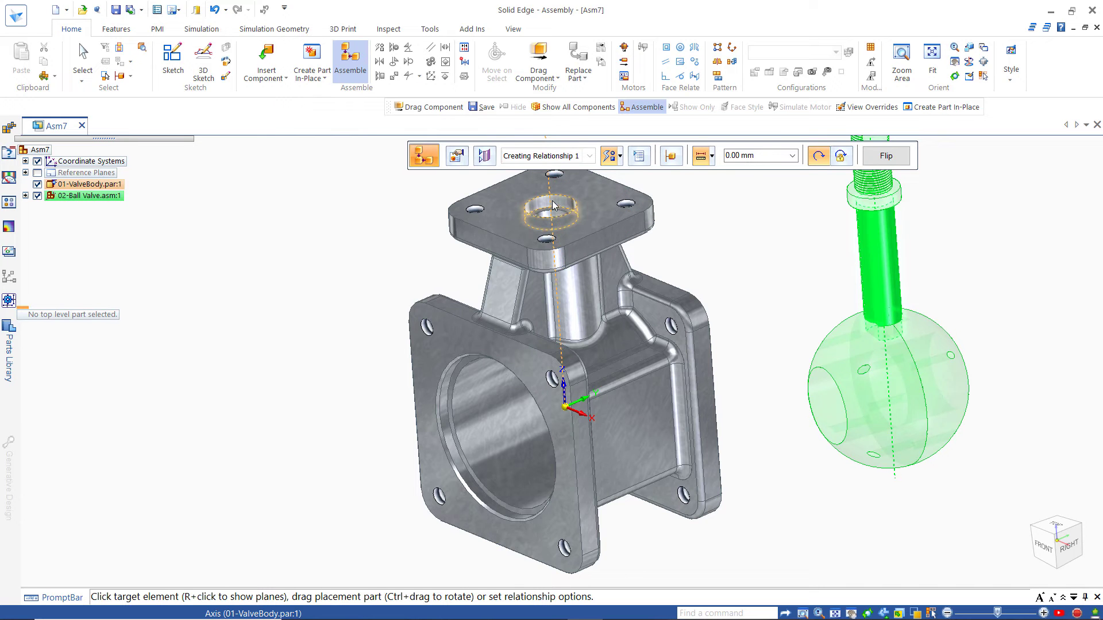
{"action": "scroll", "coordinate": [553, 208], "scroll_direction": "up", "scroll_amount": 2}
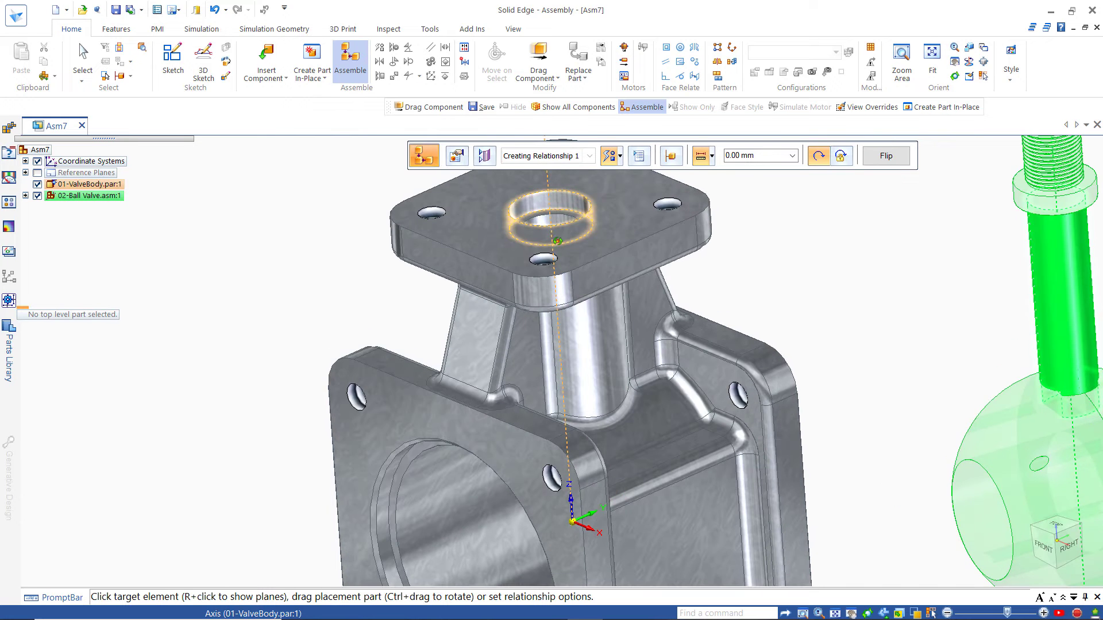
{"action": "scroll", "coordinate": [560, 206], "scroll_direction": "up", "scroll_amount": 2}
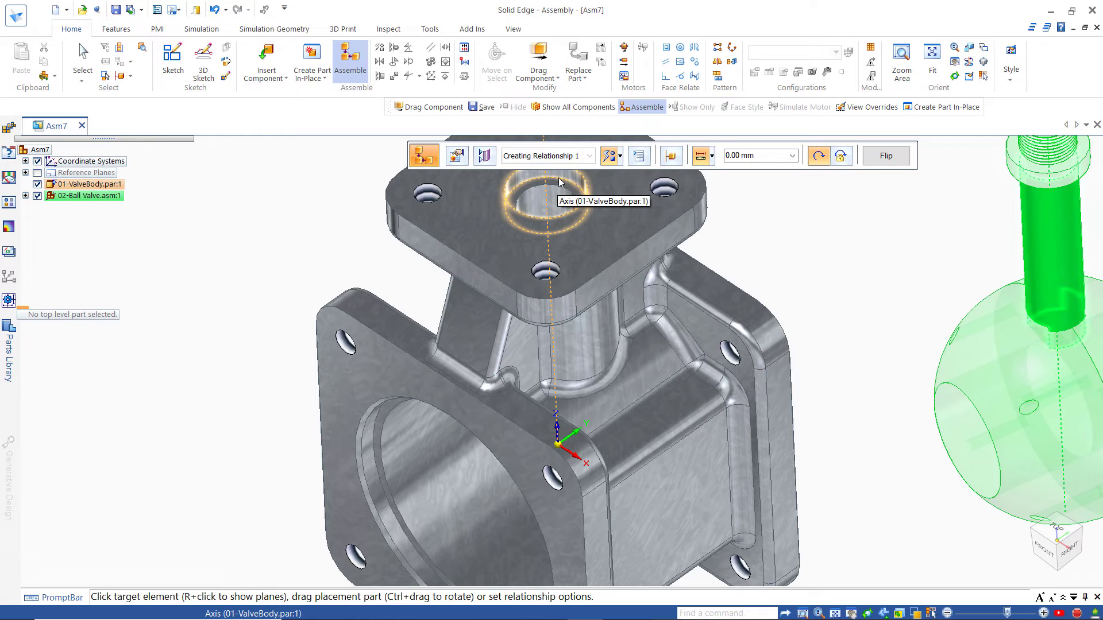
{"action": "left_click", "coordinate": [559, 182]}
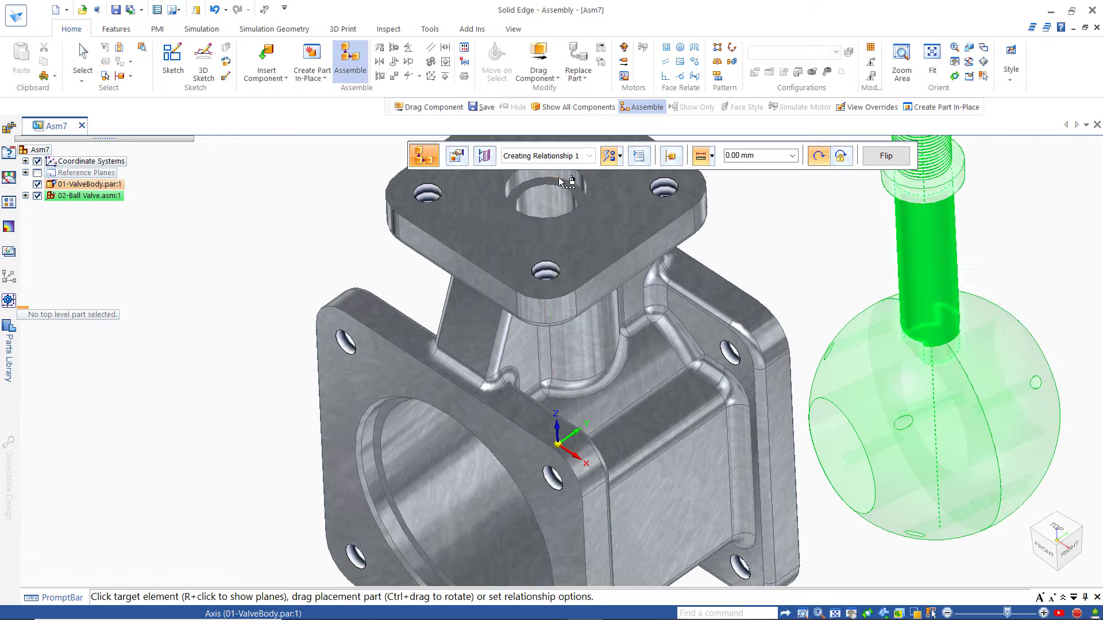
Slide the ball valve up along its aligned axis until the stem's collar clears the valve body's top flange.
{"action": "scroll", "coordinate": [929, 322], "scroll_direction": "down", "scroll_amount": 3}
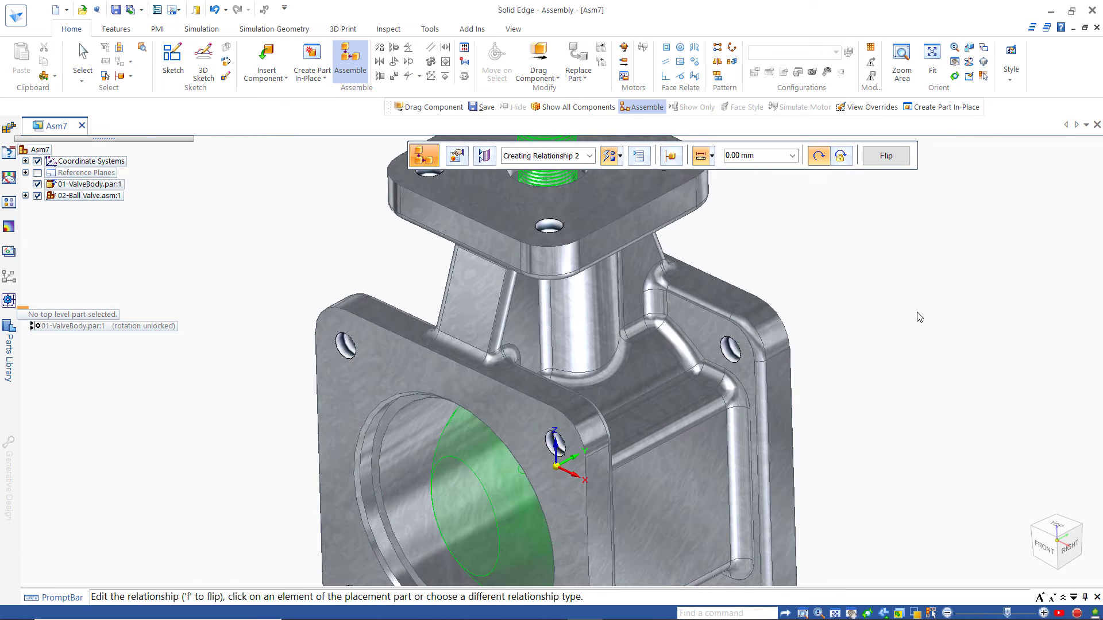
{"action": "middle_click_drag", "start_coordinate": [869, 310], "coordinate": [857, 413], "text": "shift"}
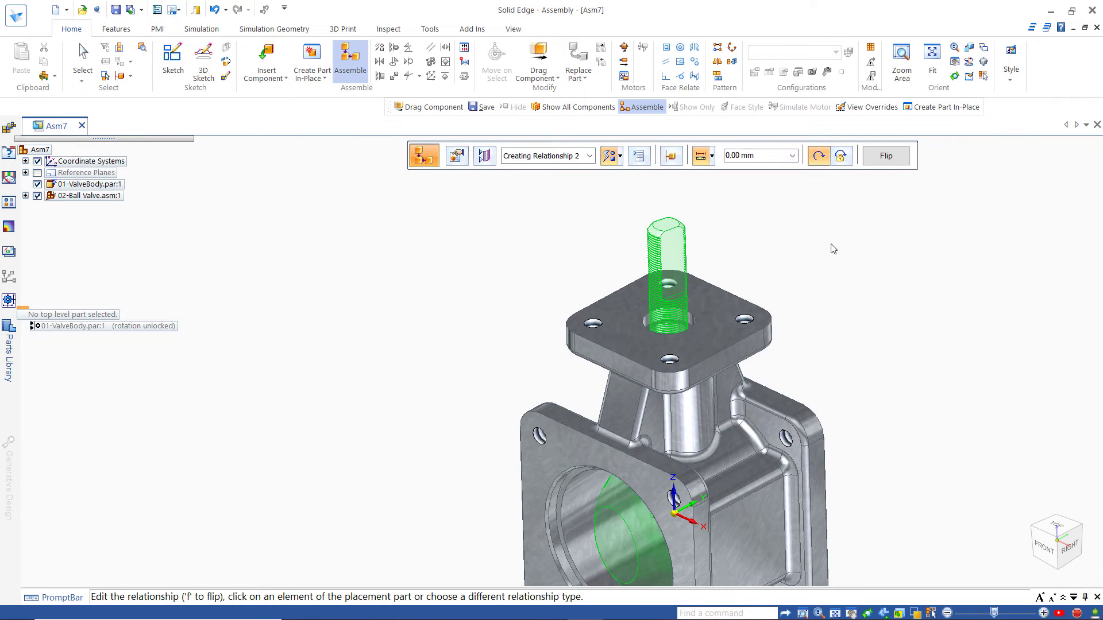
{"action": "left_click", "coordinate": [675, 265]}
{"action": "left_click", "coordinate": [670, 345]}
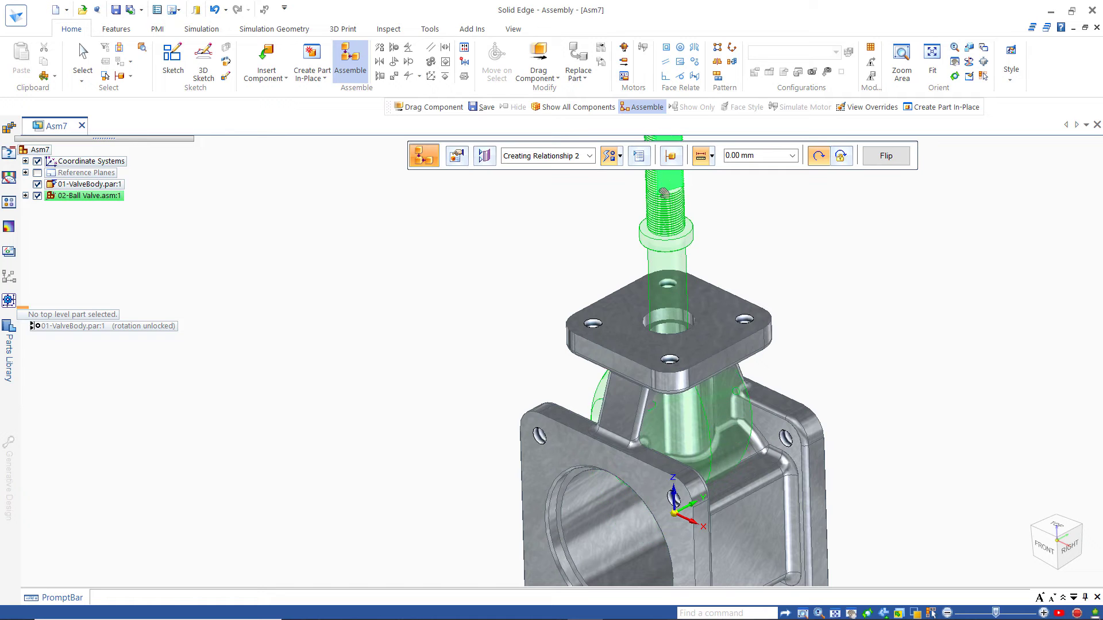
{"action": "left_click_drag", "start_coordinate": [684, 215], "coordinate": [669, 243]}
{"action": "scroll", "coordinate": [767, 268], "scroll_direction": "down", "scroll_amount": 2}
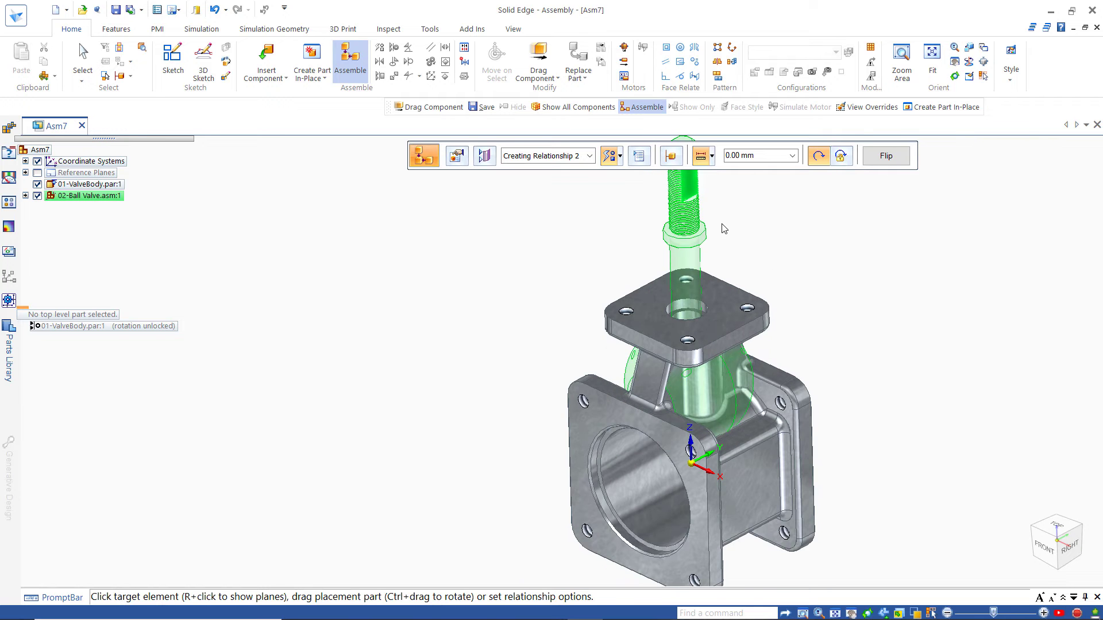
Mate the underside of the stem's collar with the counterbore face of the top flange's central hole at 0.00 mm offset.
{"action": "middle_click_drag", "start_coordinate": [732, 228], "coordinate": [721, 290], "text": "shift"}
{"action": "left_click", "coordinate": [749, 261]}
{"action": "scroll", "coordinate": [720, 294], "scroll_direction": "up", "scroll_amount": 5}
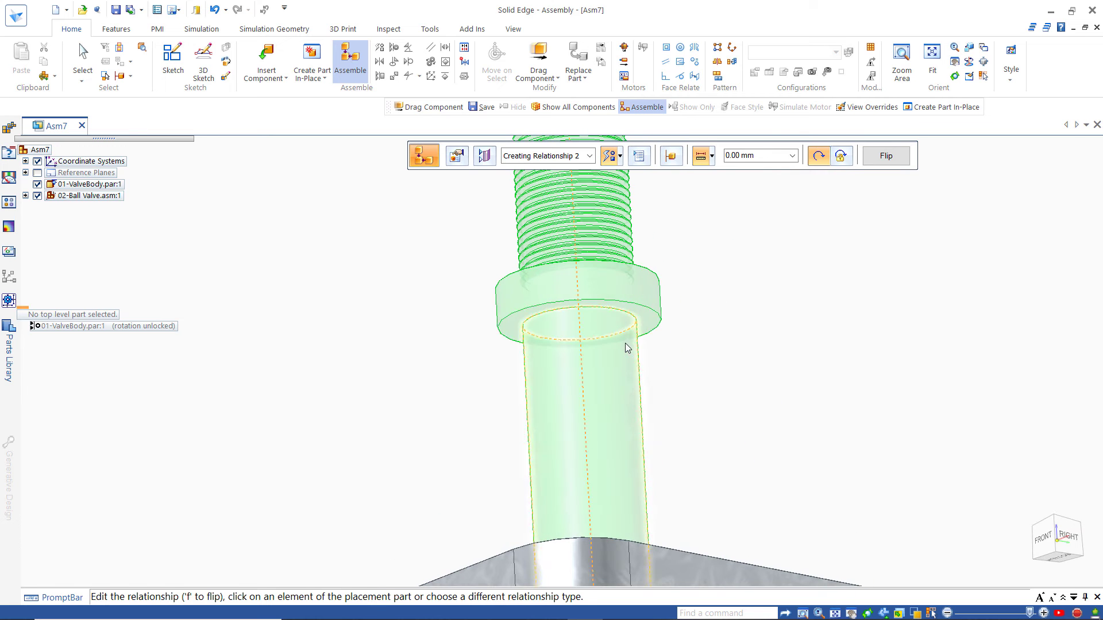
{"action": "left_click", "coordinate": [649, 326]}
{"action": "scroll", "coordinate": [703, 396], "scroll_direction": "down", "scroll_amount": 3}
{"action": "middle_click_drag", "start_coordinate": [707, 394], "coordinate": [692, 497]}
{"action": "scroll", "coordinate": [645, 525], "scroll_direction": "up", "scroll_amount": 5}
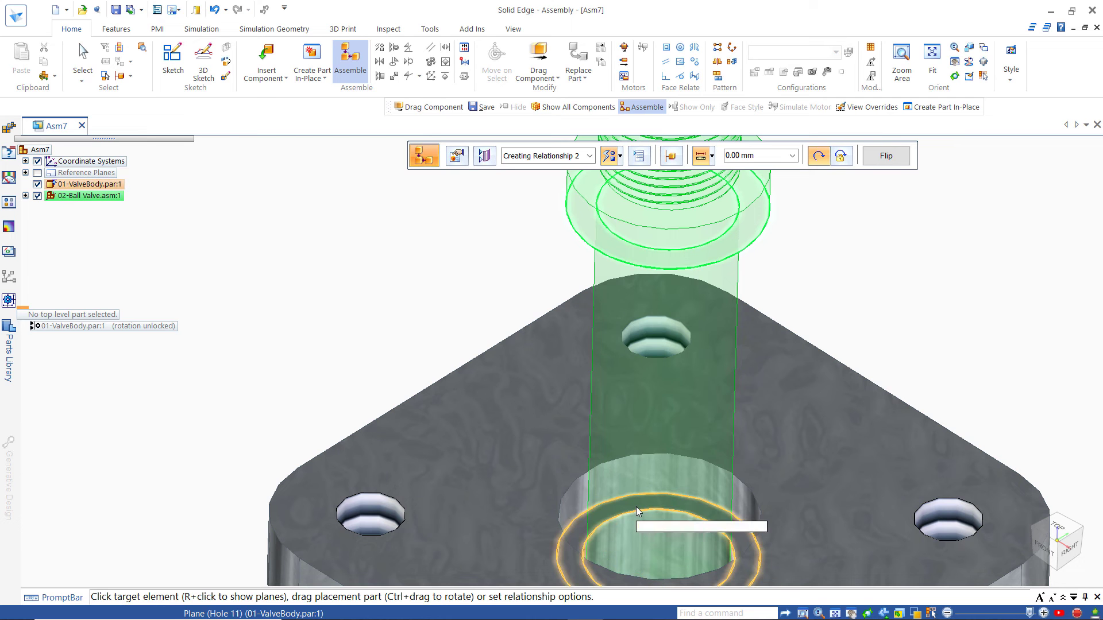
{"action": "left_click", "coordinate": [636, 506]}
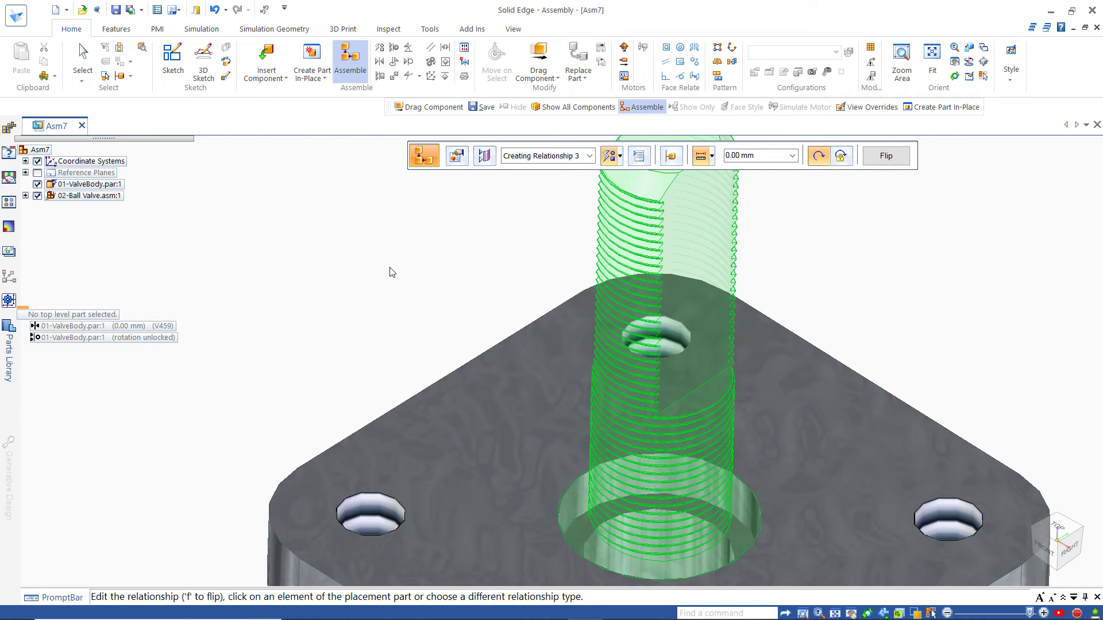
{"action": "scroll", "coordinate": [359, 306], "scroll_direction": "down", "scroll_amount": 3}
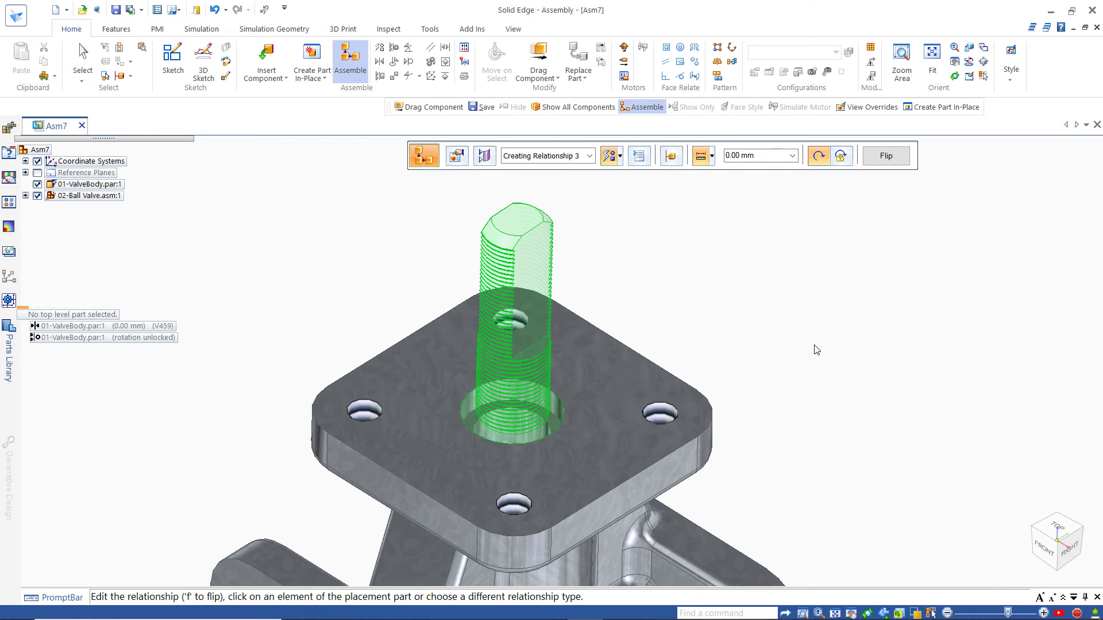
{"action": "middle_click_drag", "start_coordinate": [816, 351], "coordinate": [841, 309], "text": "shift"}
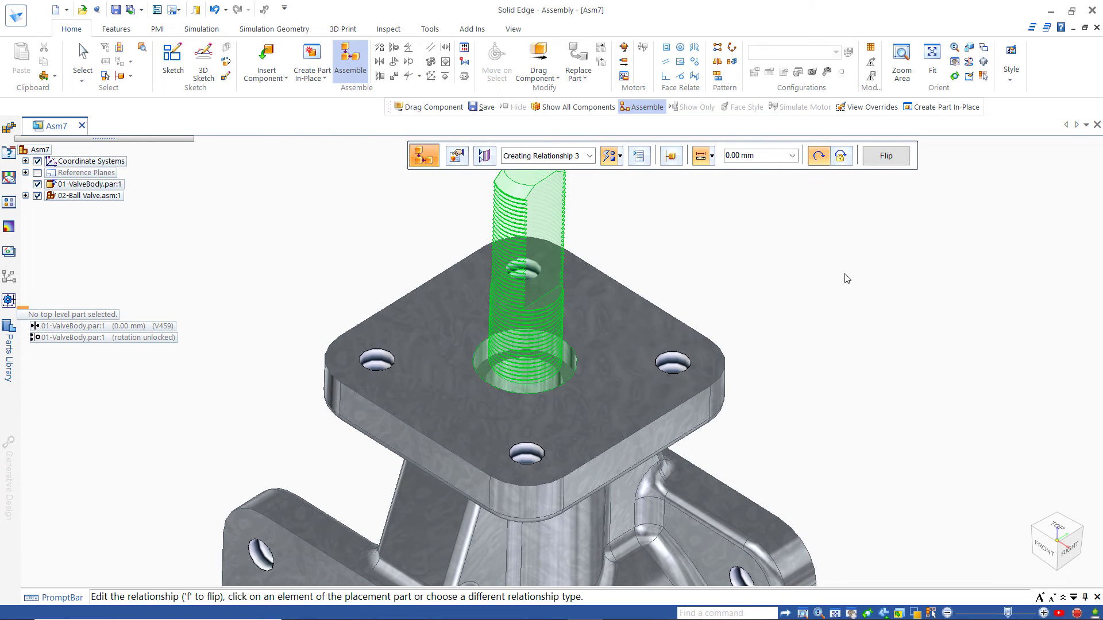
{"action": "key", "text": "Escape"}
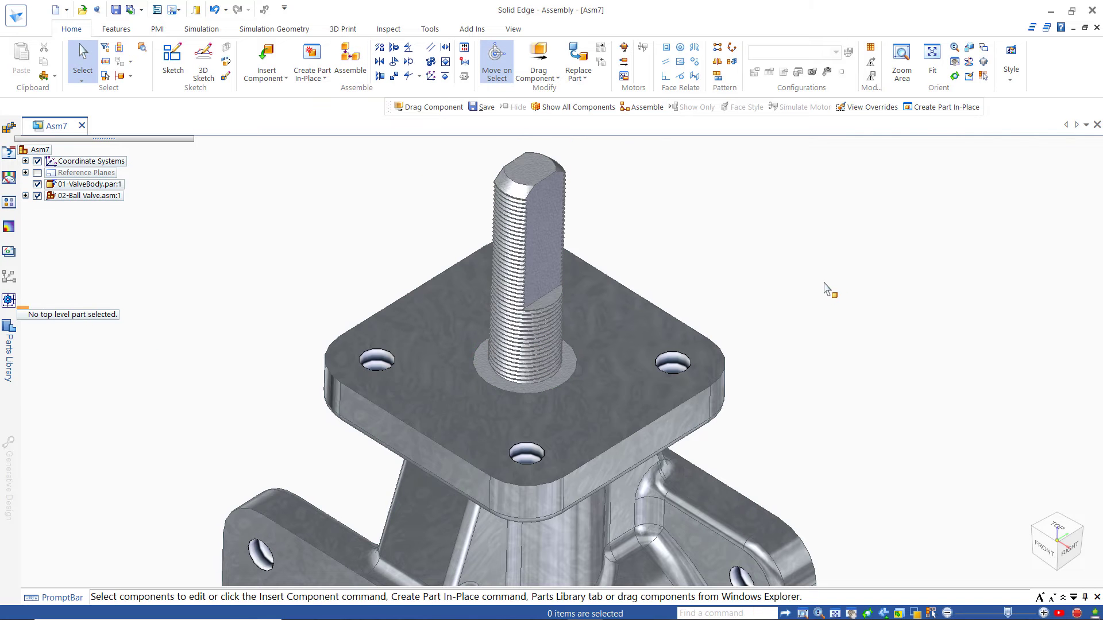
Rotate the ball valve about its stem with a freeform Drag Component move, without analysis, until the ball closes the valve body's front opening.
{"action": "scroll", "coordinate": [815, 297], "scroll_direction": "down", "scroll_amount": 3}
{"action": "middle_click_drag", "start_coordinate": [877, 329], "coordinate": [878, 316]}
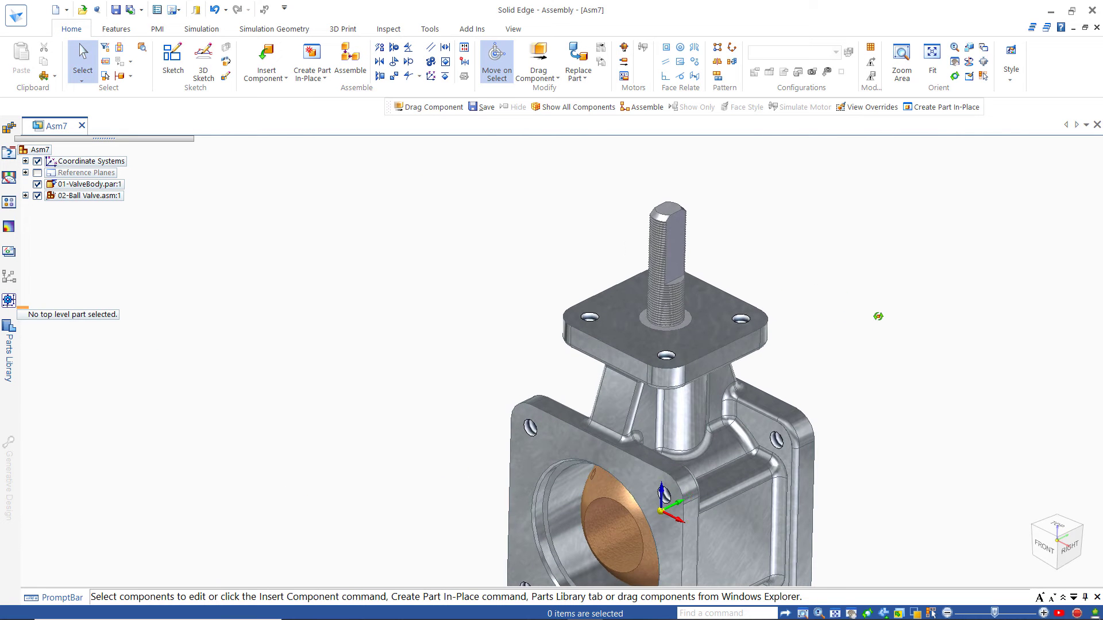
{"action": "left_click", "coordinate": [541, 58]}
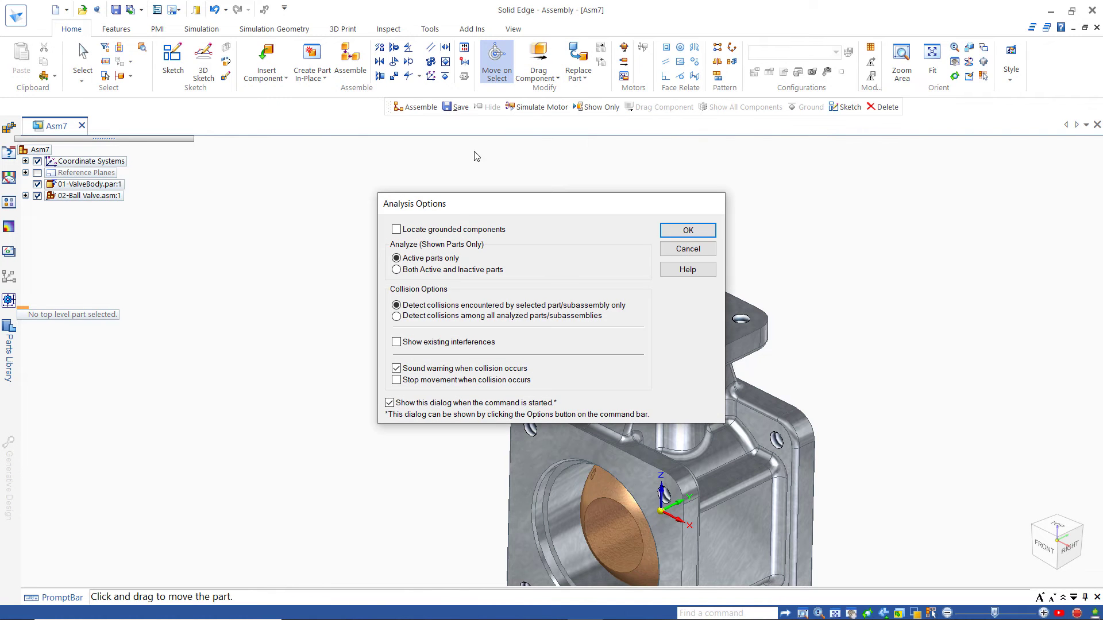
{"action": "left_click", "coordinate": [687, 230]}
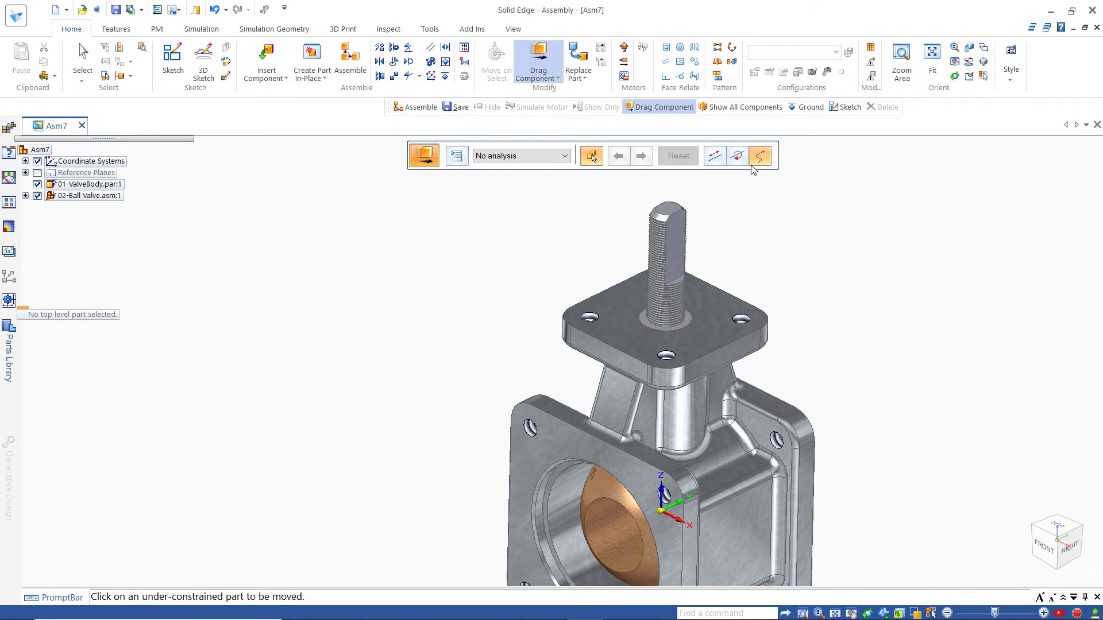
{"action": "left_click", "coordinate": [759, 164]}
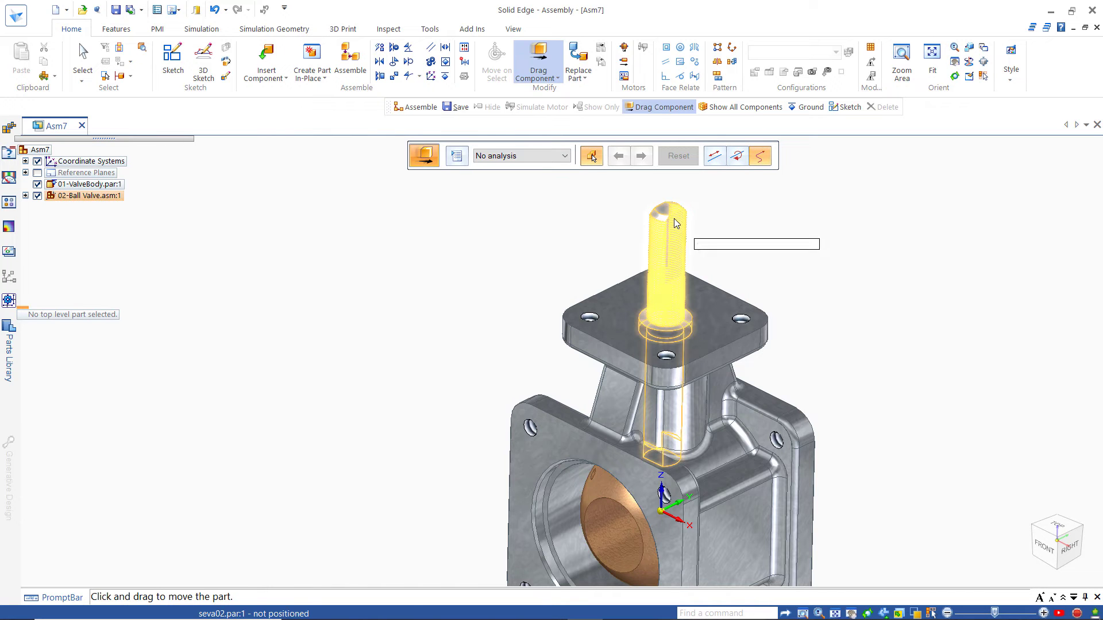
{"action": "left_click_drag", "start_coordinate": [678, 216], "coordinate": [598, 255]}
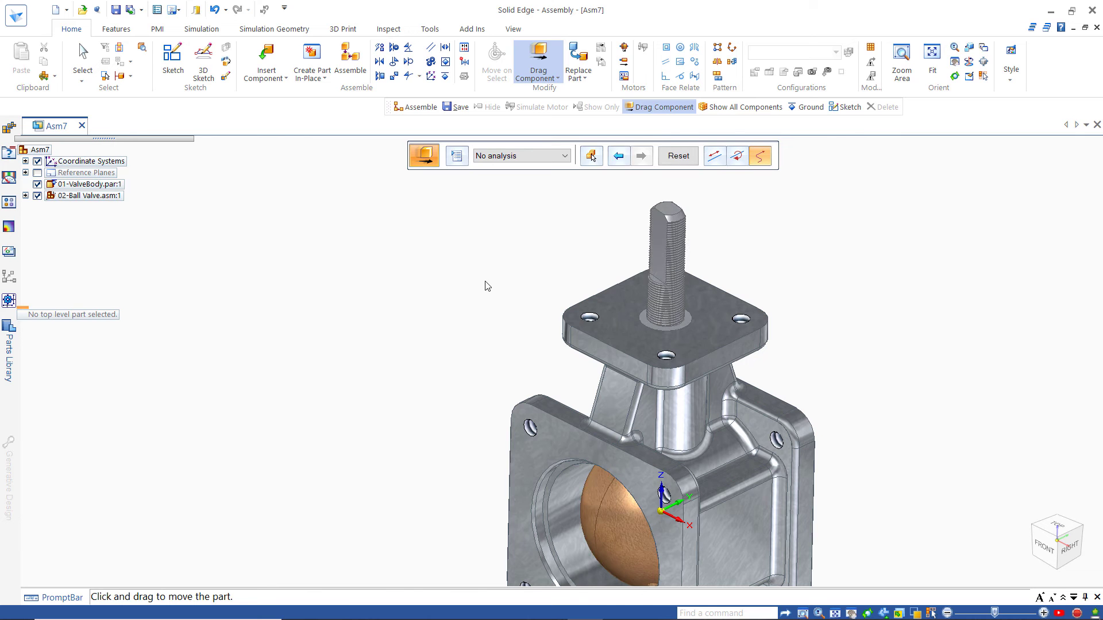
{"action": "key", "text": "Escape"}
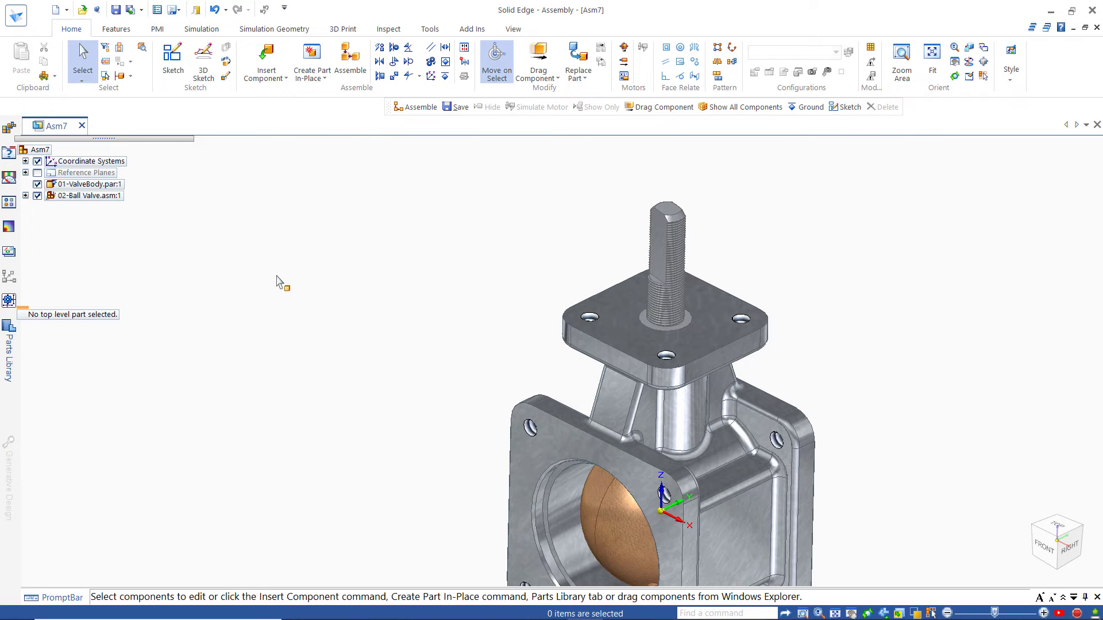
Preview 03-EndCap.par and 04-RetainerCap.par in the Activity 2 - Valve folder, and place the retainer cap beside the valve stem.
{"action": "left_click", "coordinate": [17, 335]}
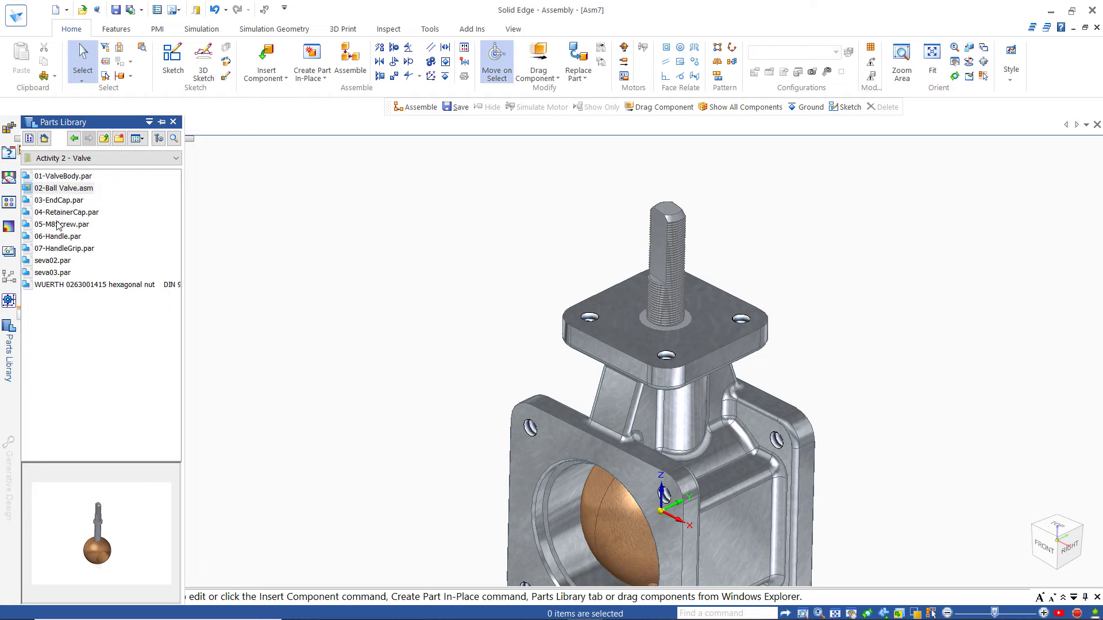
{"action": "left_click", "coordinate": [58, 201]}
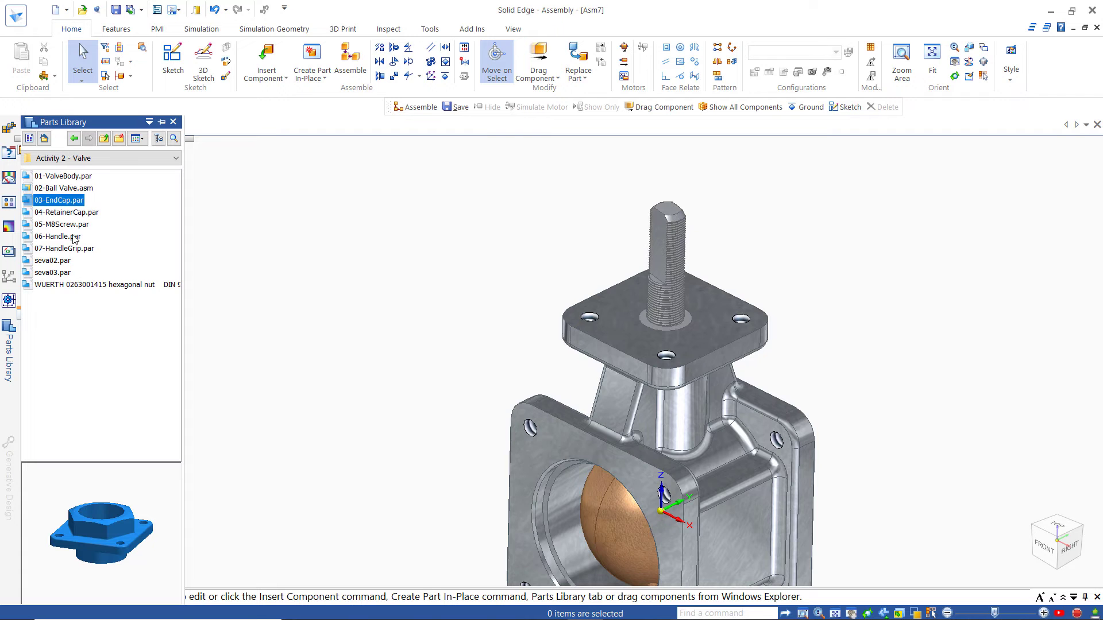
{"action": "left_click", "coordinate": [78, 217]}
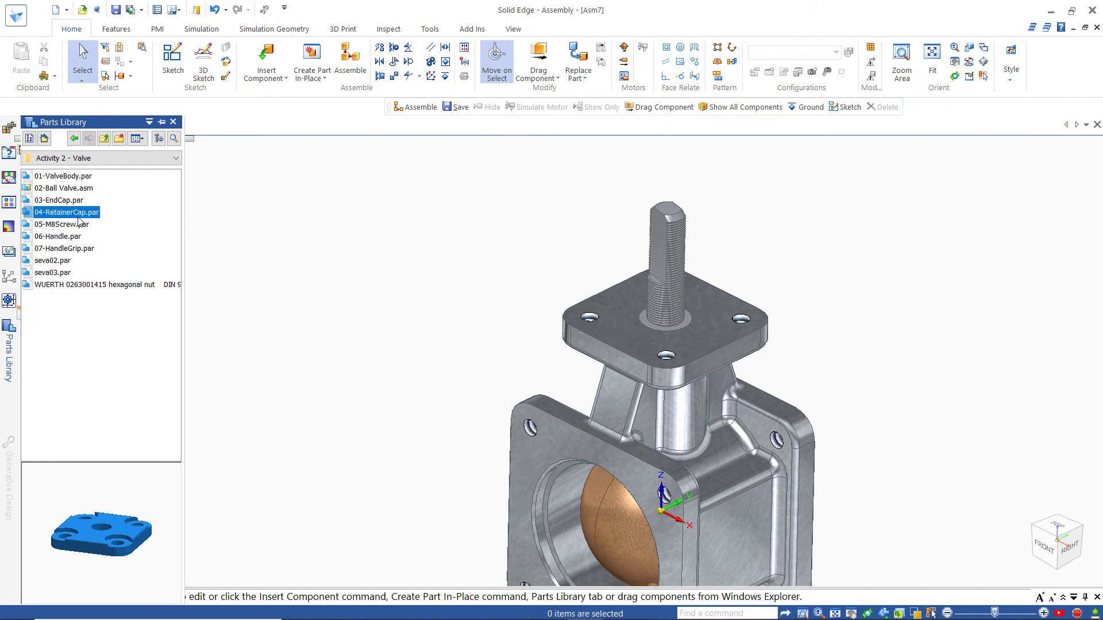
{"action": "middle_click_drag", "start_coordinate": [92, 549], "coordinate": [88, 570]}
{"action": "left_click_drag", "start_coordinate": [250, 212], "coordinate": [480, 198]}
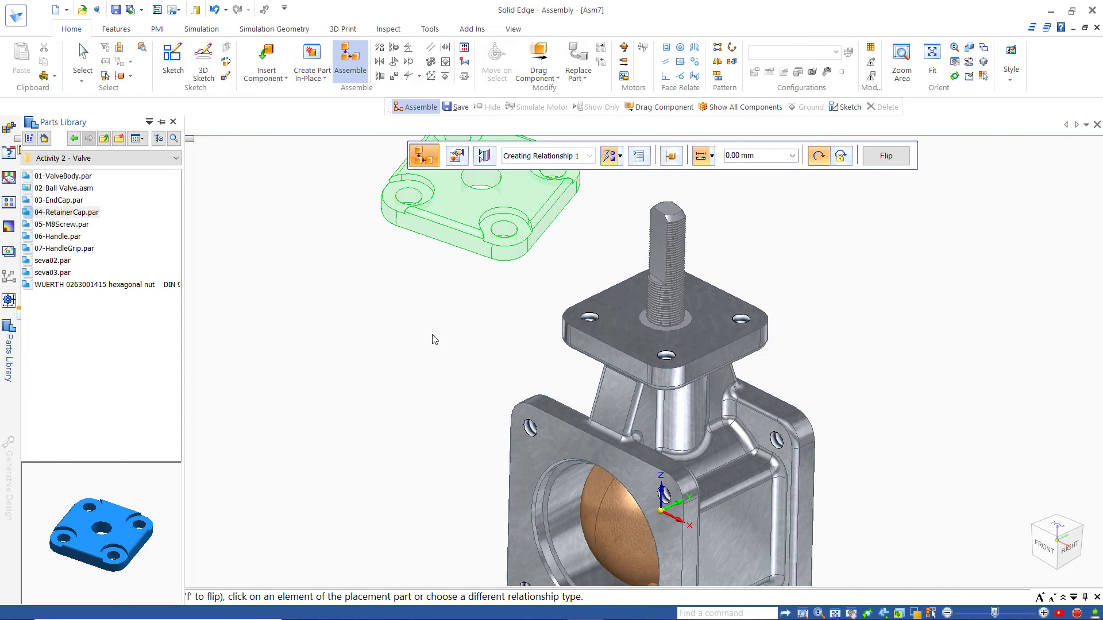
Mate the retainer cap's flat underside with the upper face of the valve body's top flange at 0.00 mm offset.
{"action": "middle_click_drag", "start_coordinate": [412, 341], "coordinate": [416, 243]}
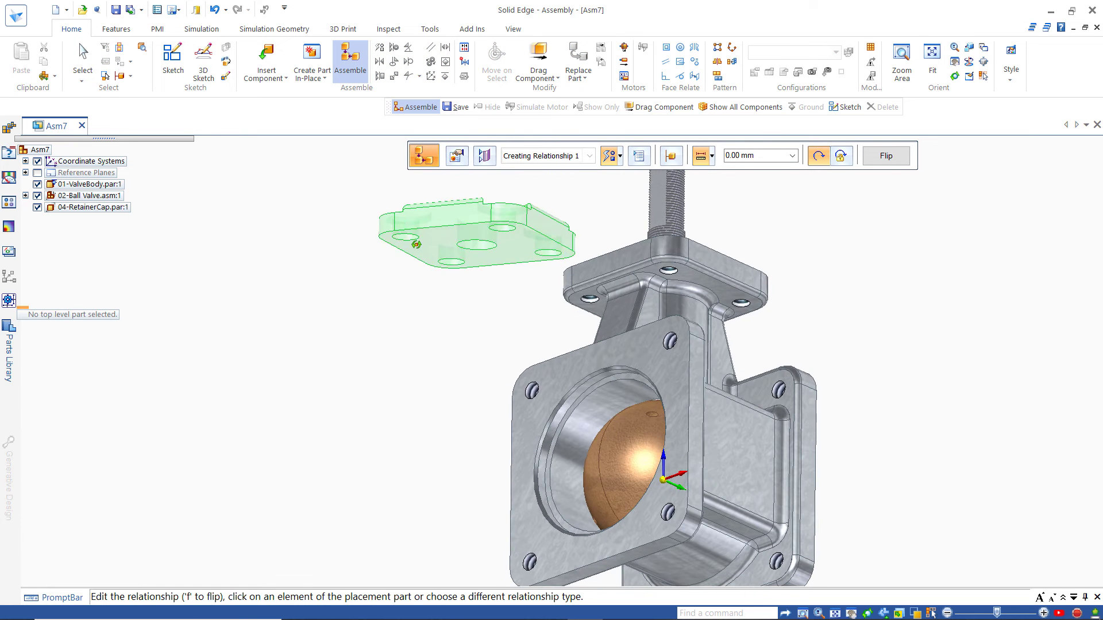
{"action": "left_click", "coordinate": [425, 251]}
{"action": "middle_click_drag", "start_coordinate": [409, 319], "coordinate": [411, 420]}
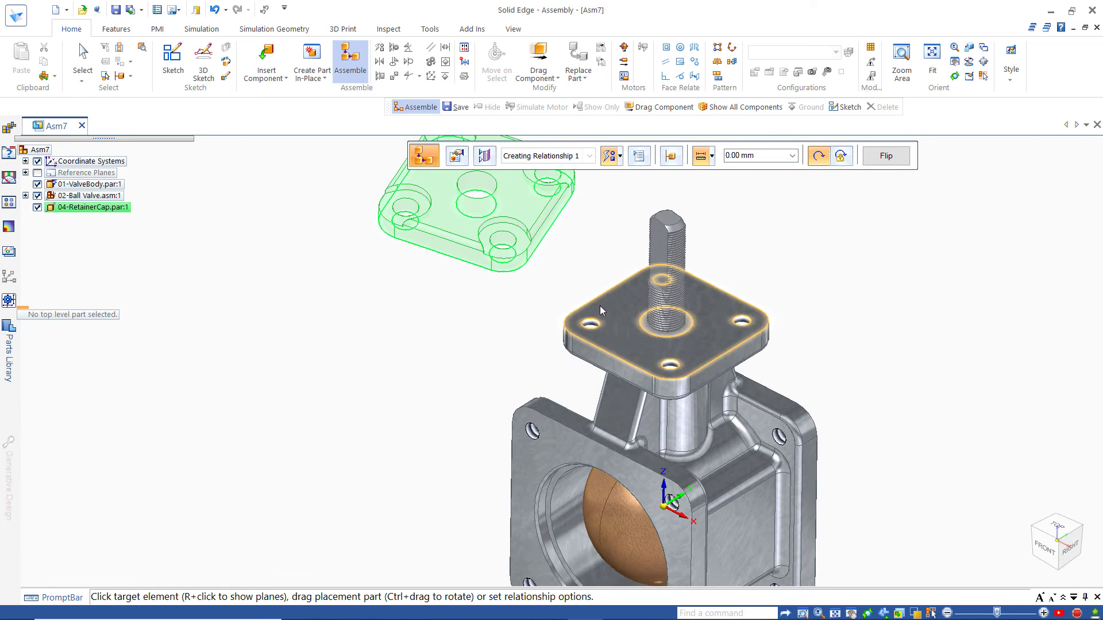
{"action": "left_click", "coordinate": [609, 304]}
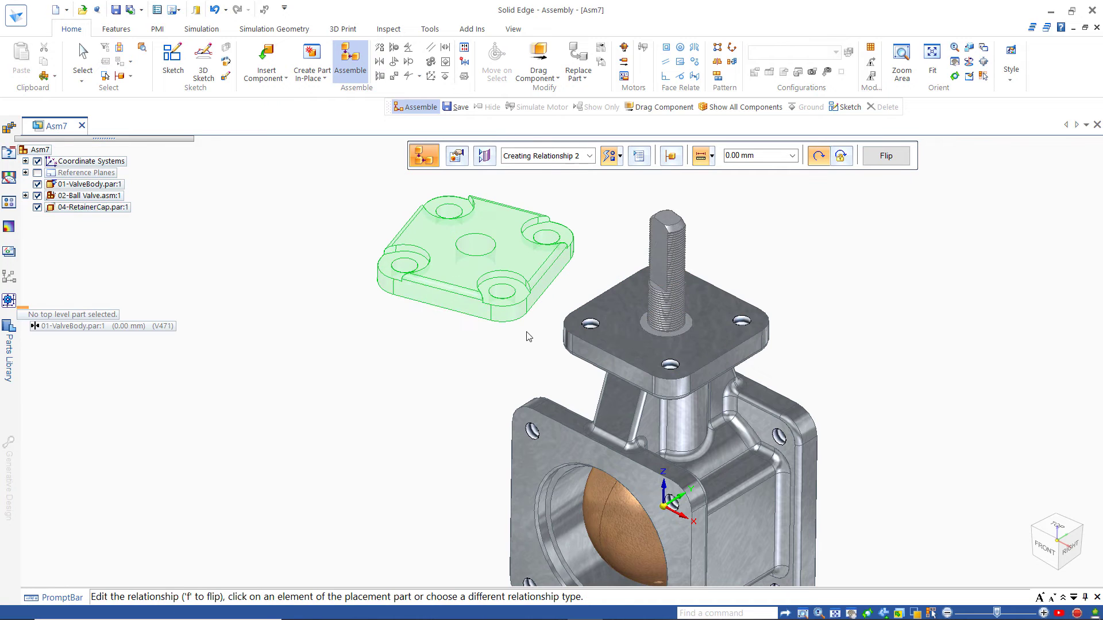
Axially align the retainer cap's front and right corner holes with the matching holes in the top flange.
{"action": "left_click", "coordinate": [501, 292]}
{"action": "left_click", "coordinate": [689, 374]}
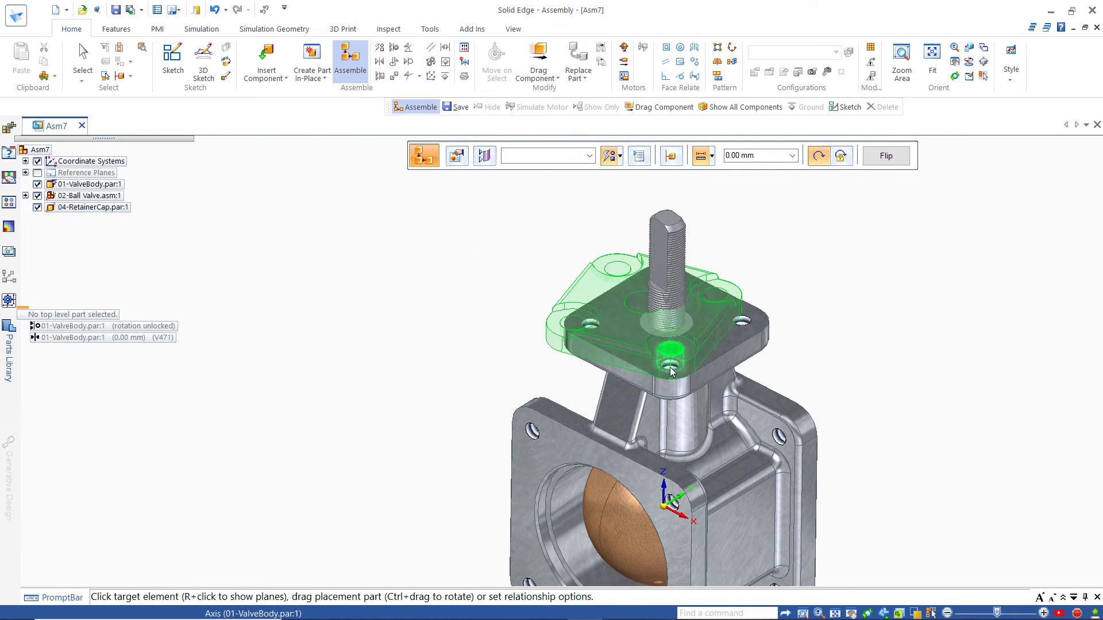
{"action": "left_click", "coordinate": [717, 298]}
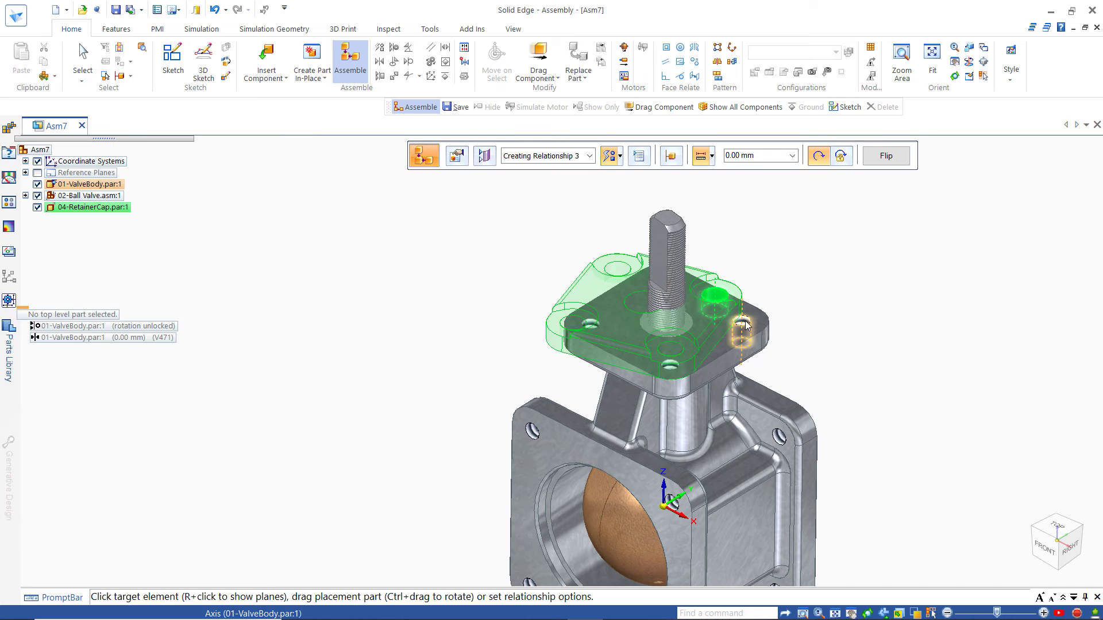
{"action": "left_click", "coordinate": [745, 326]}
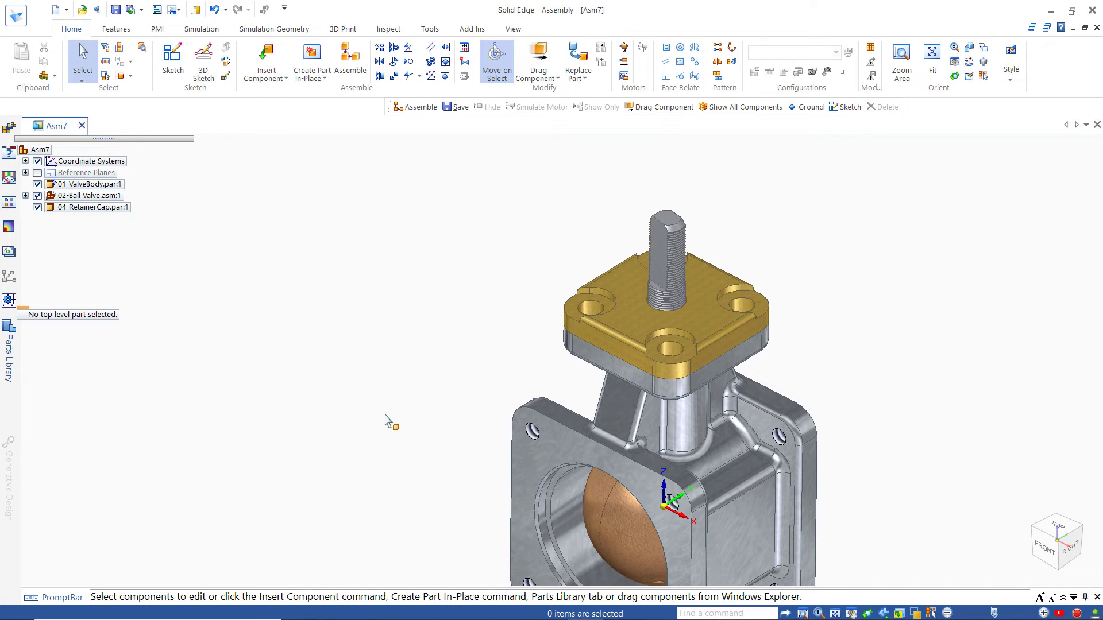
Preview 03-EndCap.par from several angles and place it in the assembly beside the valve body's front flange.
{"action": "middle_click_drag", "start_coordinate": [387, 417], "coordinate": [337, 267], "text": "shift"}
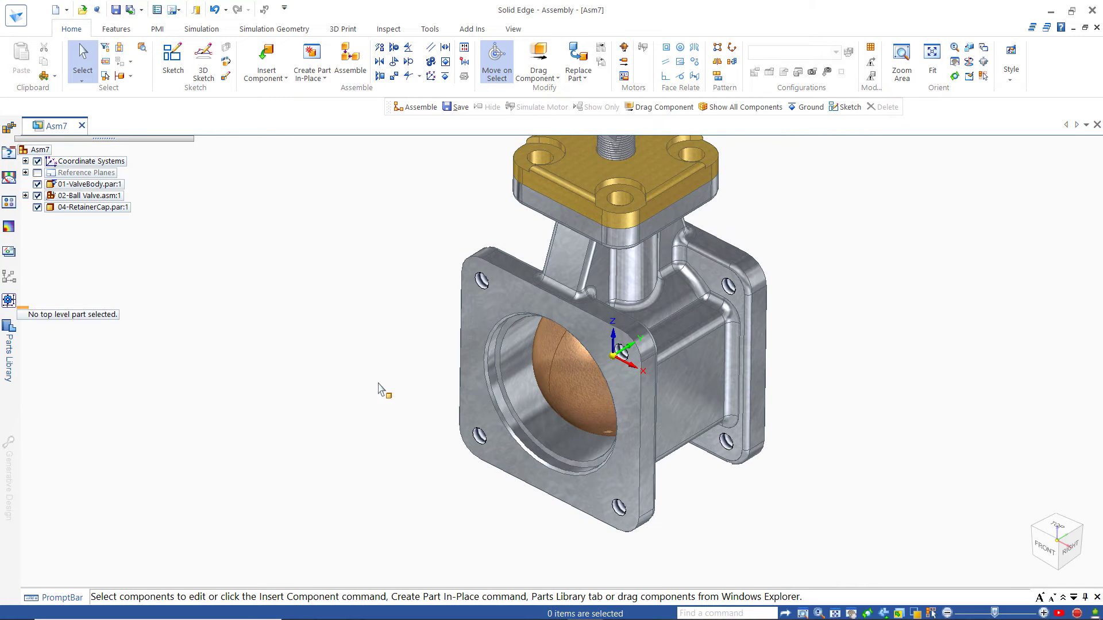
{"action": "left_click", "coordinate": [10, 341]}
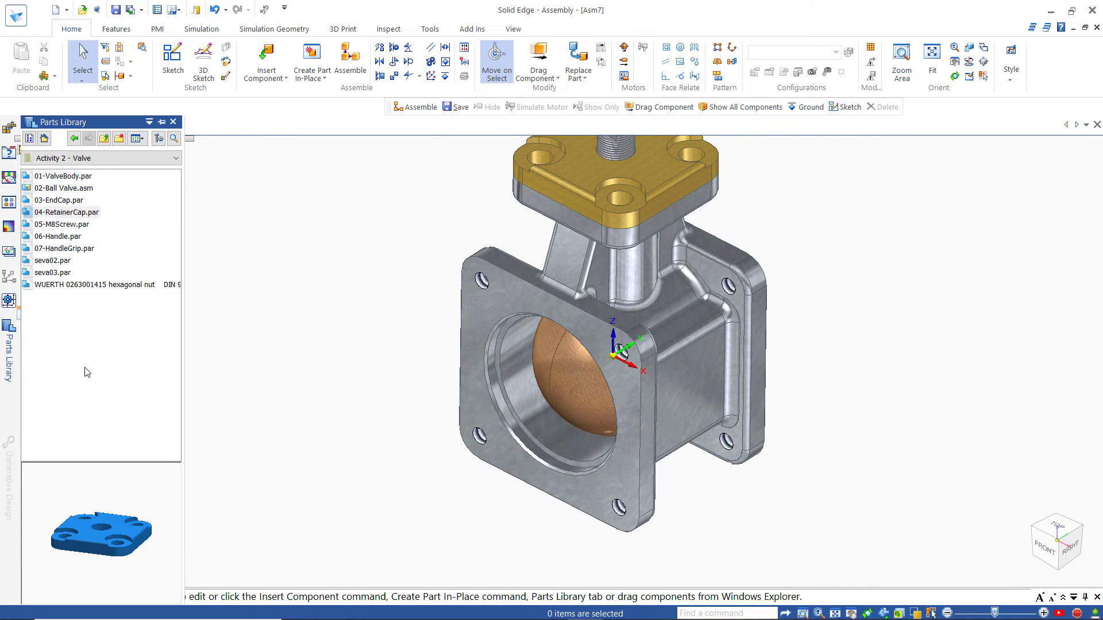
{"action": "left_click", "coordinate": [69, 201]}
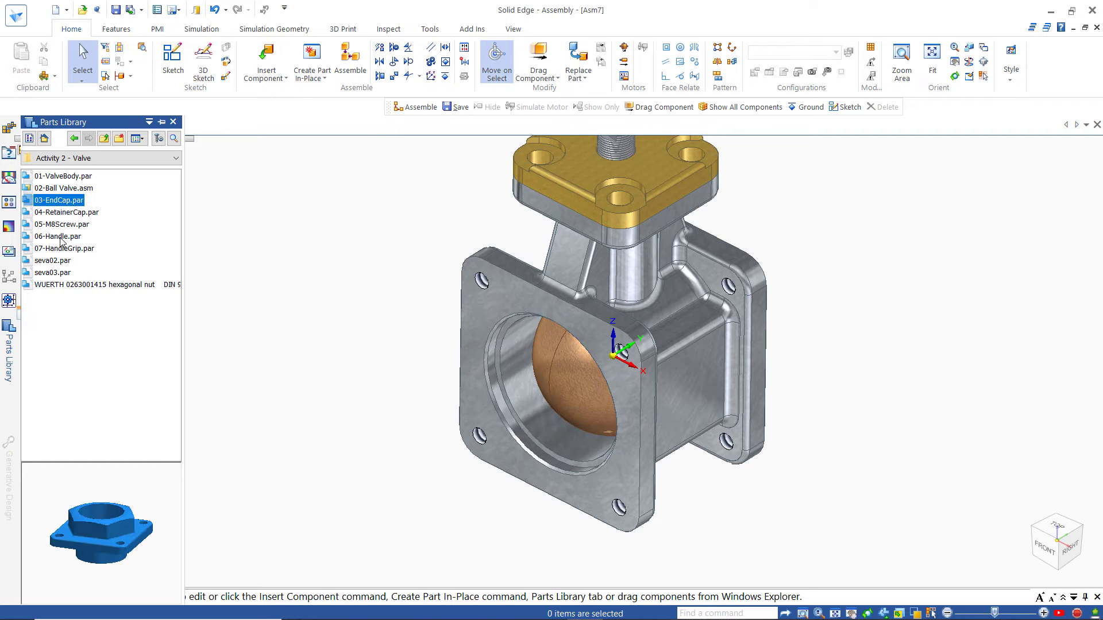
{"action": "middle_click_drag", "start_coordinate": [128, 489], "coordinate": [101, 530]}
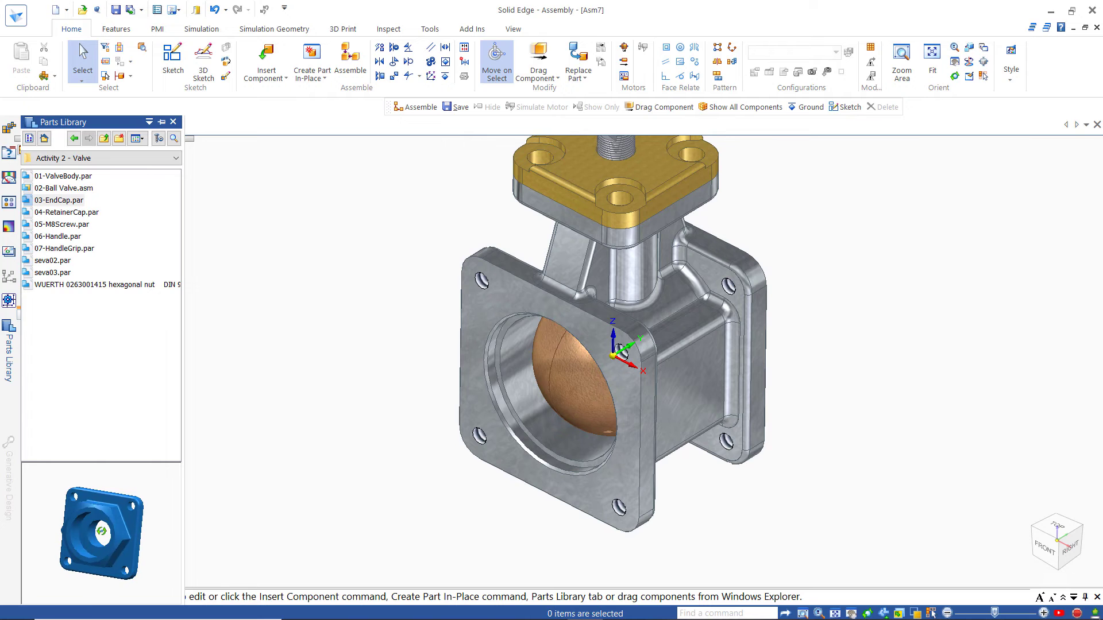
{"action": "left_click_drag", "start_coordinate": [91, 504], "coordinate": [116, 580]}
{"action": "middle_click_drag", "start_coordinate": [116, 553], "coordinate": [140, 555]}
{"action": "mouse_move", "coordinate": [107, 517]}
{"action": "middle_mouse_down"}
{"action": "mouse_move", "coordinate": [99, 489]}
{"action": "mouse_move", "coordinate": [104, 524]}
{"action": "mouse_move", "coordinate": [118, 494]}
{"action": "mouse_move", "coordinate": [124, 503]}
{"action": "mouse_move", "coordinate": [114, 504]}
{"action": "middle_mouse_up"}
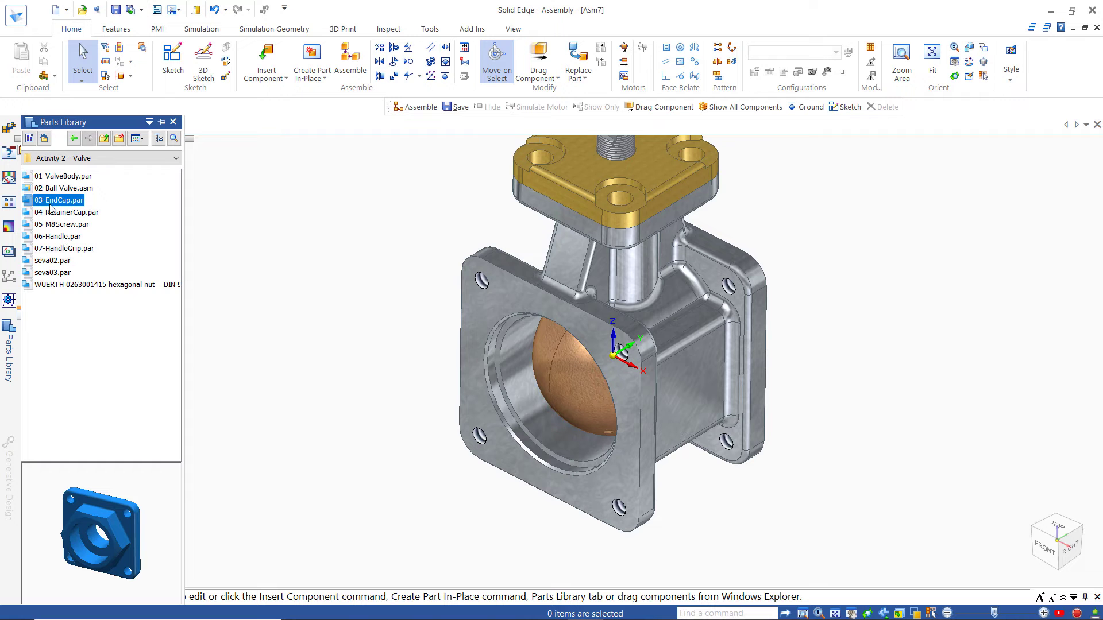
{"action": "left_click_drag", "start_coordinate": [64, 213], "coordinate": [328, 542]}
Mate the EndCap's inner flange face with the valve body's front flange face at 0.00 mm offset.
{"action": "middle_click_drag", "start_coordinate": [377, 310], "coordinate": [343, 410]}
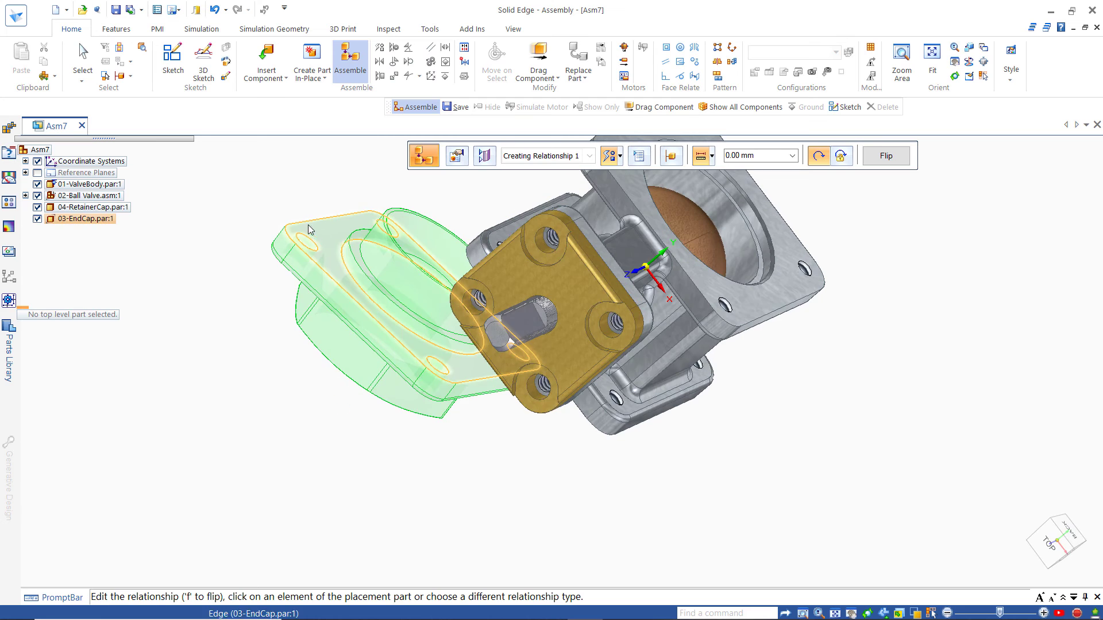
{"action": "left_click", "coordinate": [335, 244]}
{"action": "middle_click_drag", "start_coordinate": [271, 469], "coordinate": [284, 455]}
{"action": "middle_click_drag", "start_coordinate": [312, 371], "coordinate": [325, 343]}
{"action": "left_click", "coordinate": [487, 311]}
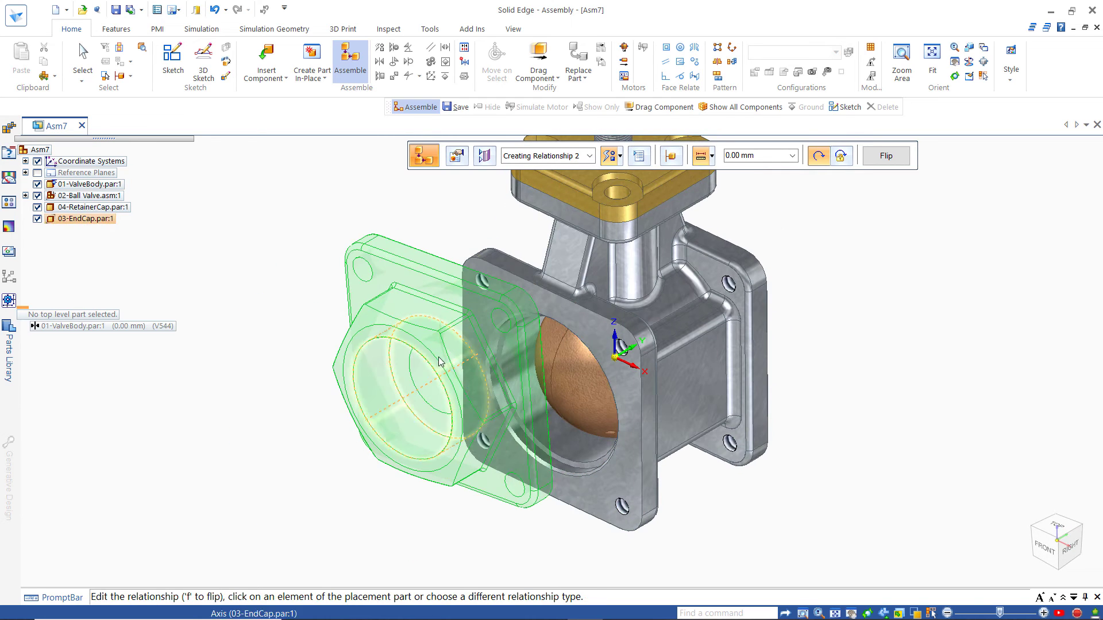
Axially align the EndCap's upper-right and lower-right corner holes with the matching holes in the valve body's front flange.
{"action": "left_click", "coordinate": [502, 320]}
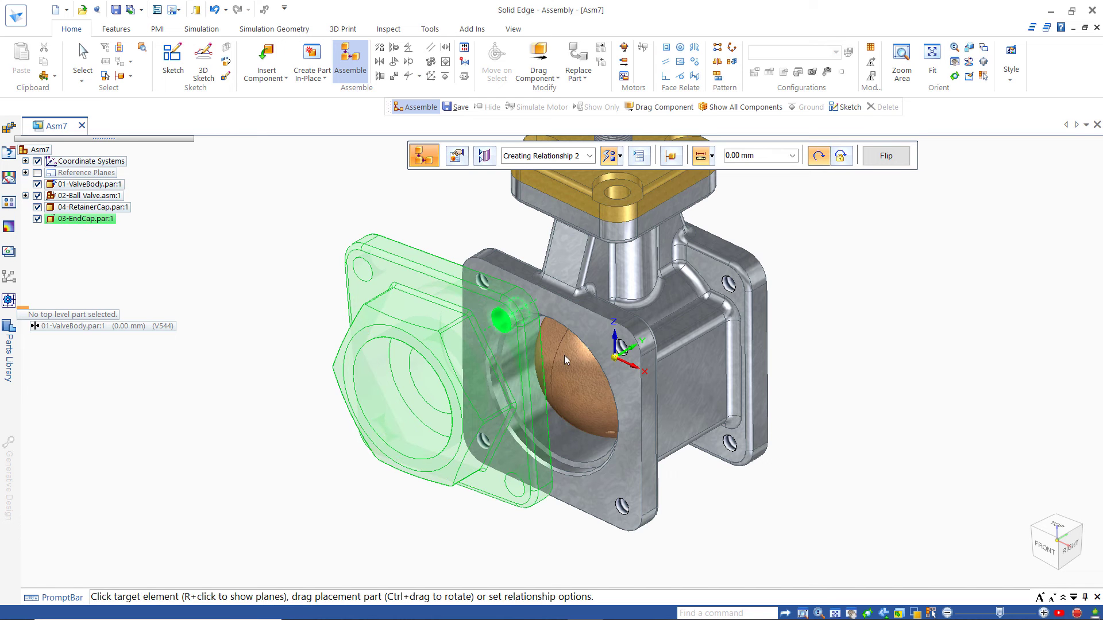
{"action": "left_click", "coordinate": [623, 345]}
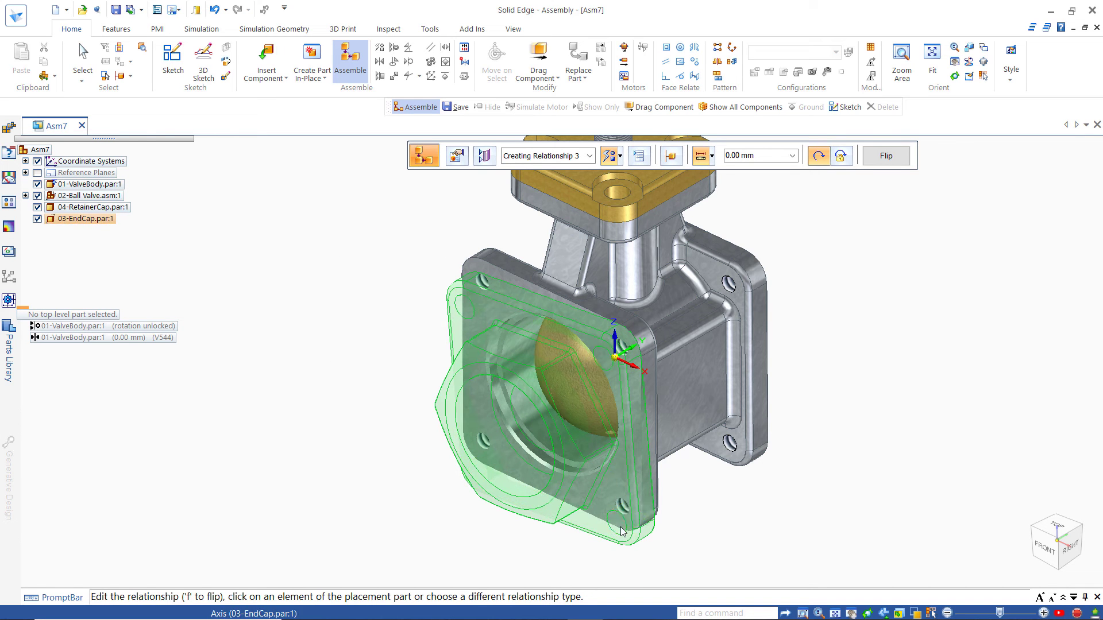
{"action": "left_click", "coordinate": [622, 526]}
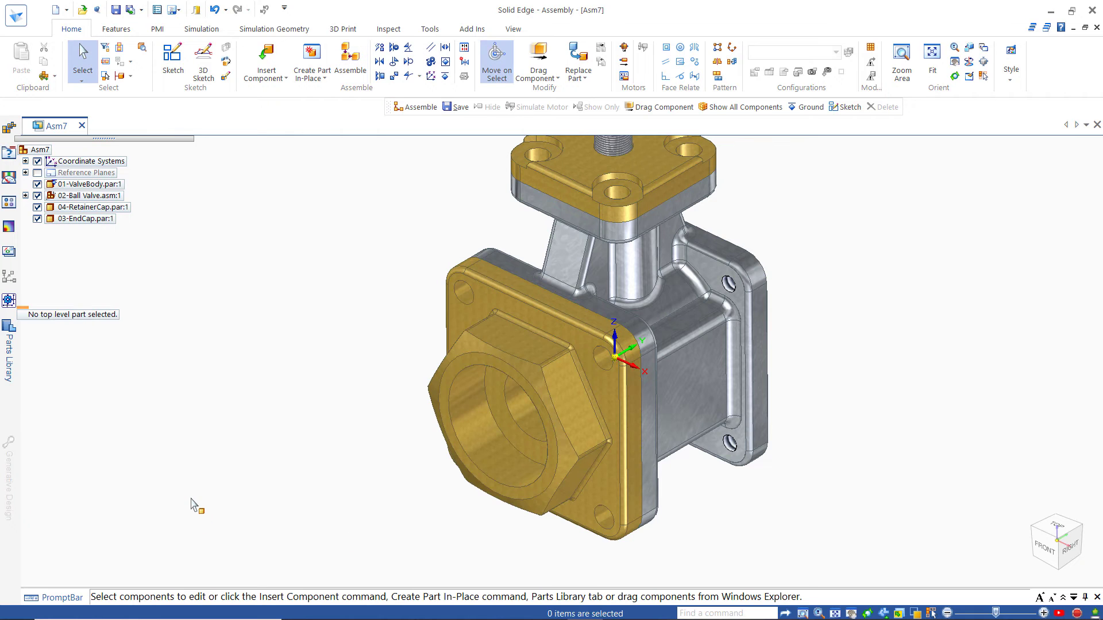
{"action": "right_click", "coordinate": [204, 471]}
{"action": "left_click", "coordinate": [330, 546]}
{"action": "middle_click_drag", "start_coordinate": [415, 545], "coordinate": [347, 548], "text": "shift"}
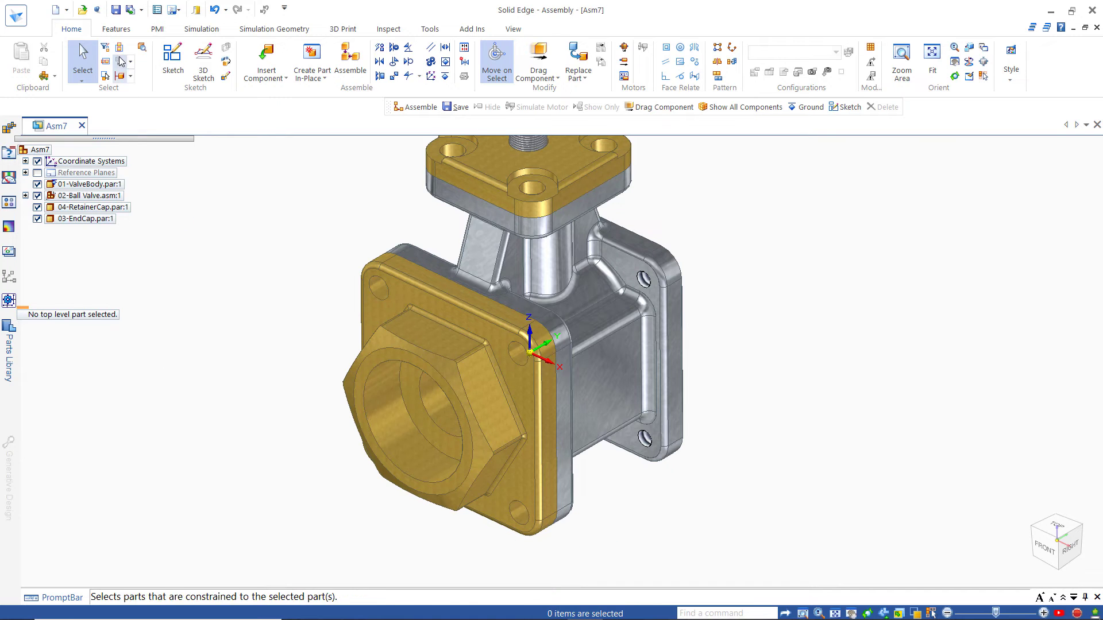
Save the assembly as Valve Assembly in the Activity 2 - Valve folder.
{"action": "left_click", "coordinate": [116, 11]}
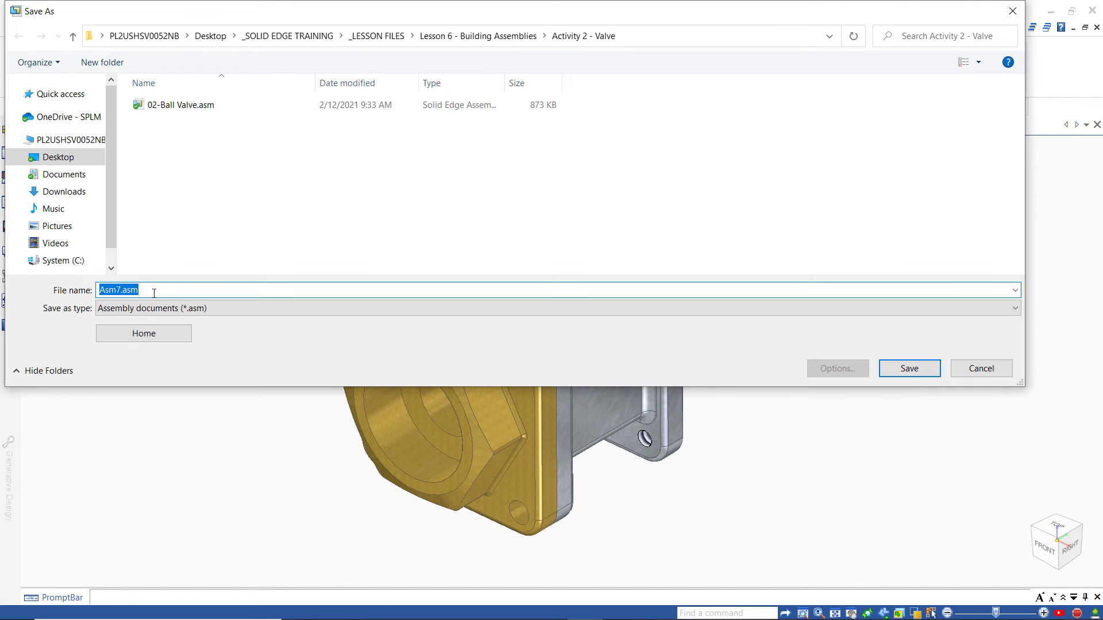
{"action": "type", "text": "Valve Assembly"}
{"action": "left_click", "coordinate": [898, 370]}
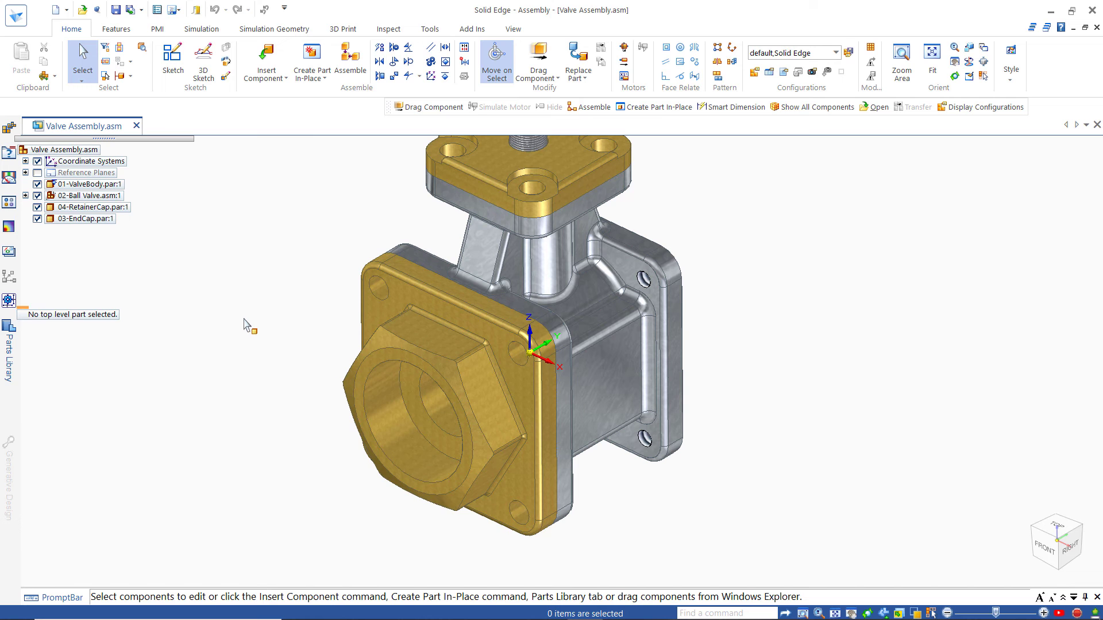
Capture the fit of 03-EndCap.par:1, learning its mate and both axial align relationships and saving them in the part file.
{"action": "left_click", "coordinate": [98, 220]}
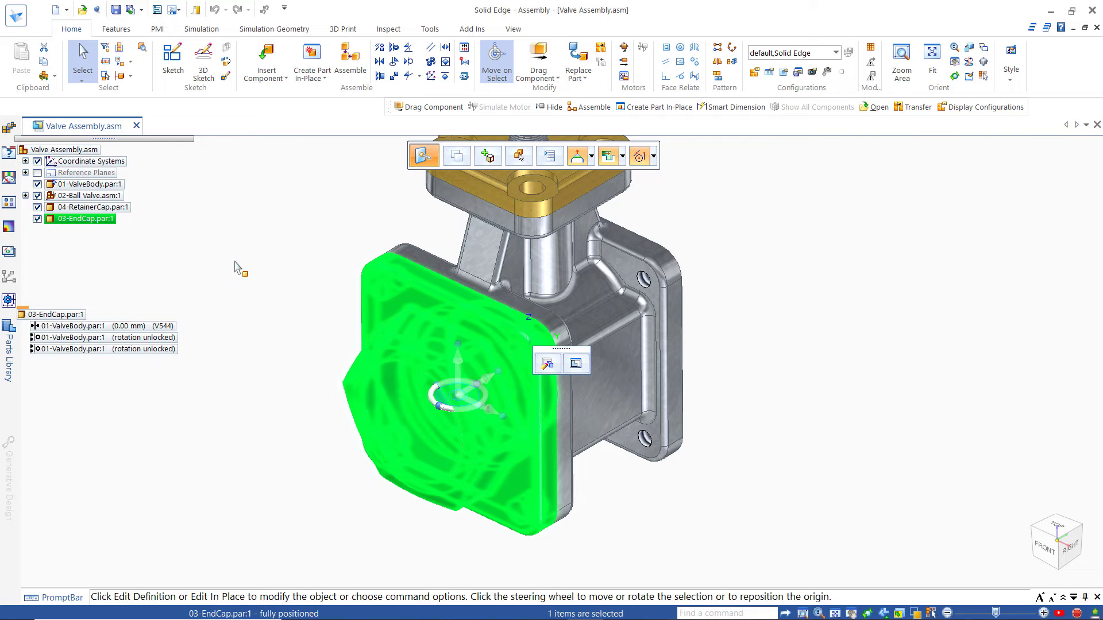
{"action": "left_click", "coordinate": [465, 80]}
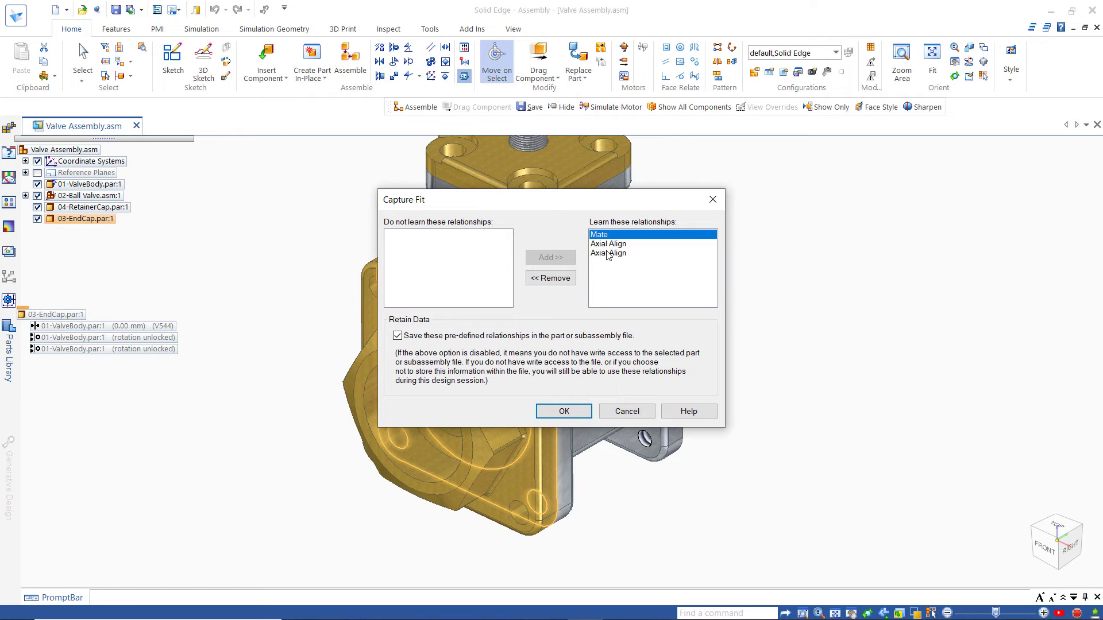
{"action": "left_click", "coordinate": [564, 412]}
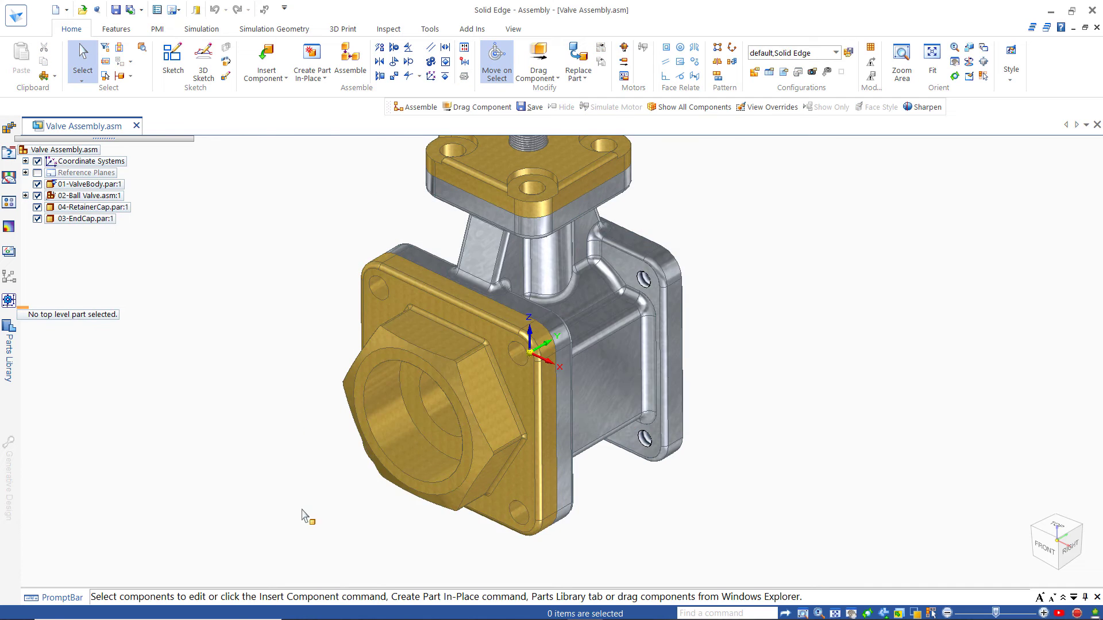
Place a second 03-EndCap.par in the assembly near the valve body's open rear flange.
{"action": "middle_click_drag", "start_coordinate": [728, 565], "coordinate": [177, 460]}
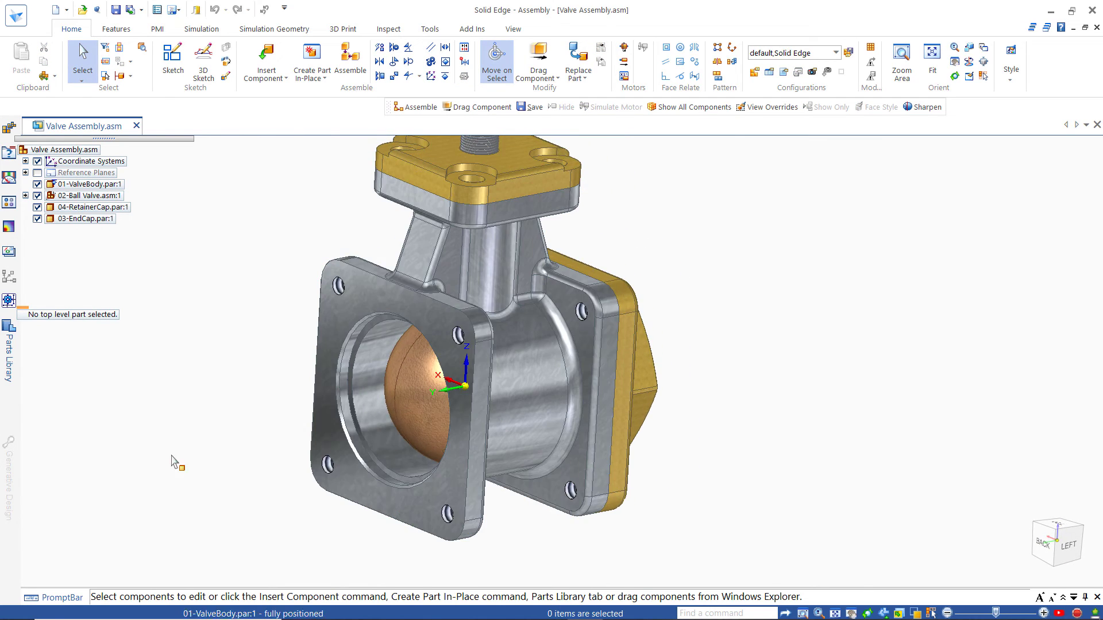
{"action": "left_click", "coordinate": [9, 345]}
{"action": "left_click_drag", "start_coordinate": [116, 568], "coordinate": [98, 506]}
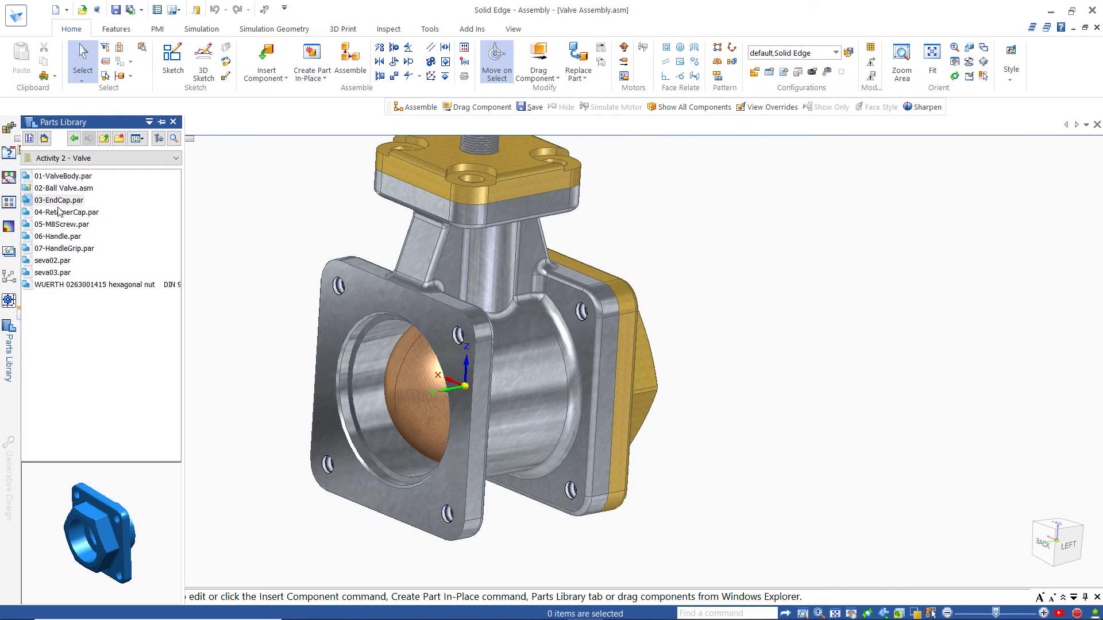
{"action": "left_click_drag", "start_coordinate": [60, 202], "coordinate": [287, 236]}
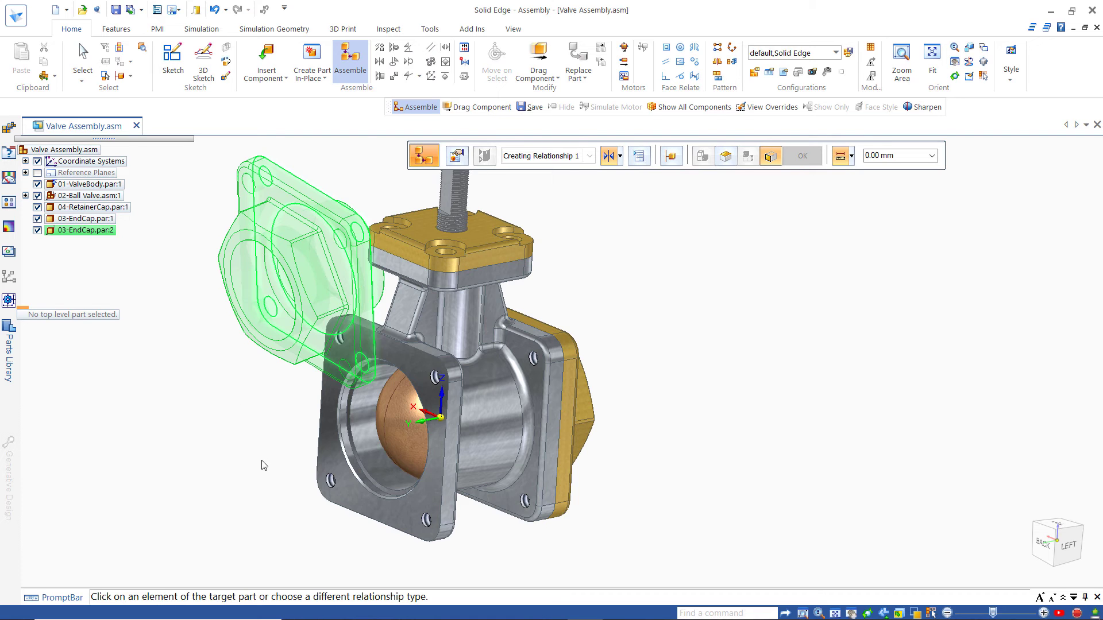
Position the second EndCap with its captured relationships, picking the rear flange face and the two corner holes nearest the body's other end cap.
{"action": "middle_click_drag", "start_coordinate": [280, 454], "coordinate": [229, 473]}
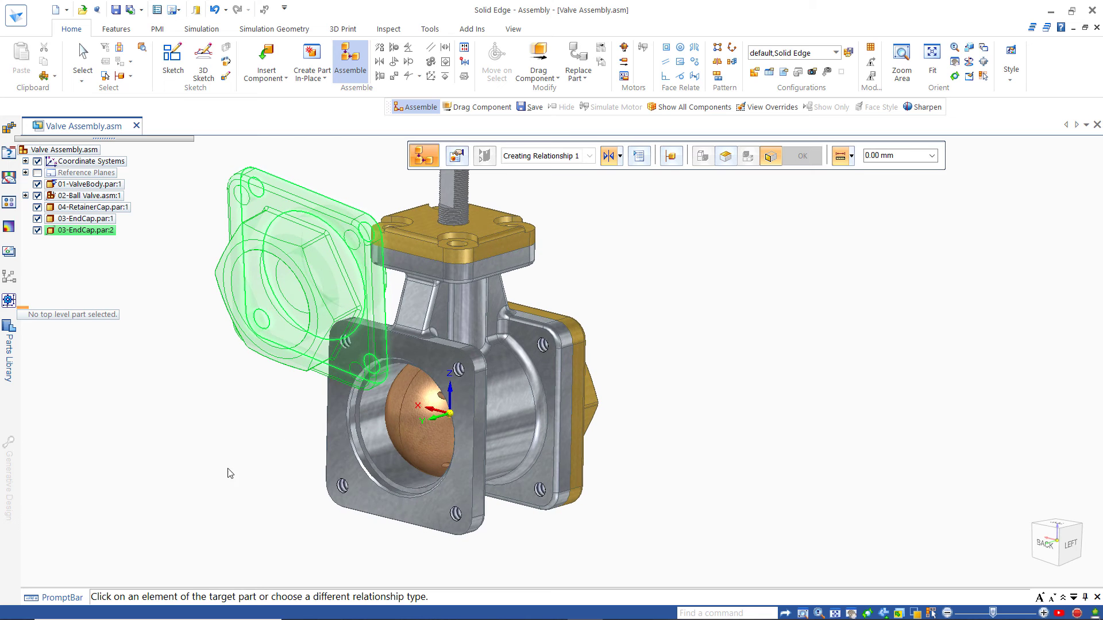
{"action": "left_click", "coordinate": [342, 467]}
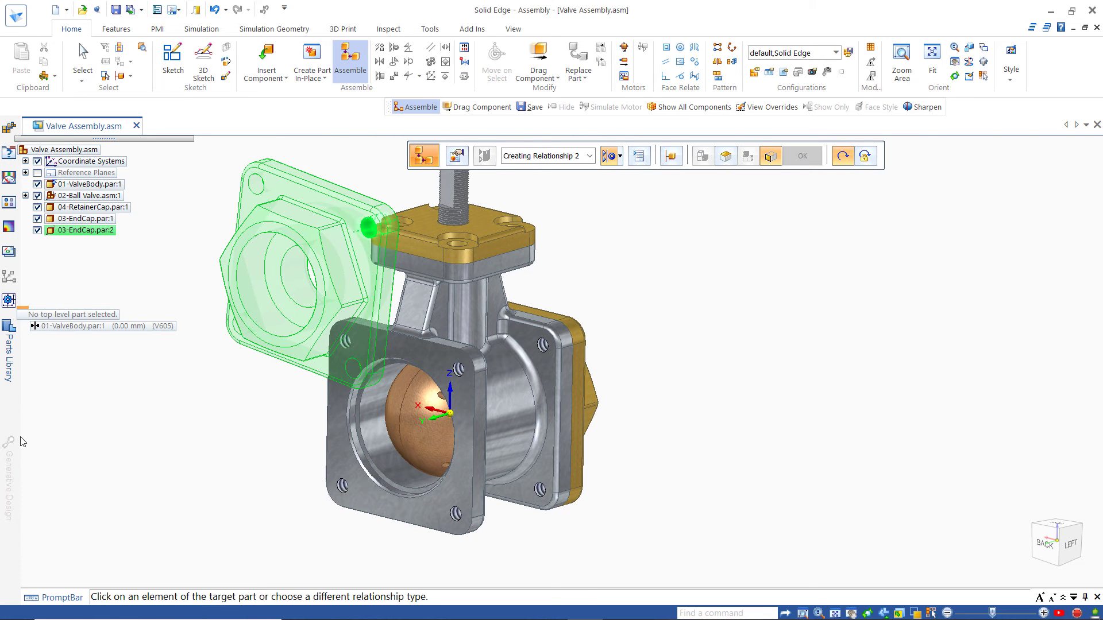
{"action": "left_click", "coordinate": [460, 371]}
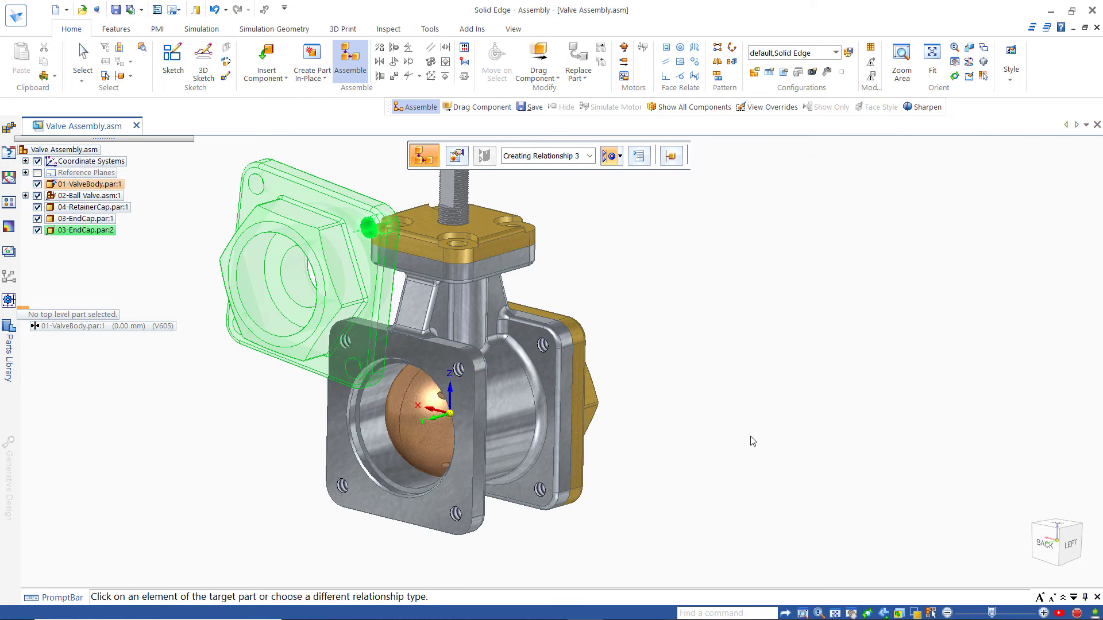
{"action": "left_click", "coordinate": [458, 515]}
{"action": "key", "text": "Escape"}
{"action": "right_click", "coordinate": [738, 520]}
{"action": "left_click", "coordinate": [578, 514]}
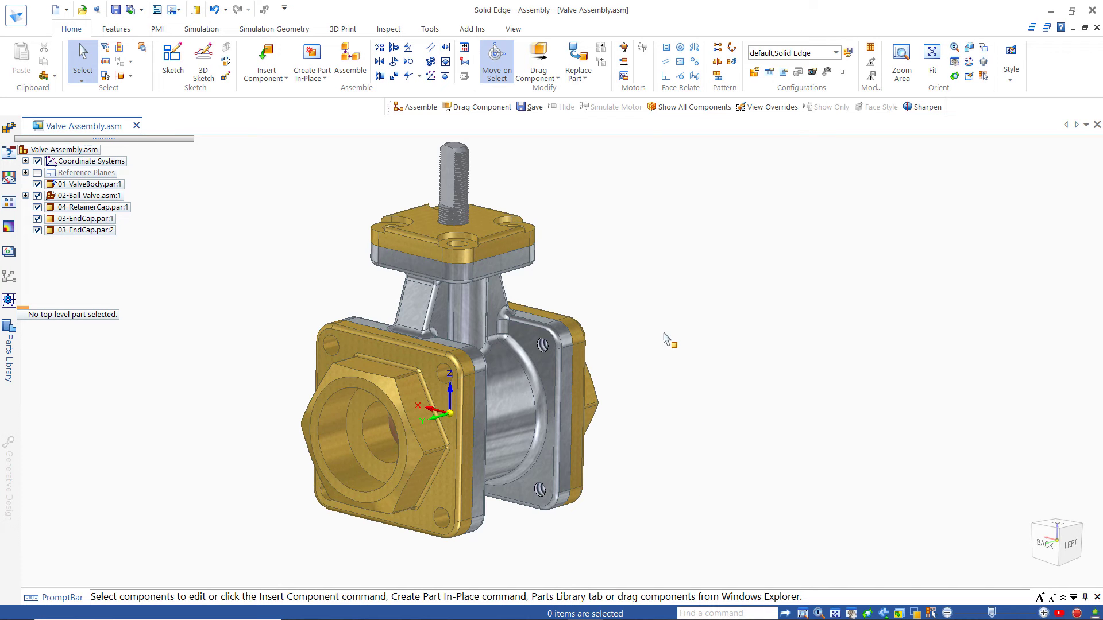
Preview 05-M8Screw.par and place it in the assembly beside the retainer cap.
{"action": "middle_click_drag", "start_coordinate": [623, 273], "coordinate": [619, 309]}
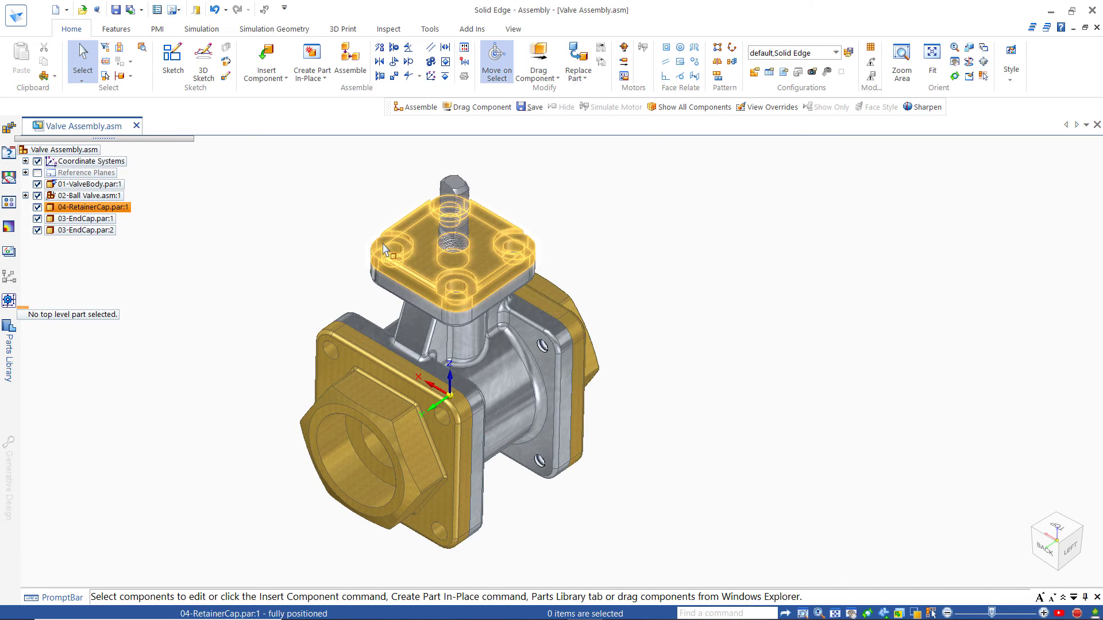
{"action": "scroll", "coordinate": [383, 188], "scroll_direction": "up", "scroll_amount": 5}
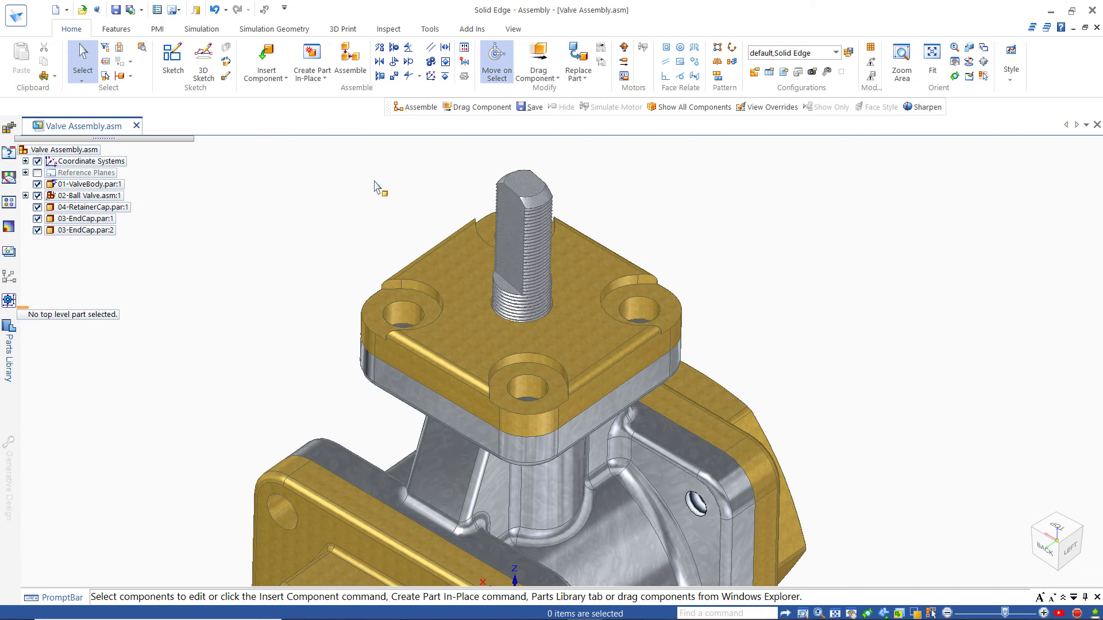
{"action": "scroll", "coordinate": [382, 188], "scroll_direction": "up", "scroll_amount": 2}
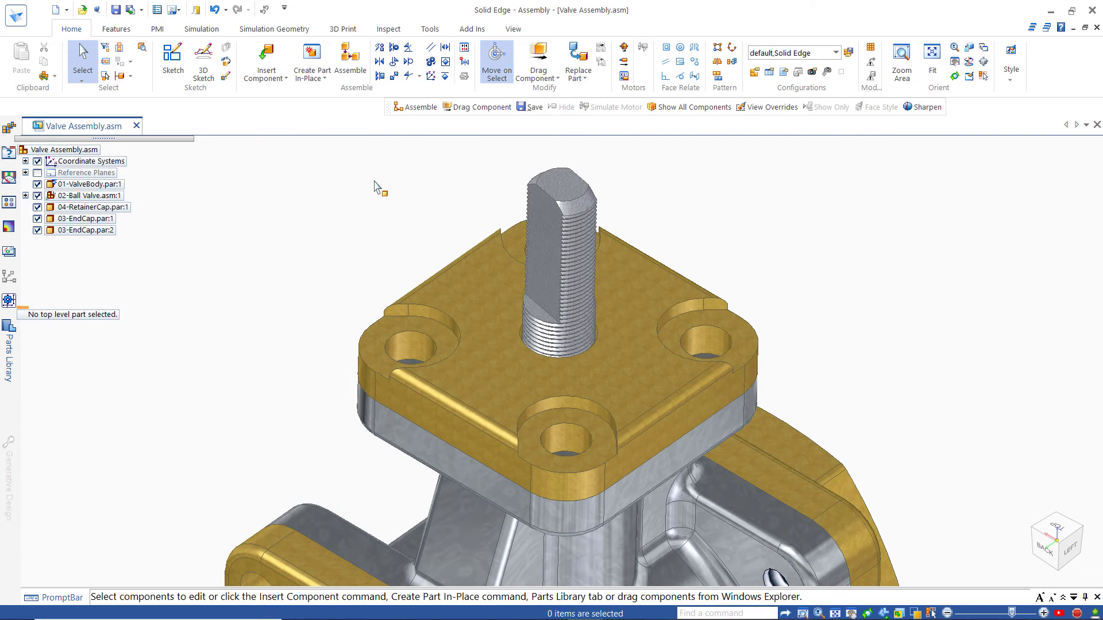
{"action": "left_click", "coordinate": [8, 348]}
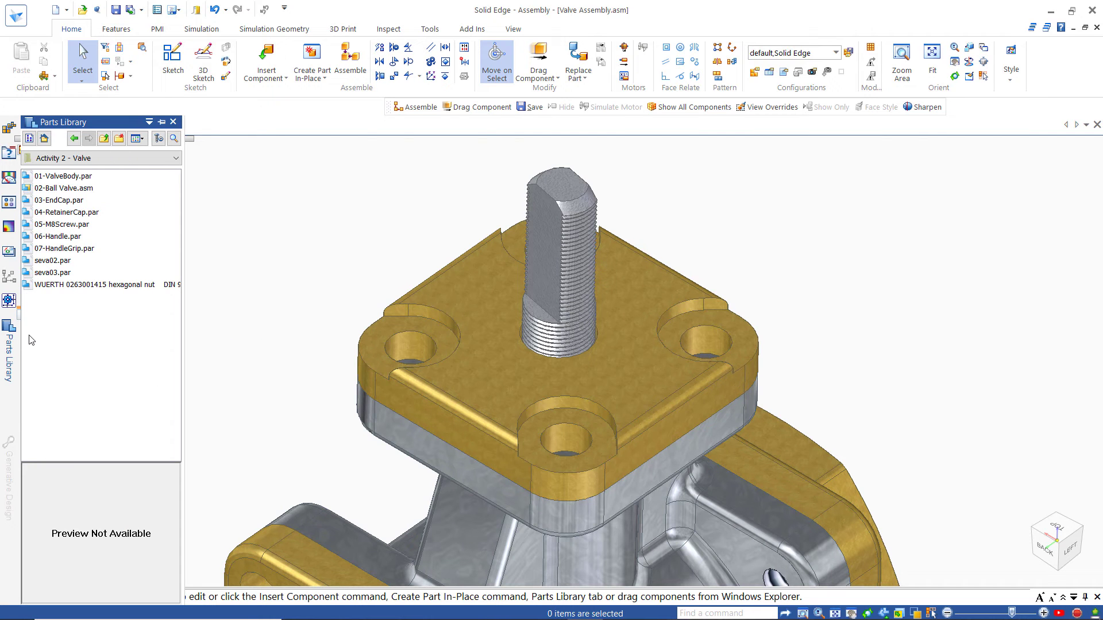
{"action": "left_click", "coordinate": [60, 226]}
{"action": "left_click_drag", "start_coordinate": [73, 480], "coordinate": [75, 510]}
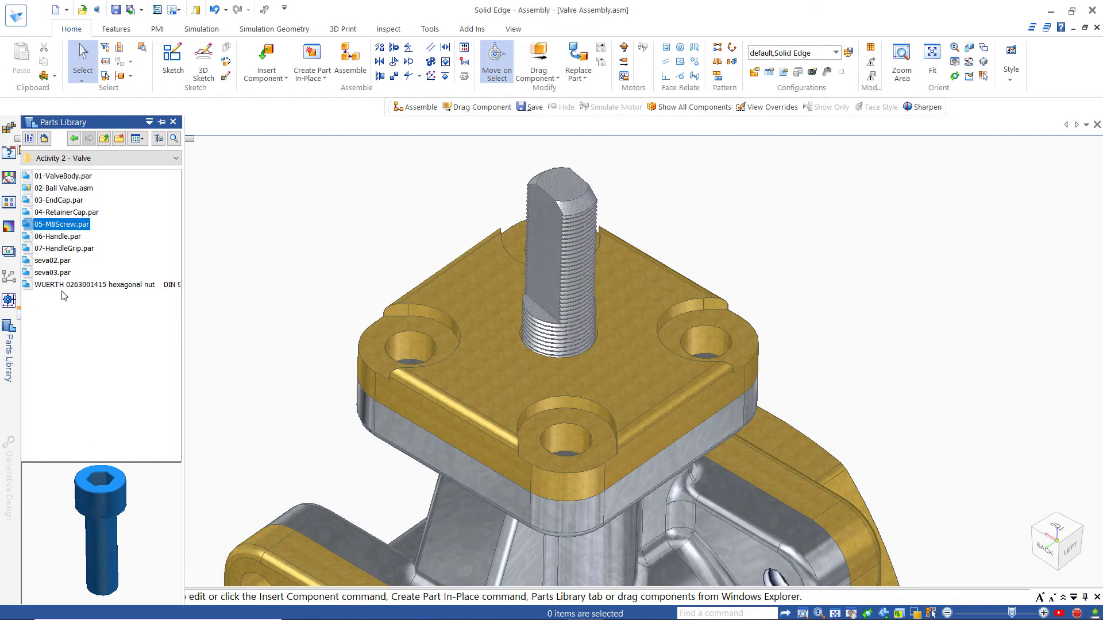
{"action": "left_click_drag", "start_coordinate": [45, 229], "coordinate": [253, 325]}
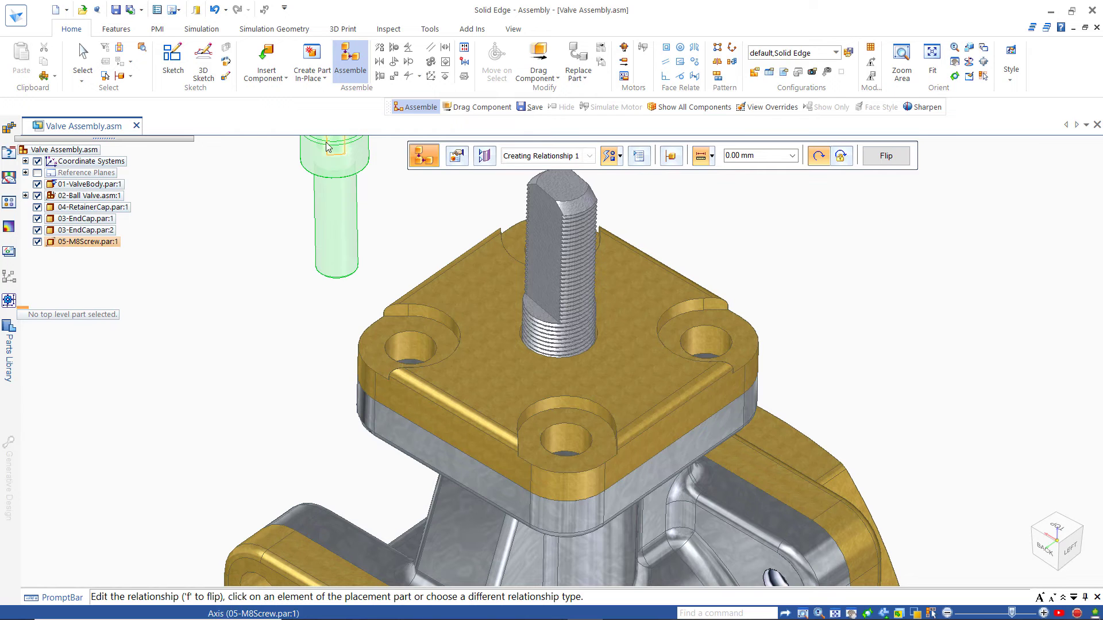
Seat the M8 screw in the retainer cap's left corner hole by matching the head's lower circular edge to the counterbore's circular edge.
{"action": "right_click", "coordinate": [310, 174]}
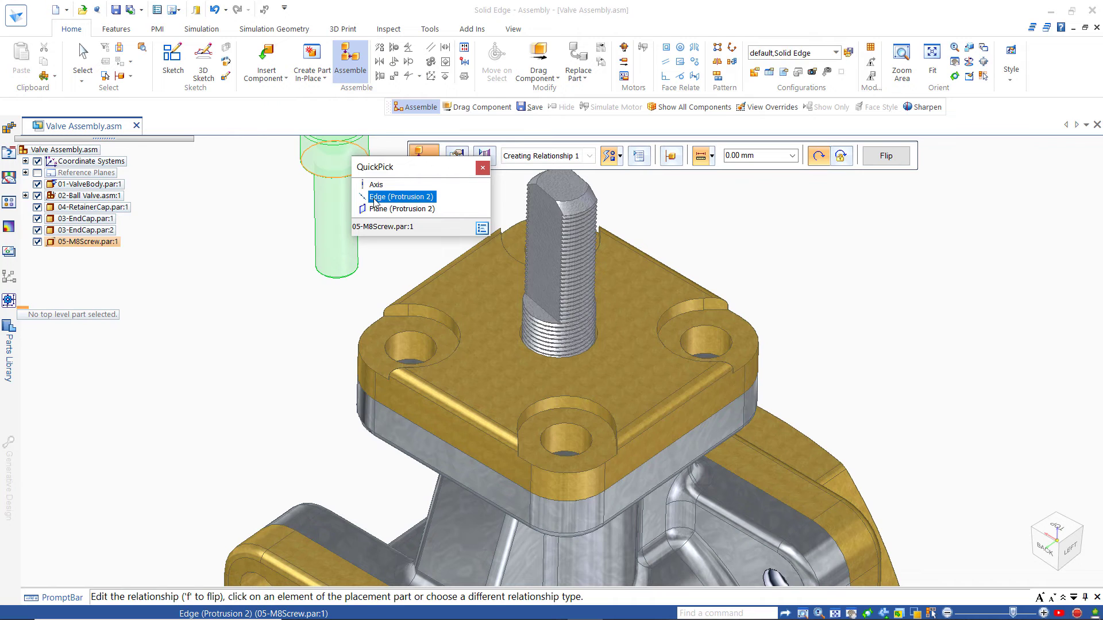
{"action": "left_click", "coordinate": [373, 198]}
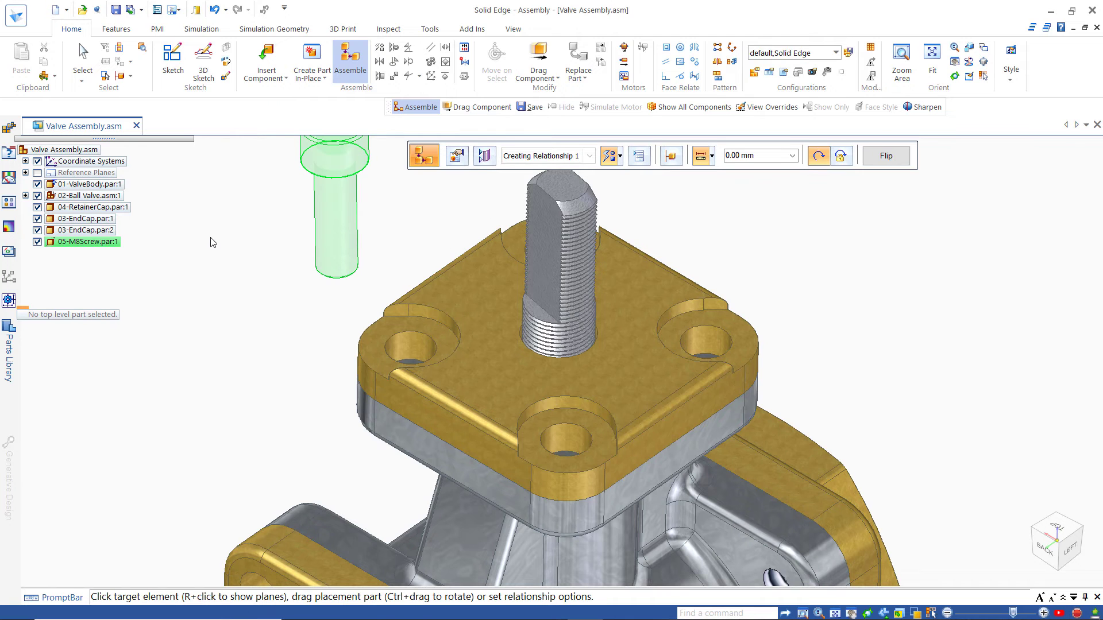
{"action": "left_click", "coordinate": [405, 329]}
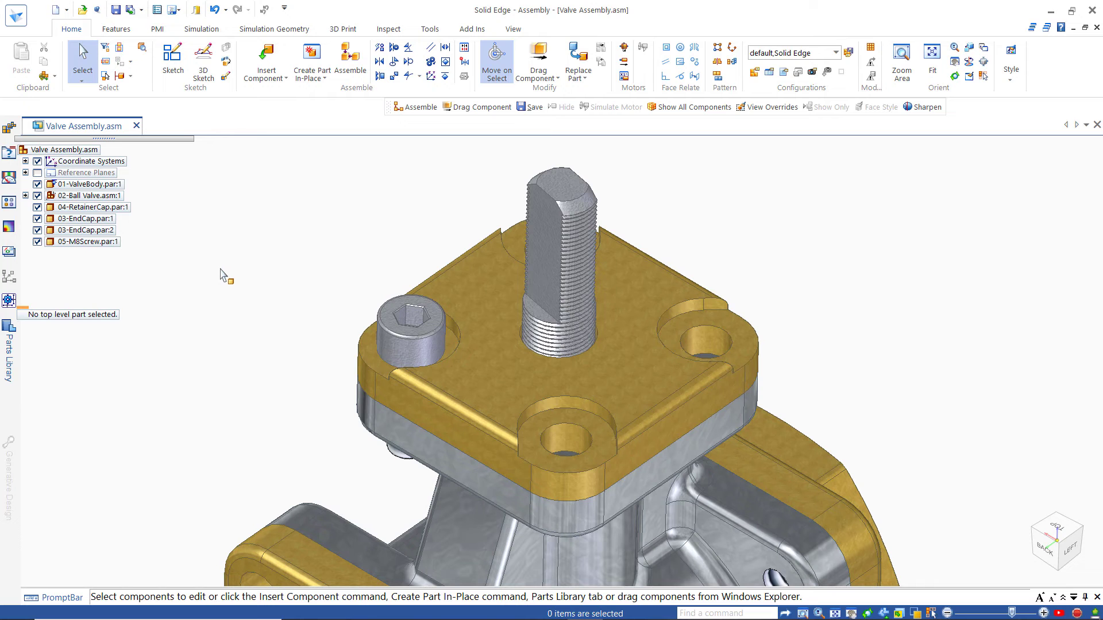
Examine the mate and axial align relationships that tie the M8 screw to the retainer cap.
{"action": "left_click", "coordinate": [88, 244]}
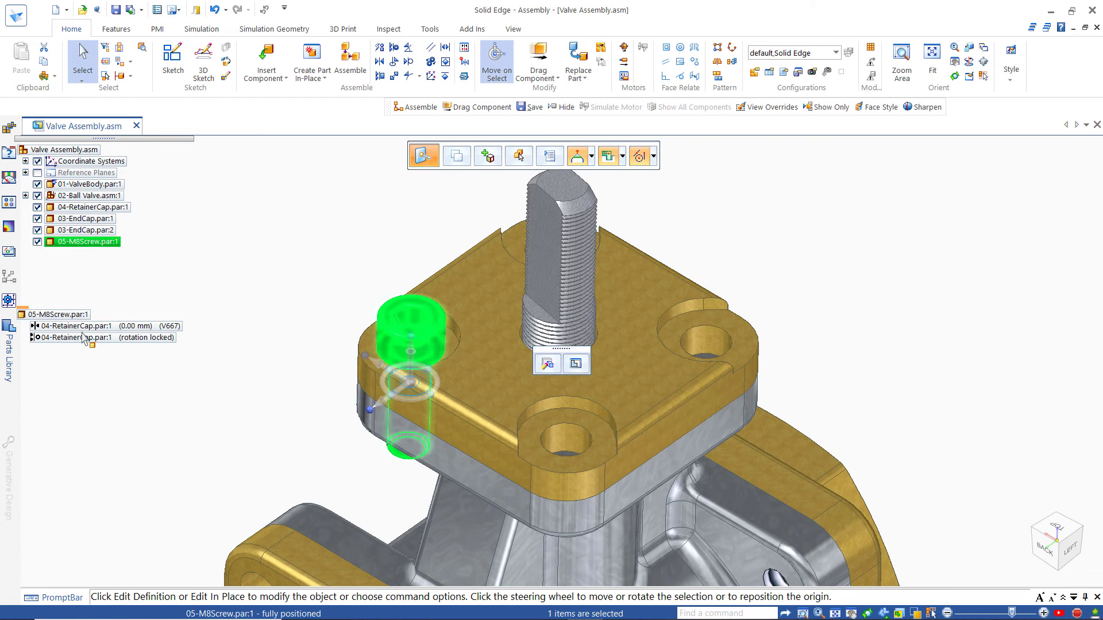
{"action": "left_click", "coordinate": [51, 326]}
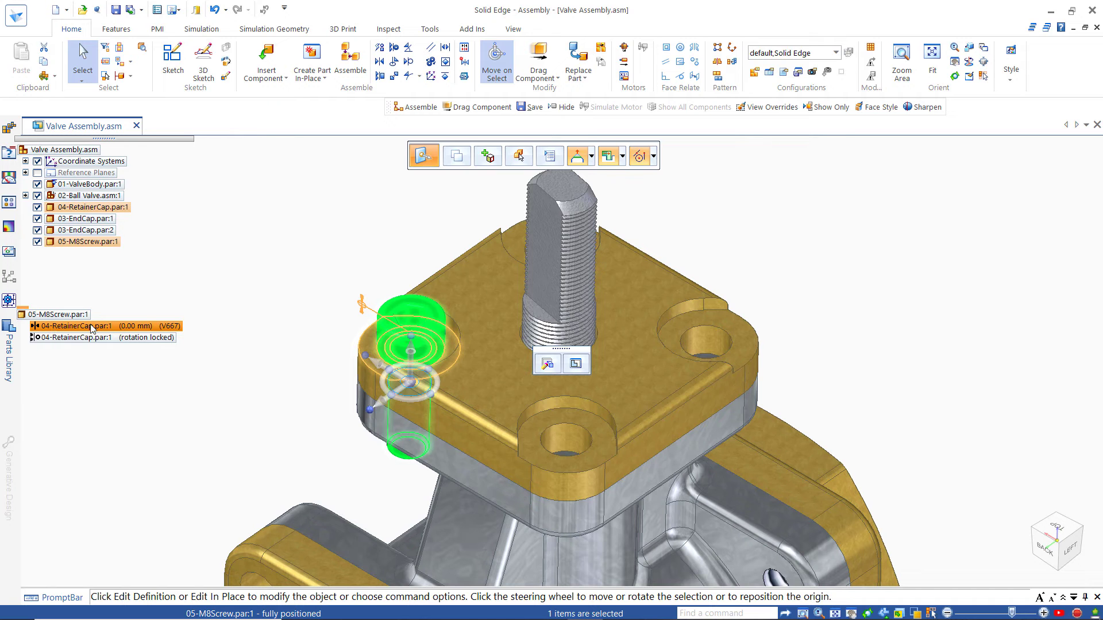
{"action": "left_click", "coordinate": [52, 339]}
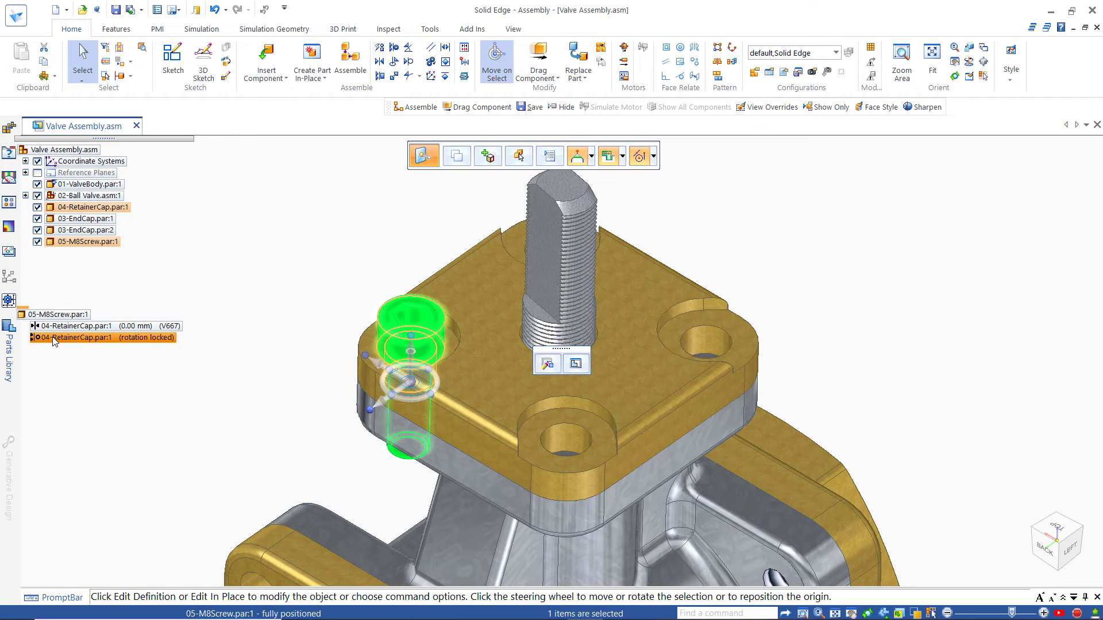
{"action": "left_click", "coordinate": [299, 263]}
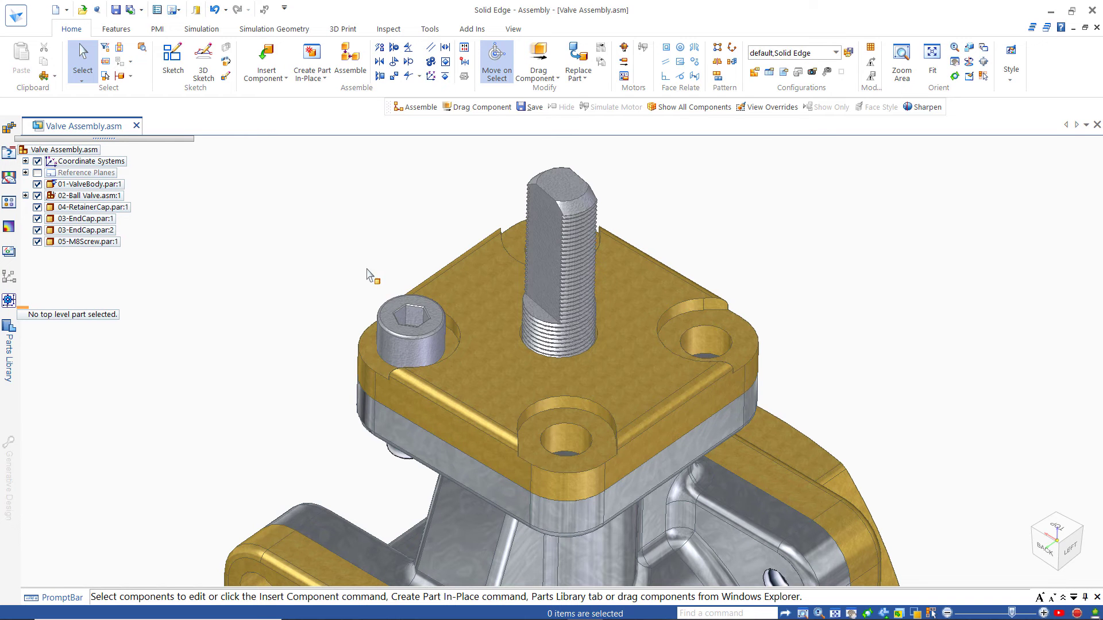
Pattern the M8 screw along the retainer cap's hole pattern, using the hole holding the screw as the reference feature.
{"action": "left_click", "coordinate": [405, 328]}
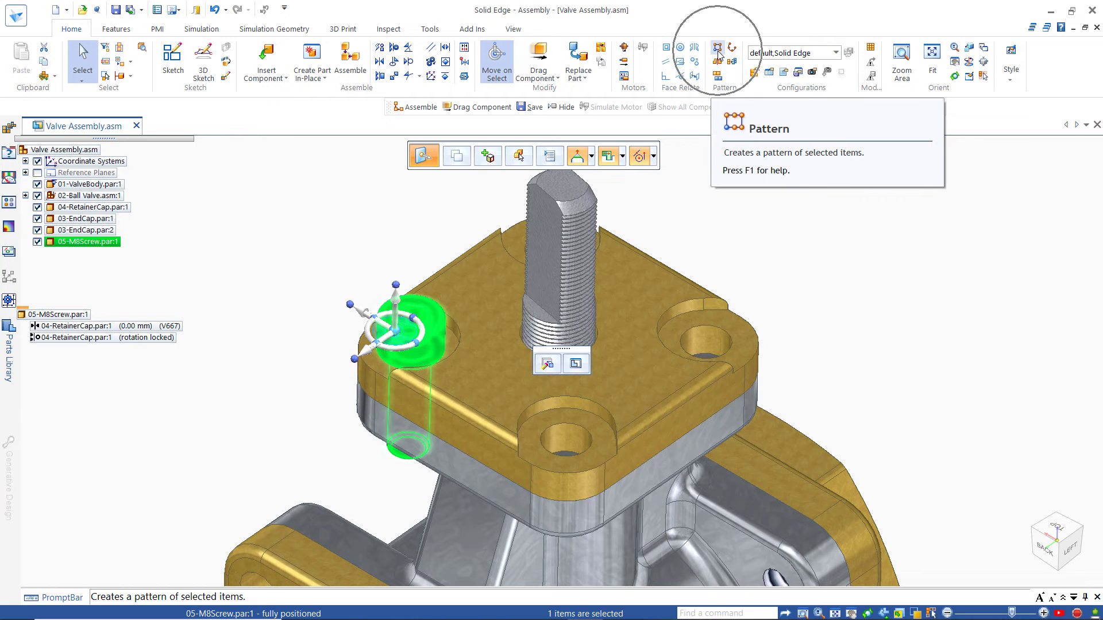
{"action": "left_click", "coordinate": [718, 50]}
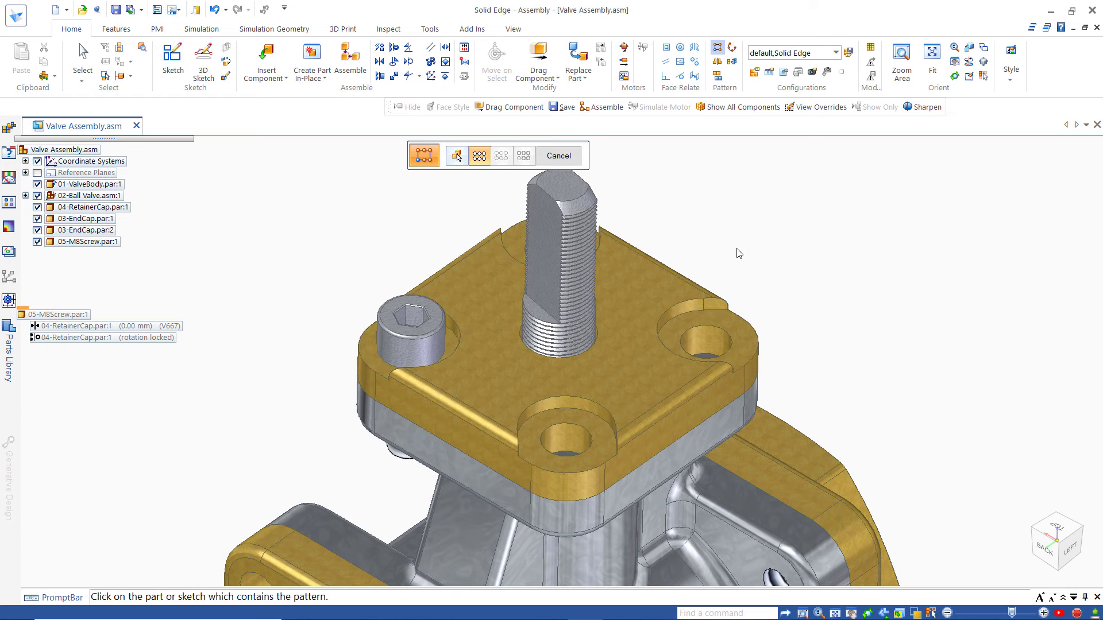
{"action": "left_click", "coordinate": [653, 296]}
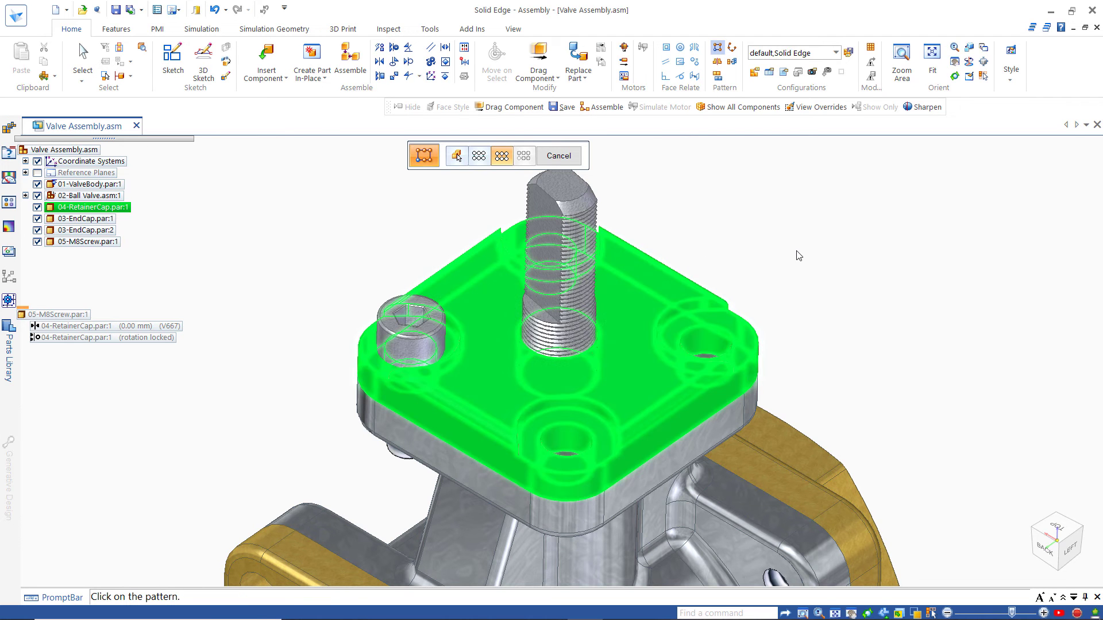
{"action": "left_click", "coordinate": [706, 346]}
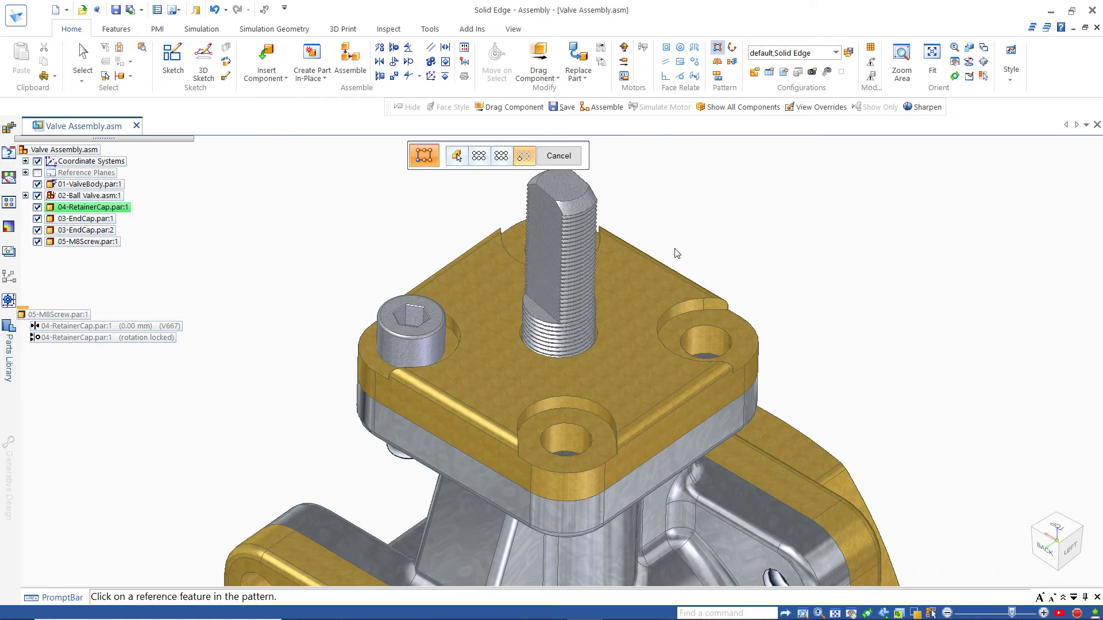
{"action": "left_click", "coordinate": [401, 355]}
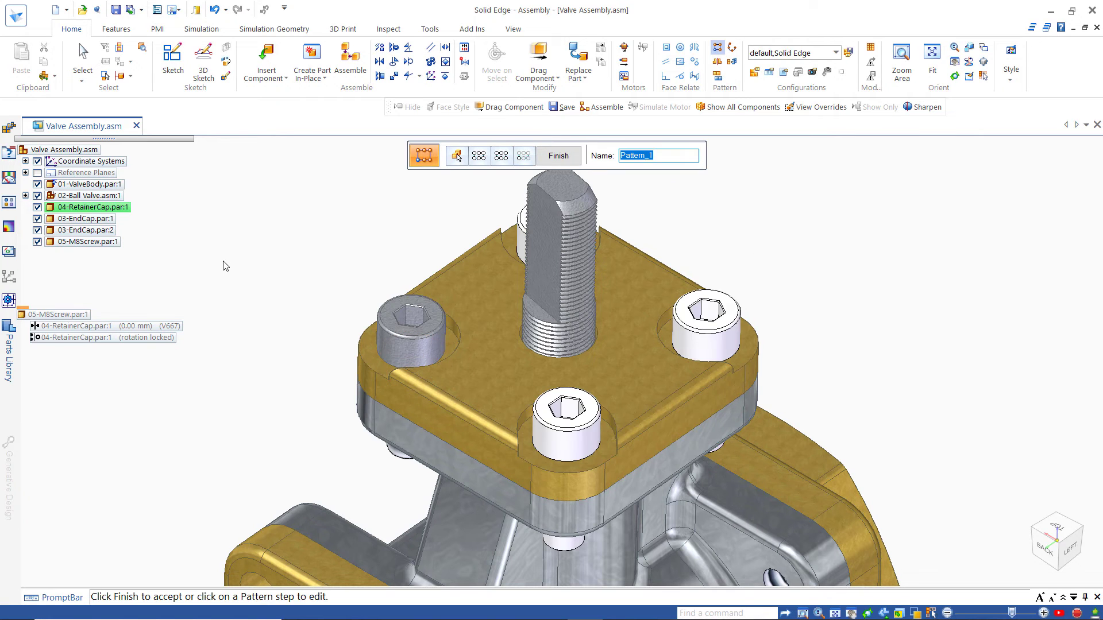
{"action": "left_click", "coordinate": [572, 158]}
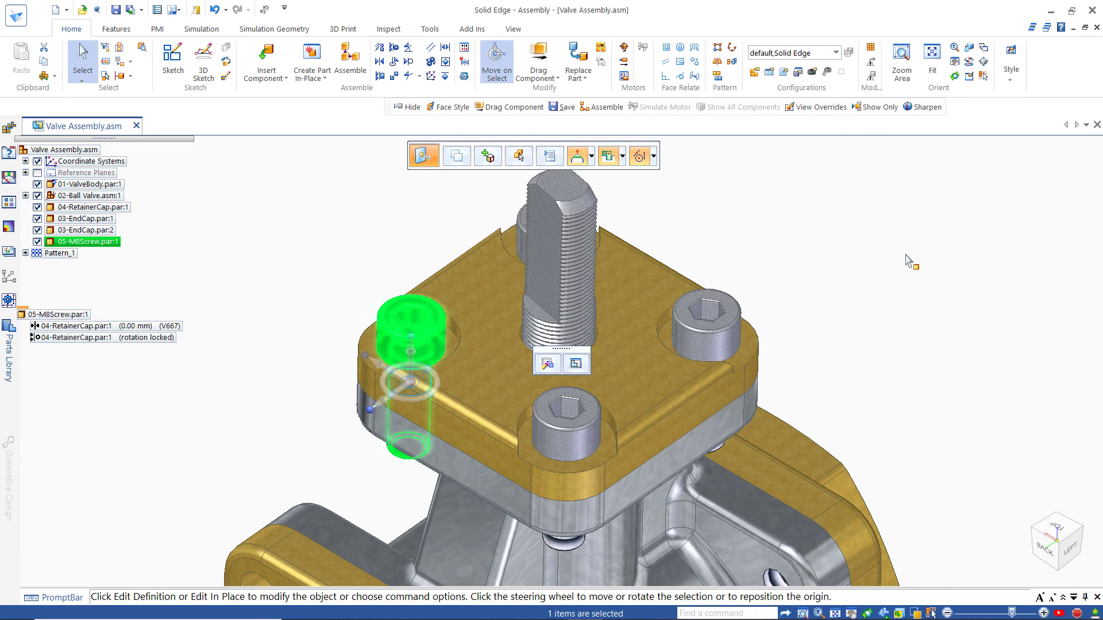
Place another 05-M8Screw.par in the assembly beside the 03-EndCap.par:2 end cap.
{"action": "key", "text": "Escape"}
{"action": "scroll", "coordinate": [851, 257], "scroll_direction": "down", "scroll_amount": 3}
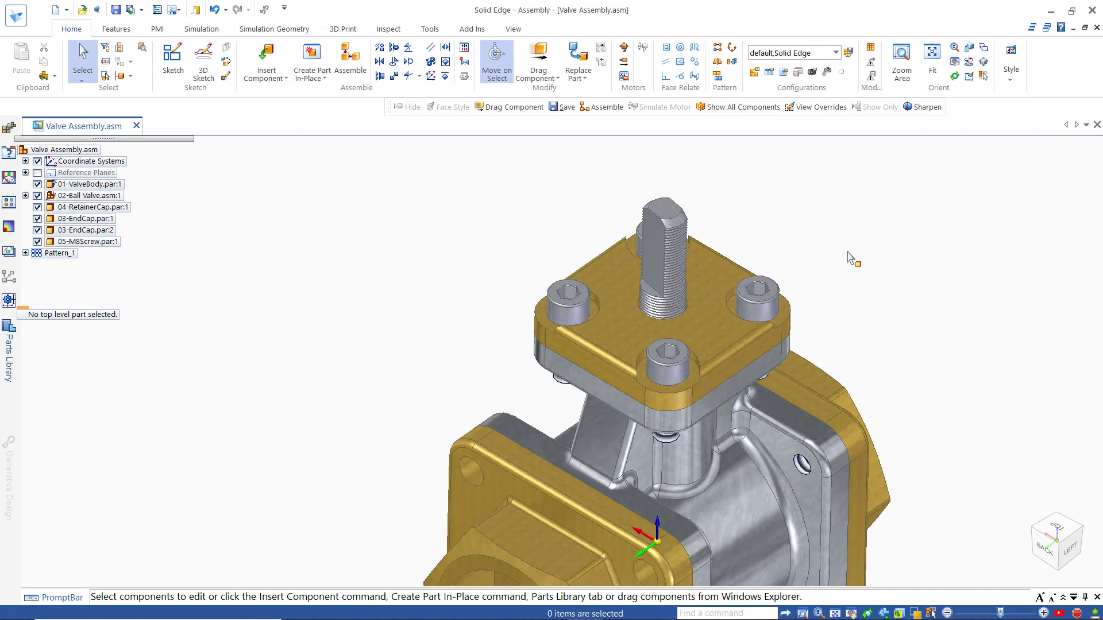
{"action": "middle_click_drag", "start_coordinate": [913, 497], "coordinate": [751, 356], "text": "shift"}
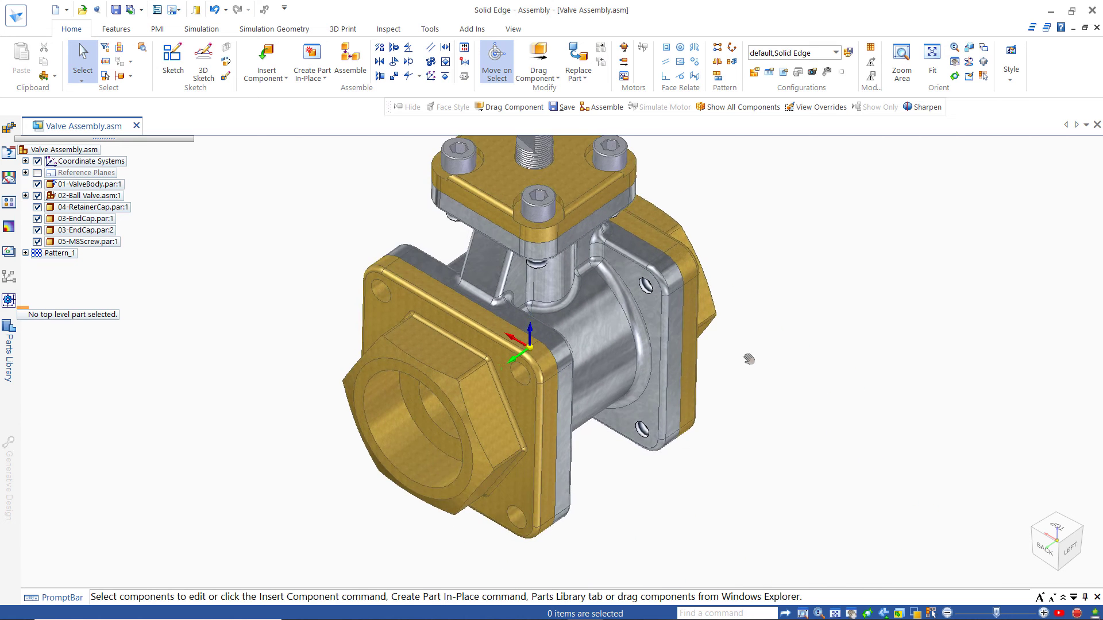
{"action": "scroll", "coordinate": [758, 364], "scroll_direction": "up", "scroll_amount": 4}
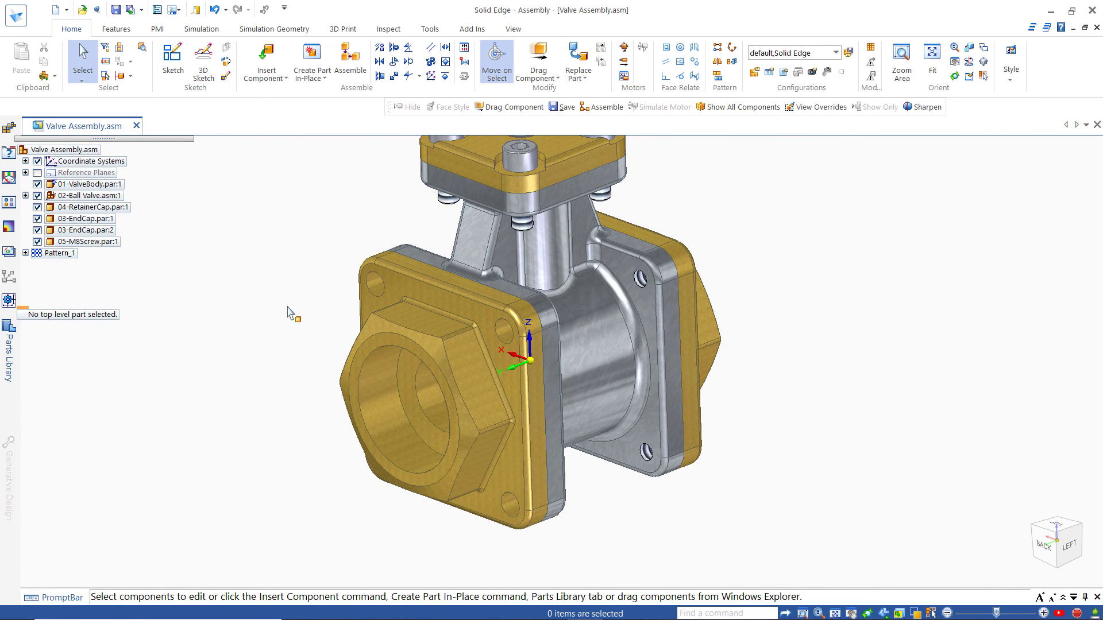
{"action": "middle_click_drag", "start_coordinate": [286, 320], "coordinate": [275, 371], "text": "shift"}
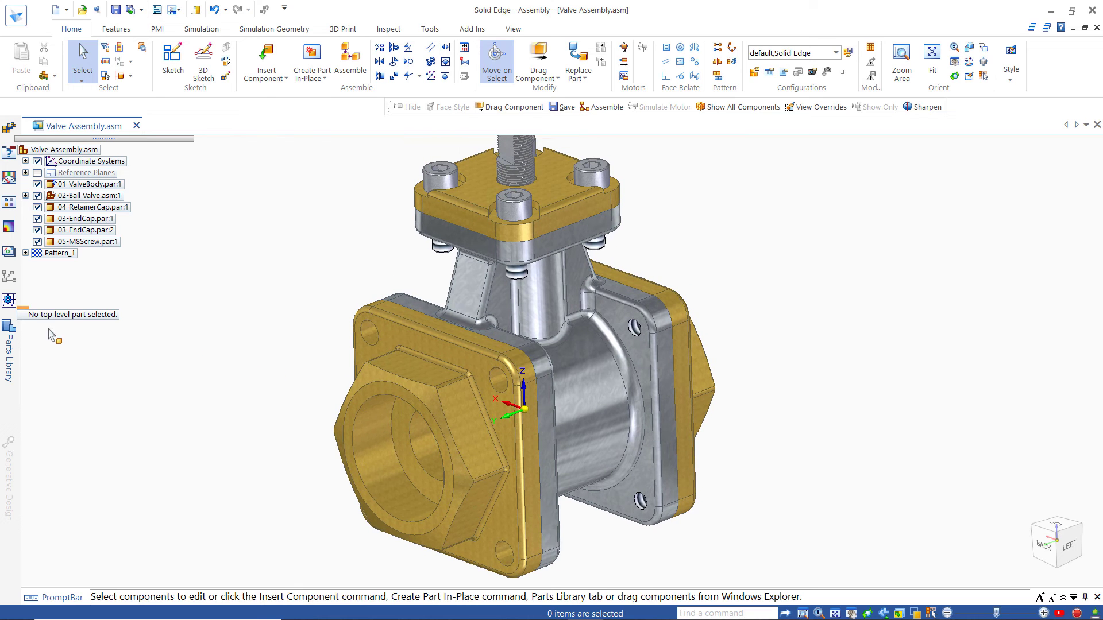
{"action": "left_click", "coordinate": [8, 336]}
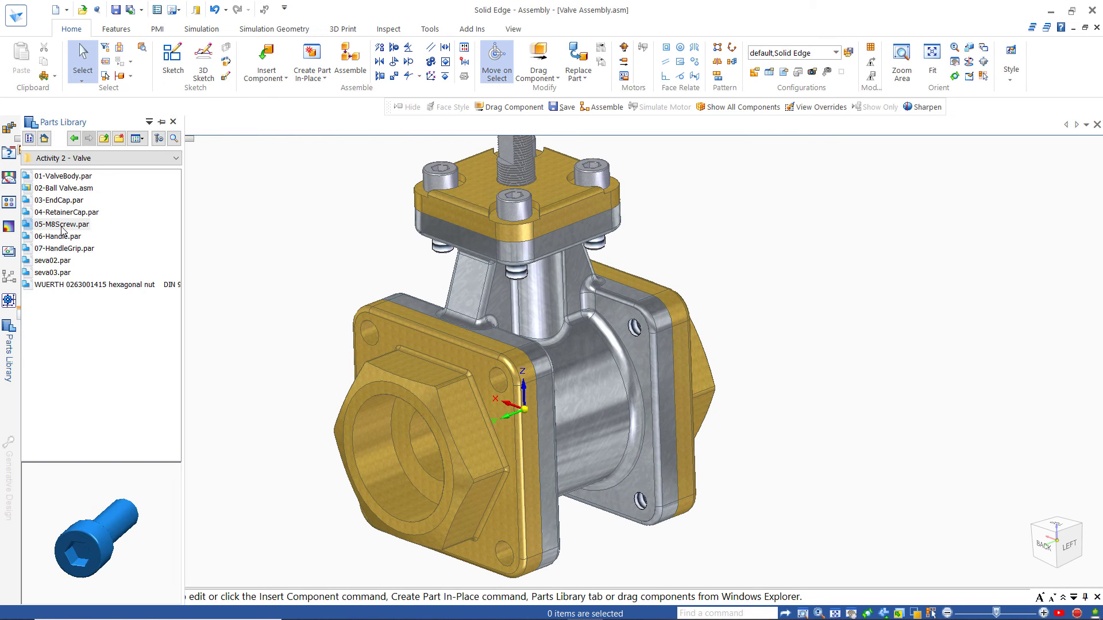
{"action": "left_click_drag", "start_coordinate": [64, 229], "coordinate": [281, 223]}
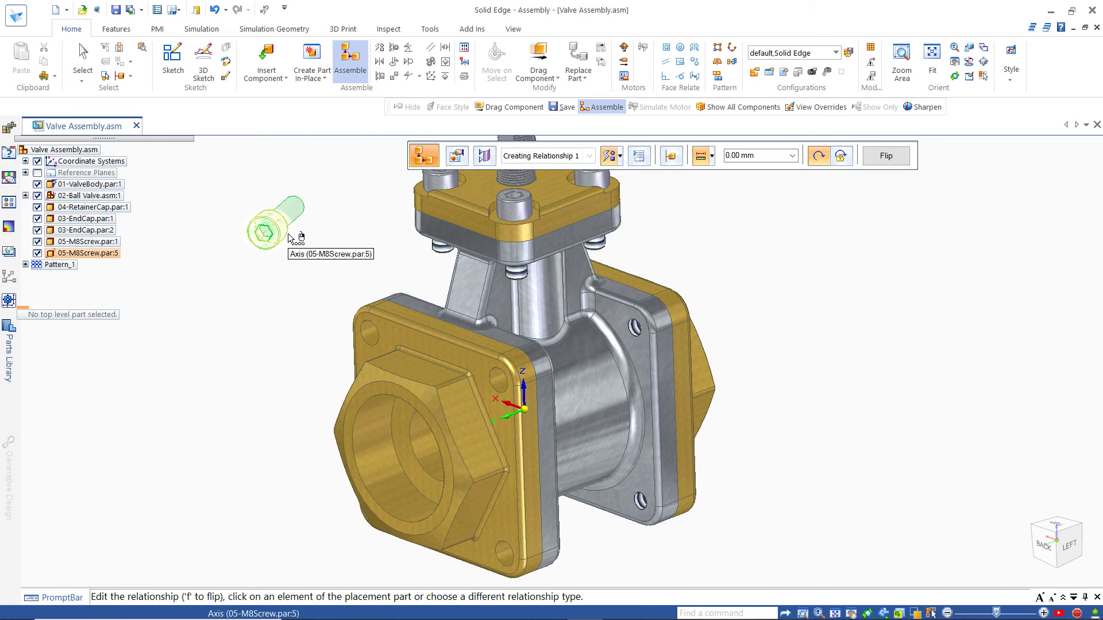
Seat the new M8 screw in the upper corner hole of 03-EndCap.par:2 nearest the origin triad by matching circular edges.
{"action": "right_click", "coordinate": [290, 237]}
{"action": "left_click", "coordinate": [355, 273]}
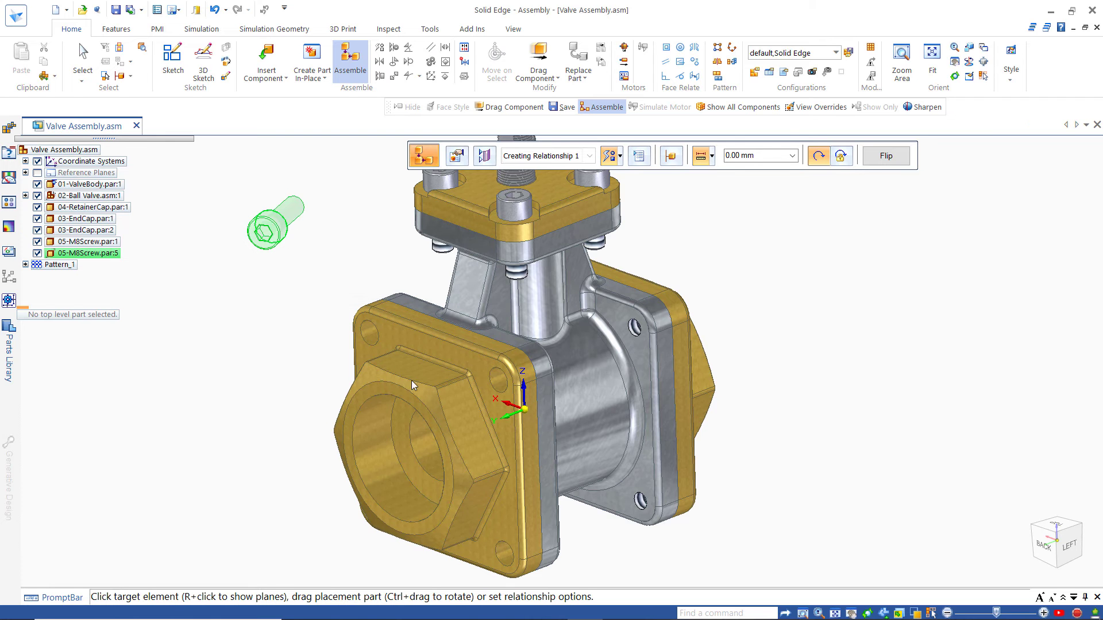
{"action": "left_click", "coordinate": [497, 371]}
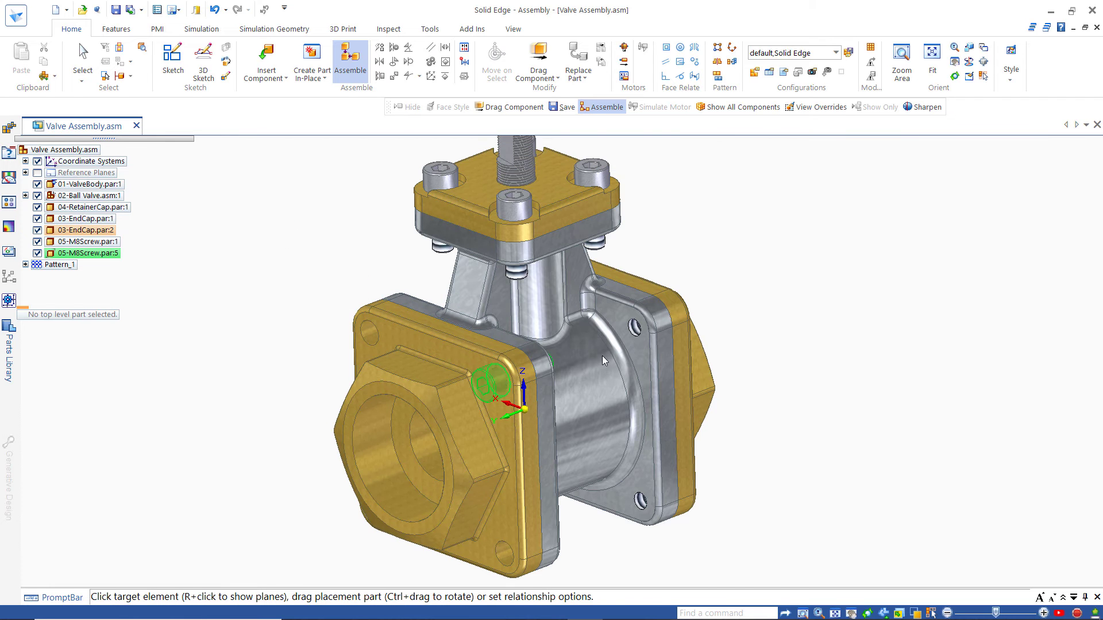
{"action": "key", "text": "Escape"}
{"action": "right_click", "coordinate": [824, 365]}
{"action": "left_click", "coordinate": [795, 299]}
Place one more 05-M8Screw.par and seat it in the matching upper corner hole of the opposite end cap, 03-EndCap.par:1.
{"action": "middle_click_drag", "start_coordinate": [853, 326], "coordinate": [672, 321]}
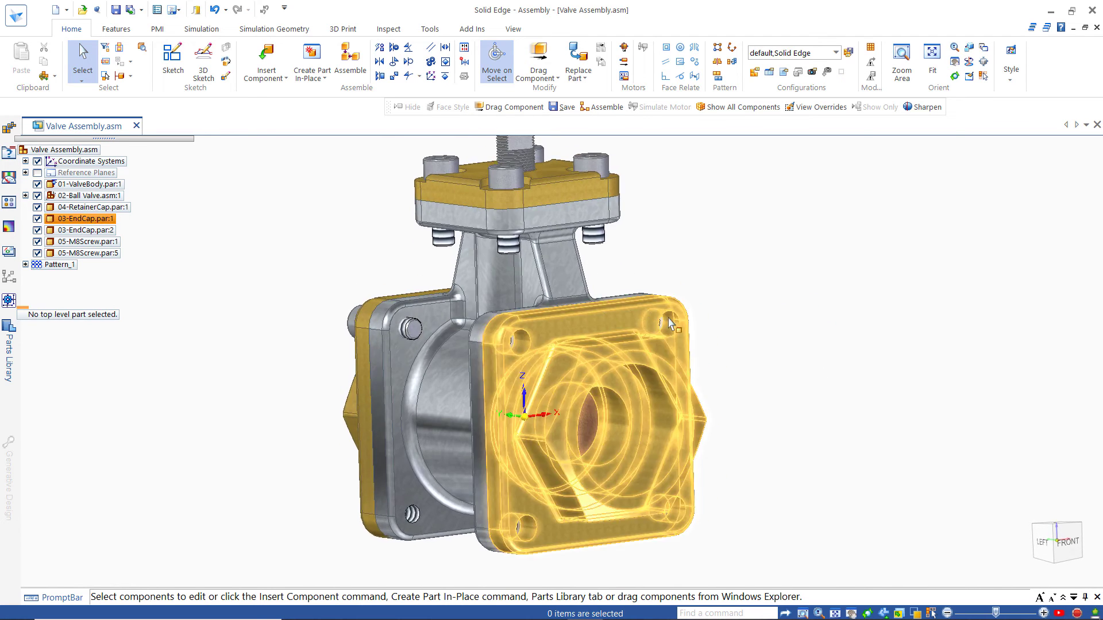
{"action": "left_click", "coordinate": [8, 345]}
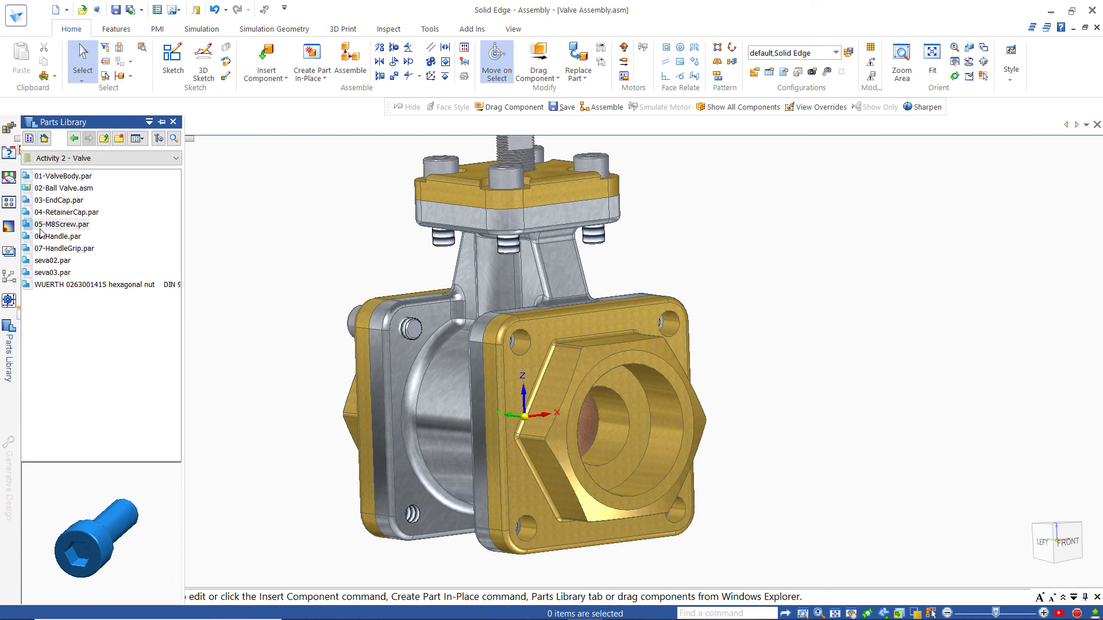
{"action": "left_click_drag", "start_coordinate": [74, 493], "coordinate": [203, 482]}
{"action": "left_click_drag", "start_coordinate": [62, 226], "coordinate": [255, 284]}
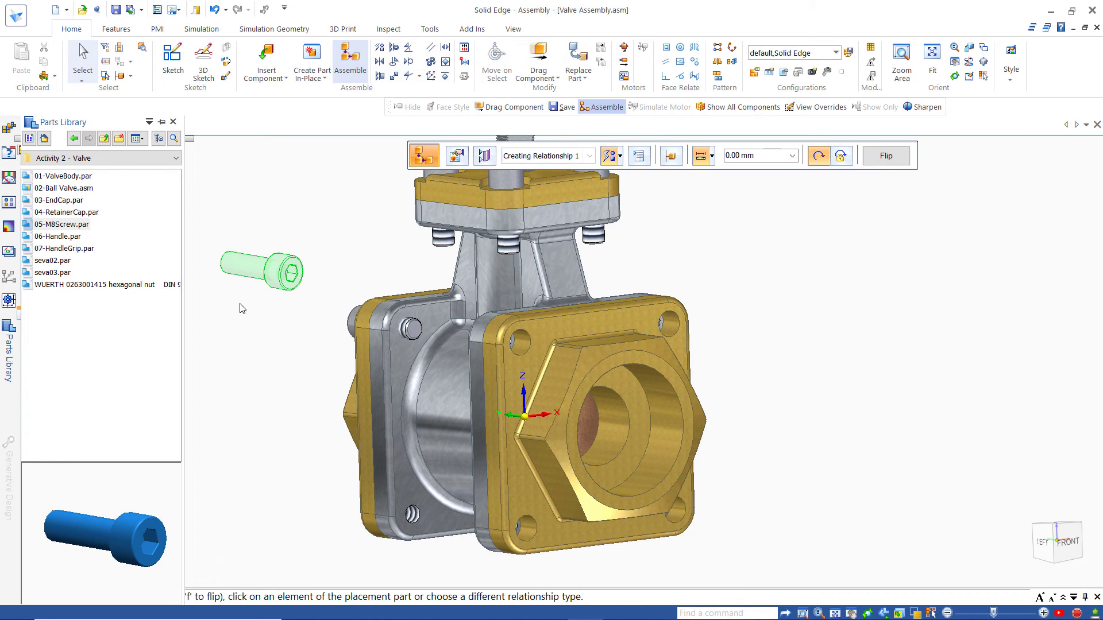
{"action": "left_click", "coordinate": [274, 286]}
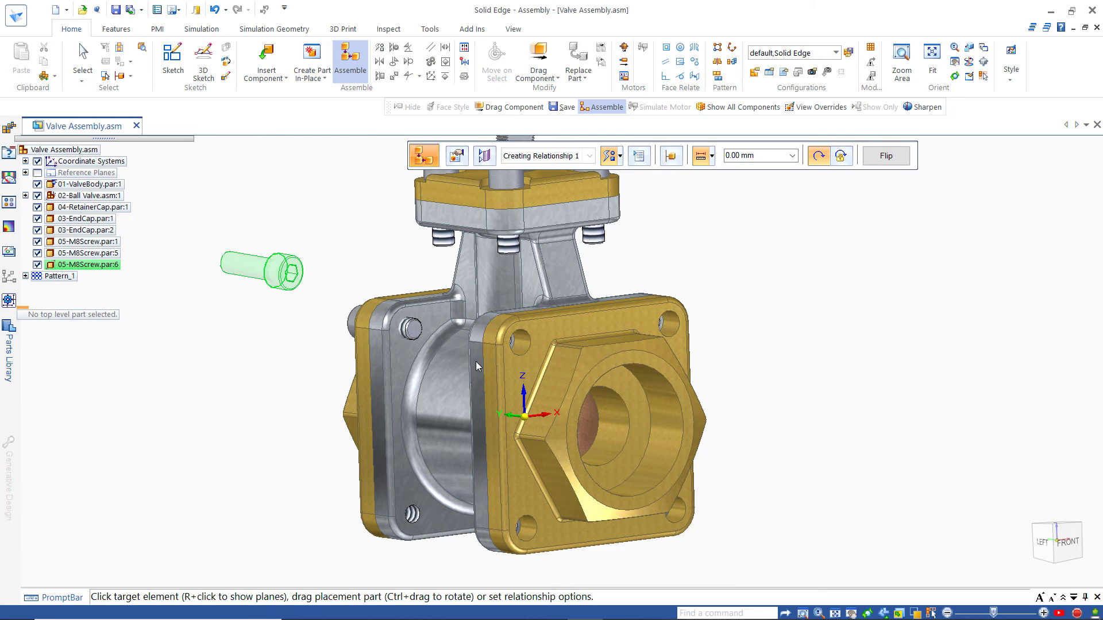
{"action": "left_click", "coordinate": [514, 350]}
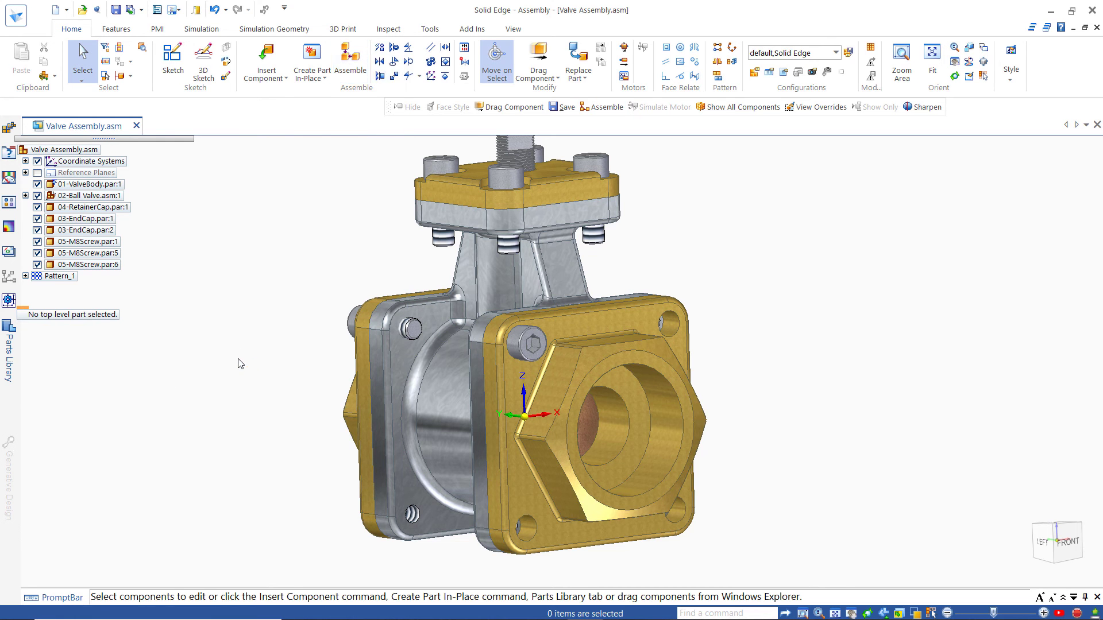
Pattern both end cap screws together along the 03-EndCap.par:2 hole pattern, using the hole holding the screw as the reference feature.
{"action": "middle_click_drag", "start_coordinate": [258, 466], "coordinate": [430, 472]}
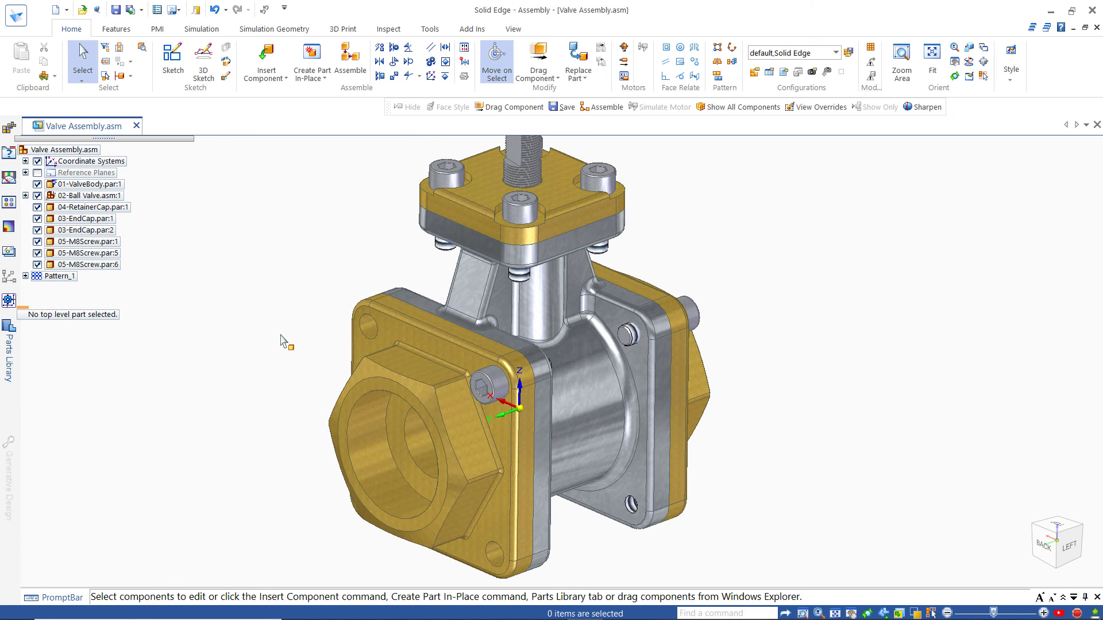
{"action": "left_click", "coordinate": [495, 386]}
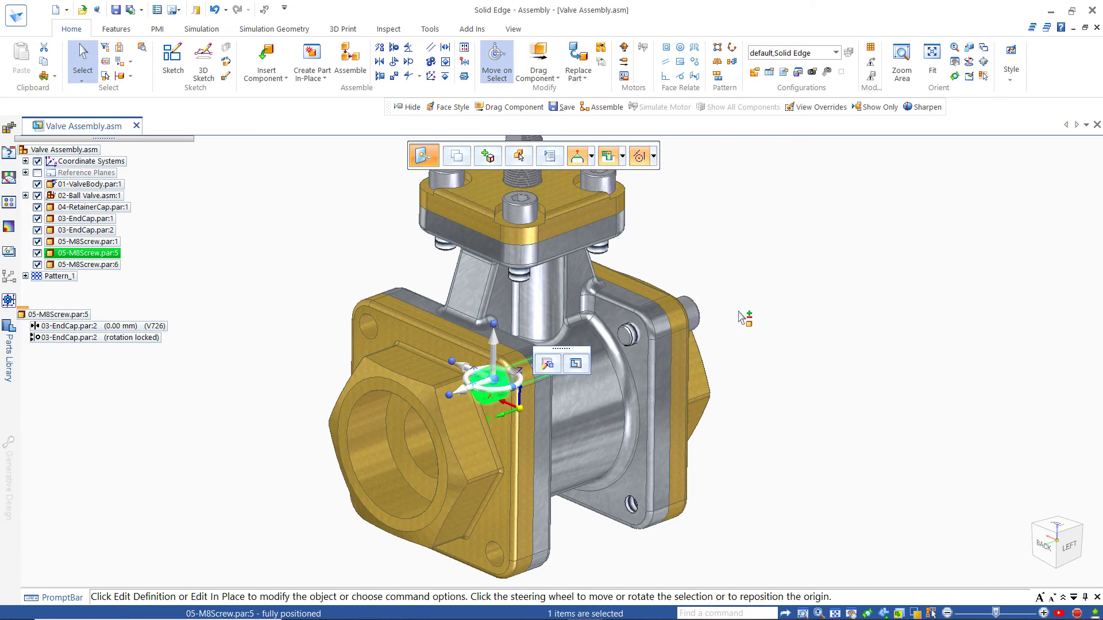
{"action": "left_click", "coordinate": [702, 316], "text": "ctrl"}
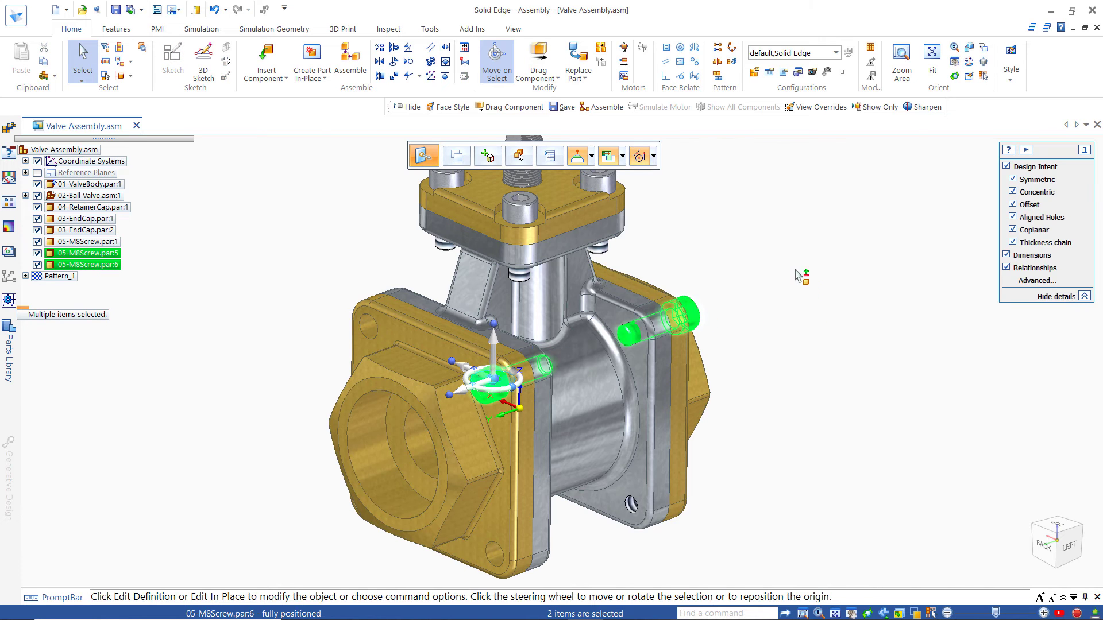
{"action": "left_click", "coordinate": [717, 51]}
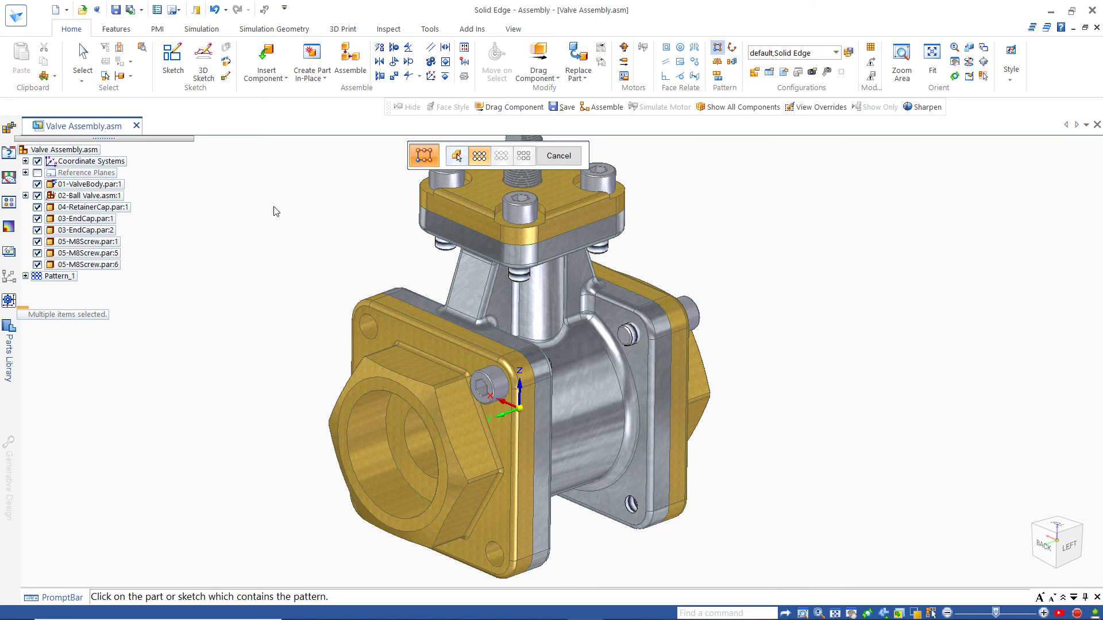
{"action": "left_click", "coordinate": [374, 373]}
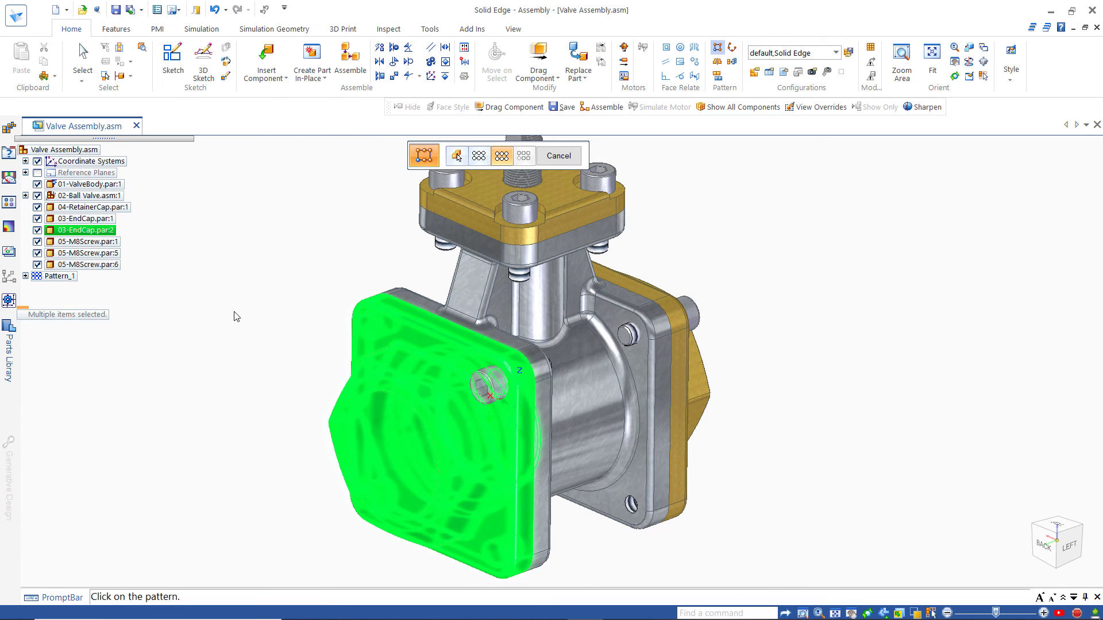
{"action": "left_click", "coordinate": [363, 326]}
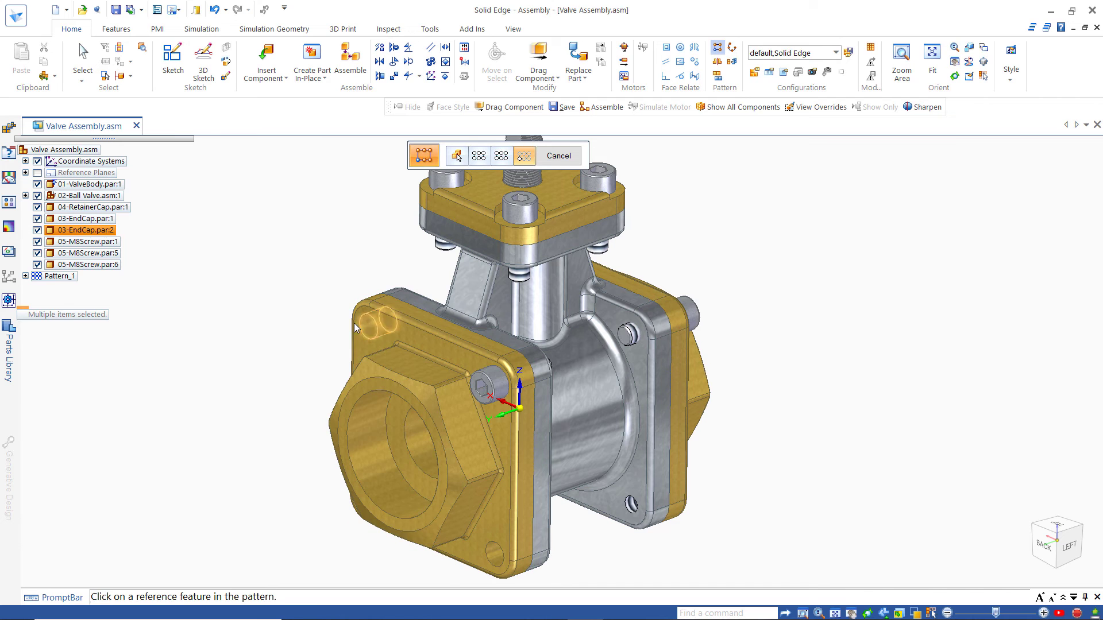
{"action": "left_click", "coordinate": [514, 384]}
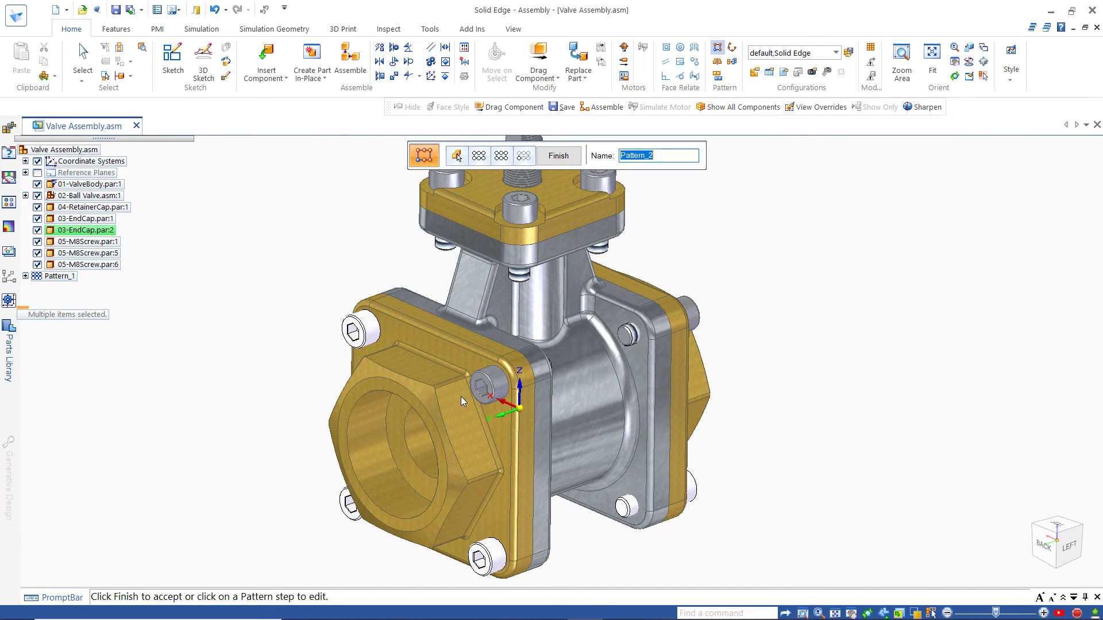
{"action": "right_click", "coordinate": [301, 347]}
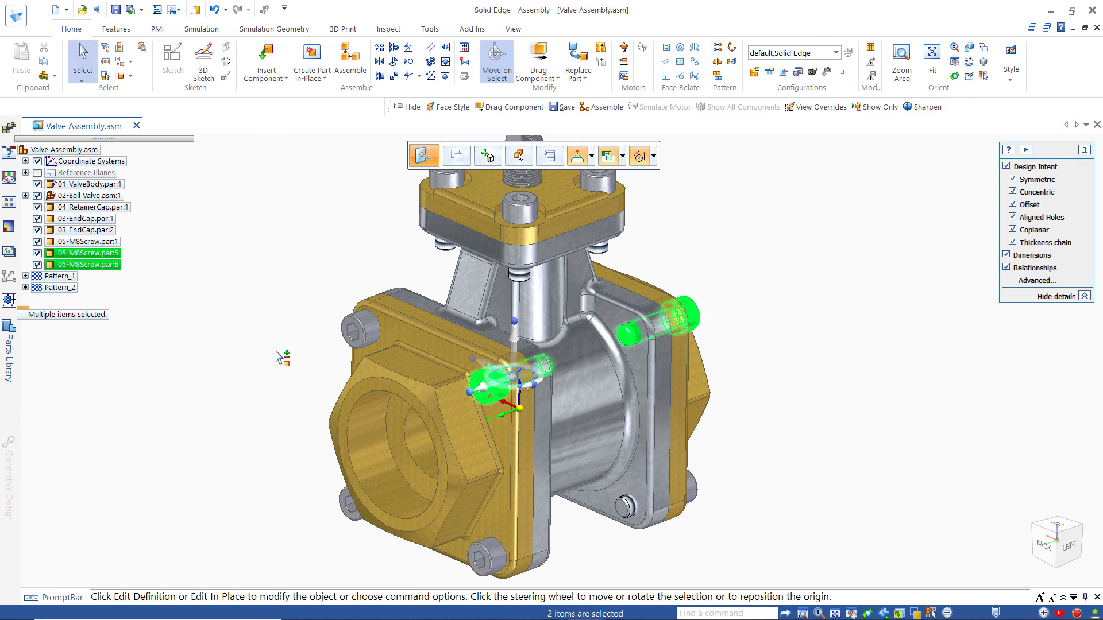
{"action": "left_click", "coordinate": [283, 357]}
Preview 06-Handle.par and place it in the assembly beside the ball valve stem.
{"action": "mouse_move", "coordinate": [886, 458]}
{"action": "middle_mouse_down"}
{"action": "mouse_move", "coordinate": [827, 443]}
{"action": "mouse_move", "coordinate": [906, 446]}
{"action": "mouse_move", "coordinate": [894, 481]}
{"action": "mouse_move", "coordinate": [879, 478]}
{"action": "mouse_move", "coordinate": [887, 472]}
{"action": "middle_mouse_up"}
{"action": "middle_click_drag", "start_coordinate": [813, 317], "coordinate": [835, 489], "text": "shift"}
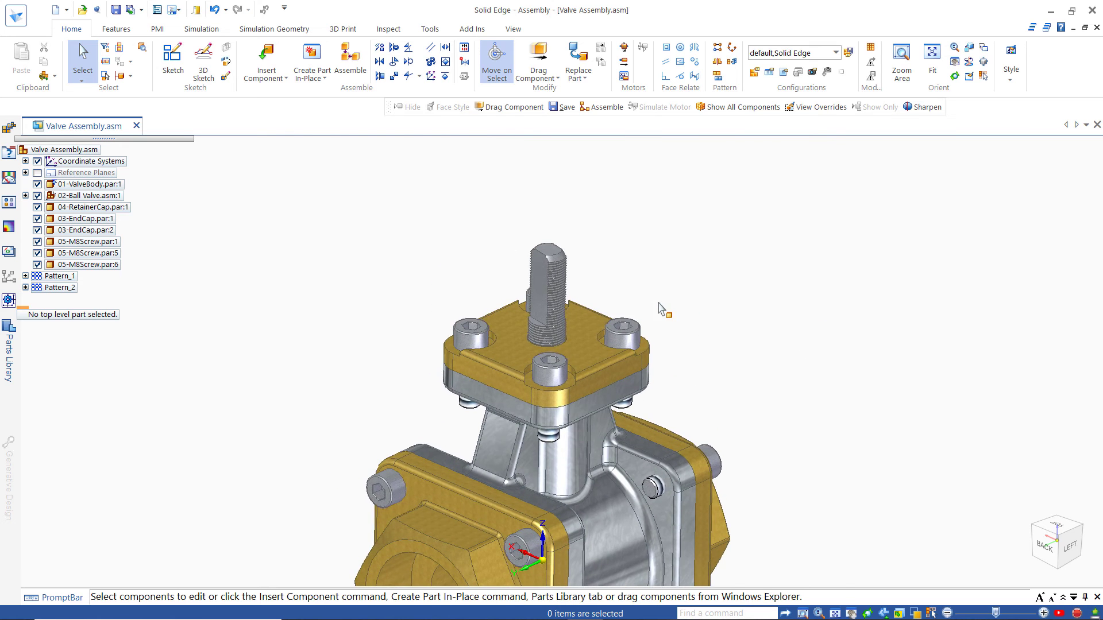
{"action": "scroll", "coordinate": [728, 336], "scroll_direction": "up", "scroll_amount": 6}
{"action": "middle_click_drag", "start_coordinate": [665, 294], "coordinate": [804, 286], "text": "shift"}
{"action": "left_click", "coordinate": [8, 348]}
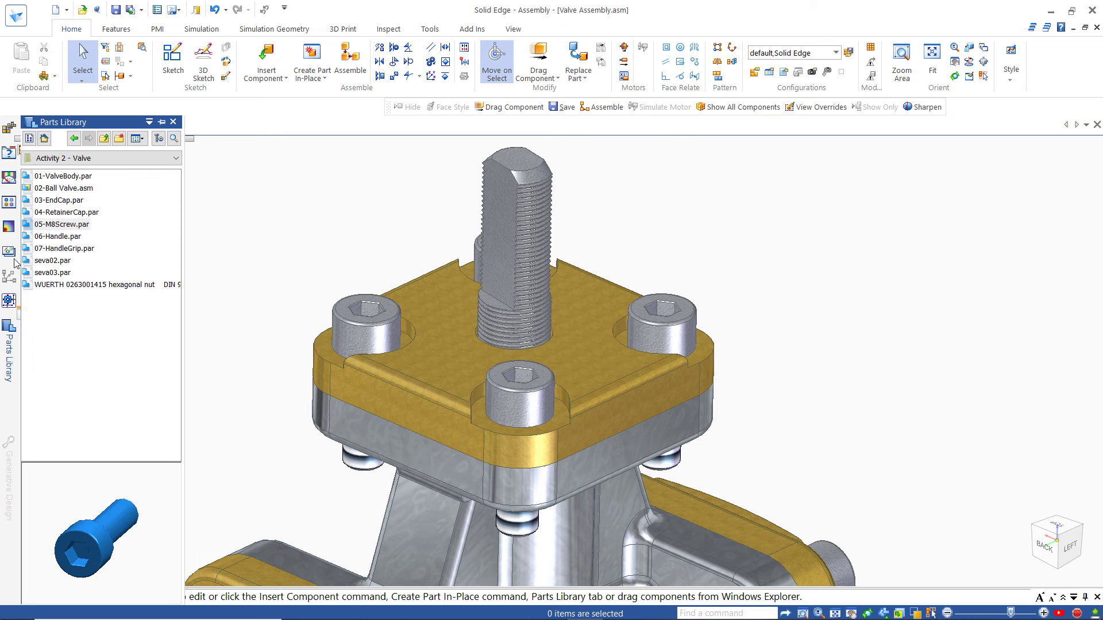
{"action": "left_click", "coordinate": [58, 237]}
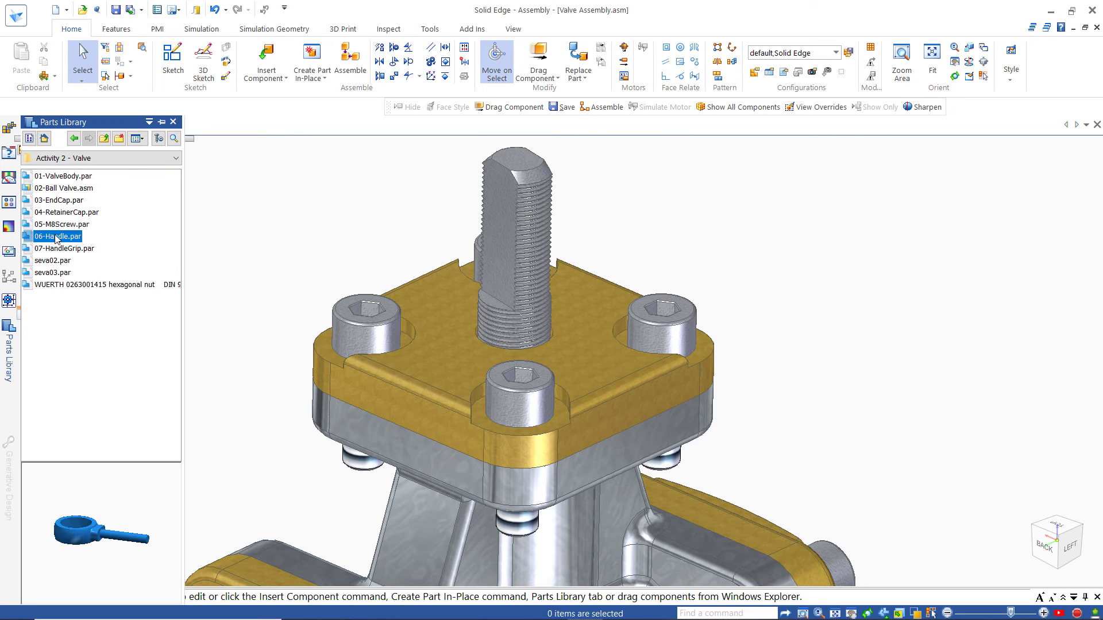
{"action": "left_click_drag", "start_coordinate": [95, 540], "coordinate": [83, 576]}
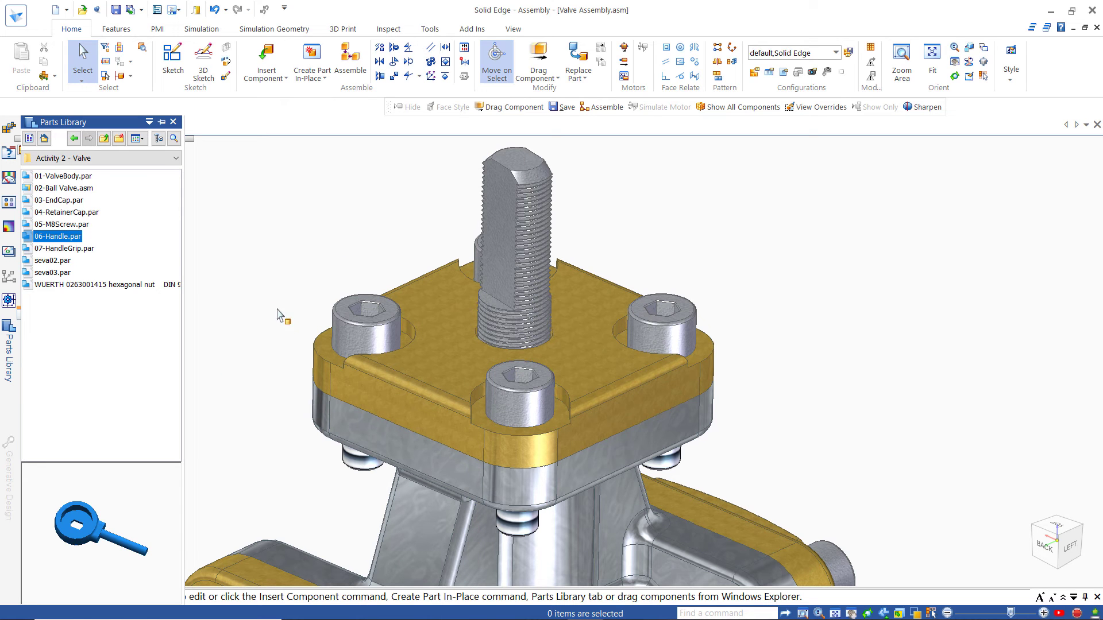
{"action": "left_click_drag", "start_coordinate": [55, 240], "coordinate": [813, 248]}
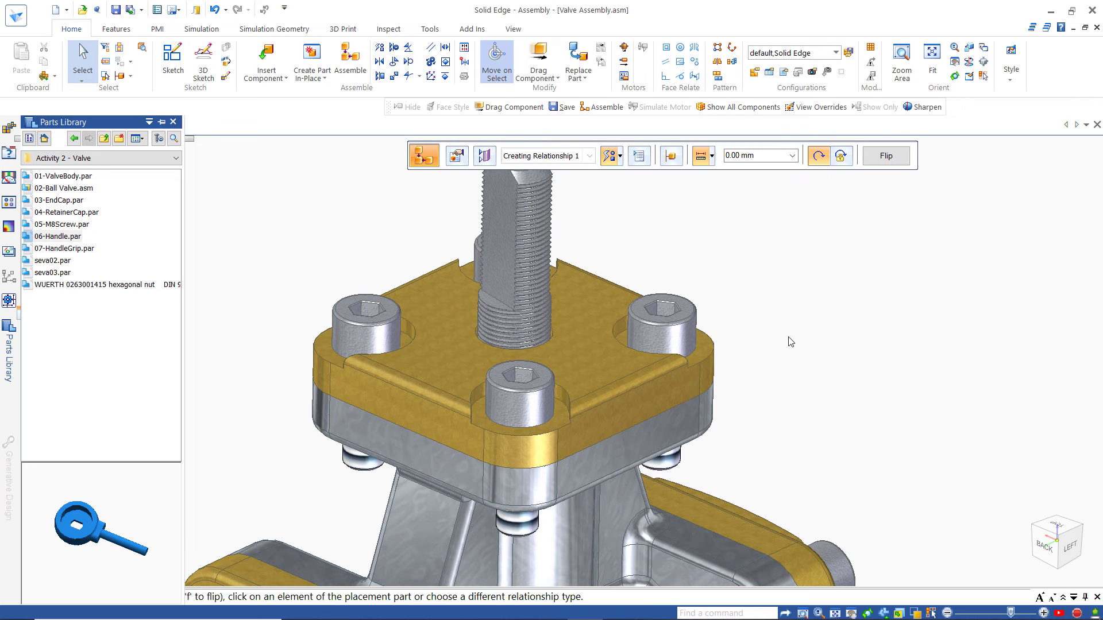
Mate the handle ring's bottom face to the ball valve stem's shoulder face with a 0.00 mm offset.
{"action": "middle_click_drag", "start_coordinate": [807, 360], "coordinate": [767, 247]}
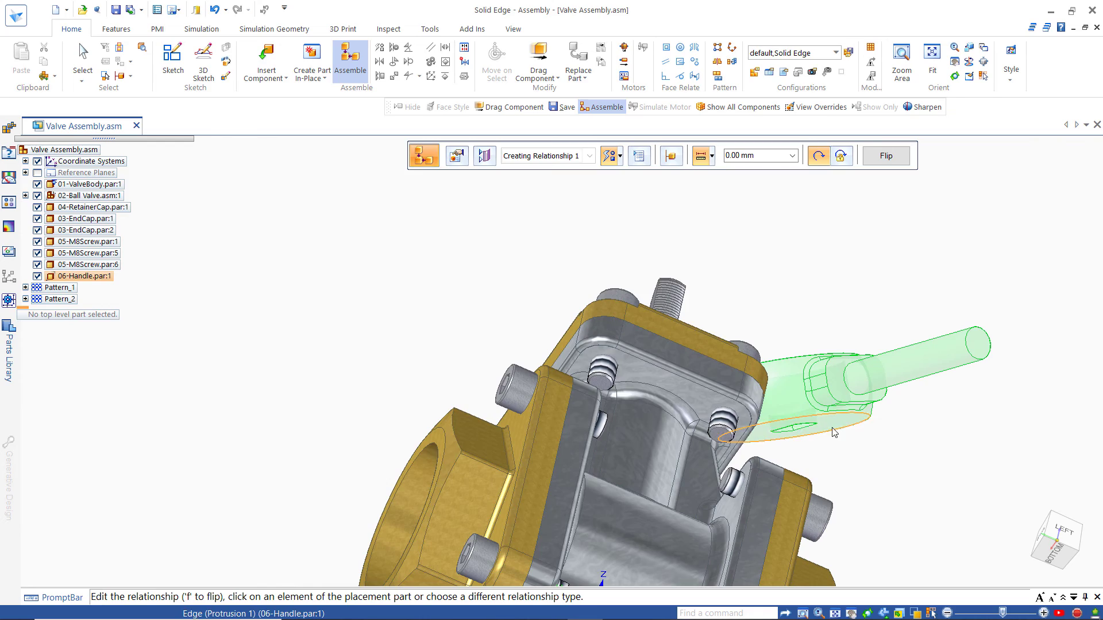
{"action": "scroll", "coordinate": [839, 442], "scroll_direction": "up", "scroll_amount": 5}
{"action": "left_click", "coordinate": [813, 401]}
{"action": "middle_click_drag", "start_coordinate": [813, 401], "coordinate": [860, 576]}
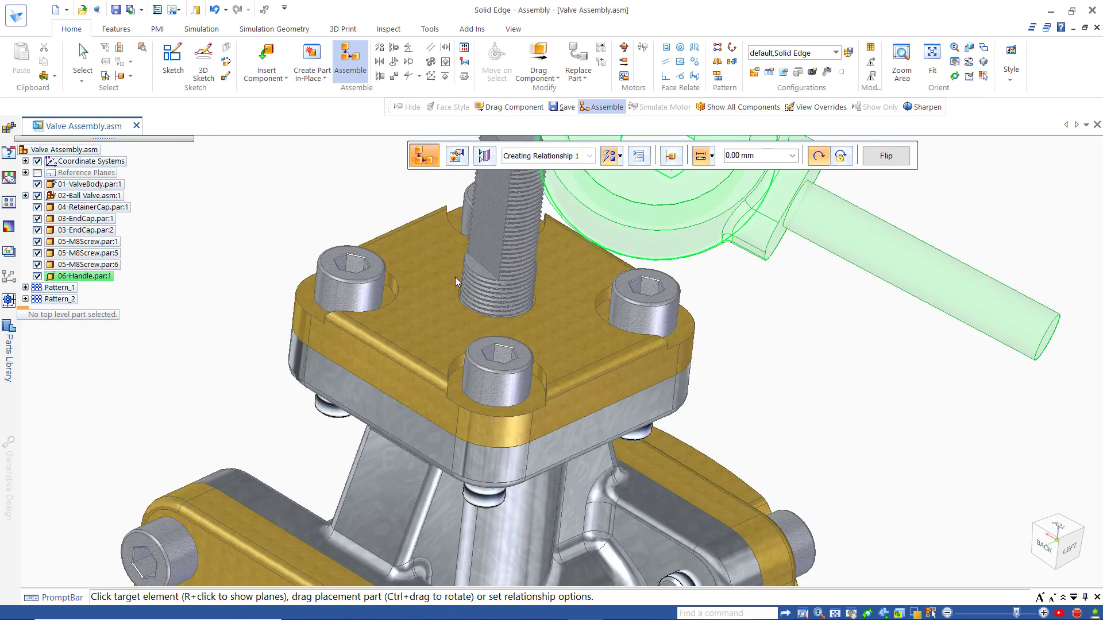
{"action": "scroll", "coordinate": [460, 273], "scroll_direction": "up", "scroll_amount": 3}
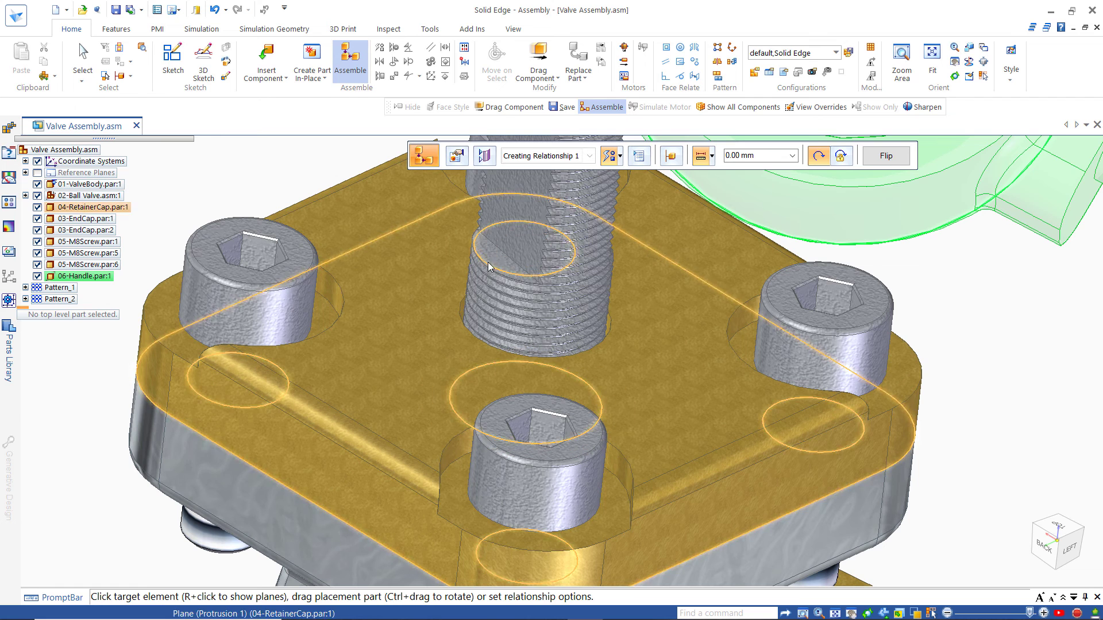
{"action": "middle_click_drag", "start_coordinate": [226, 160], "coordinate": [204, 133]}
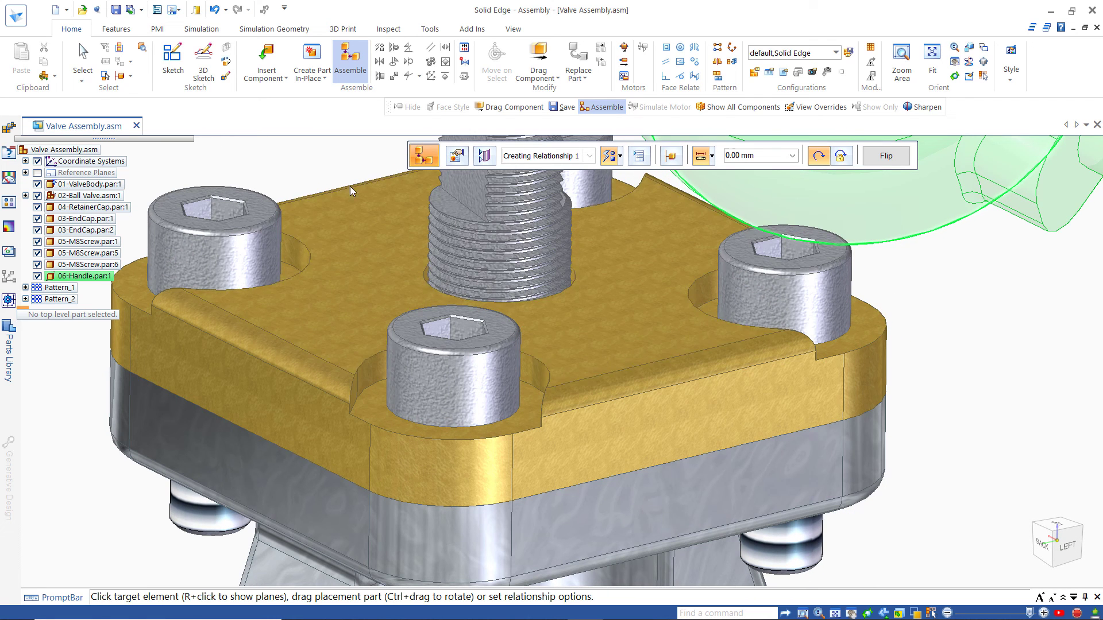
{"action": "left_click", "coordinate": [454, 211]}
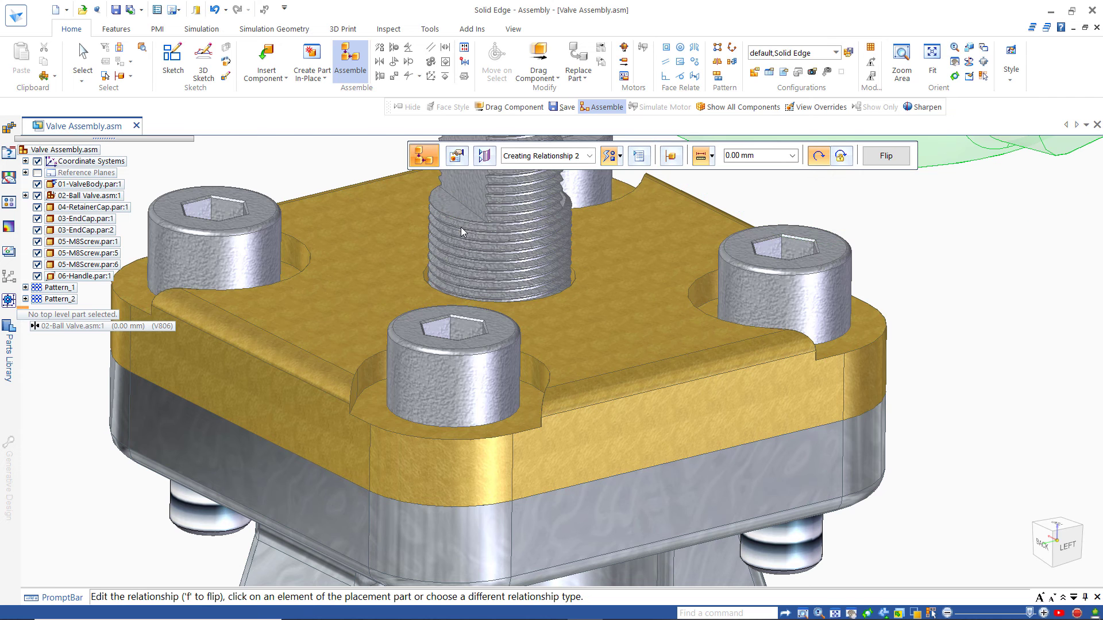
Align the curved face of the handle's slot axially with the ball valve's threaded stem.
{"action": "scroll", "coordinate": [468, 250], "scroll_direction": "down", "scroll_amount": 5}
{"action": "middle_click_drag", "start_coordinate": [668, 336], "coordinate": [686, 257]}
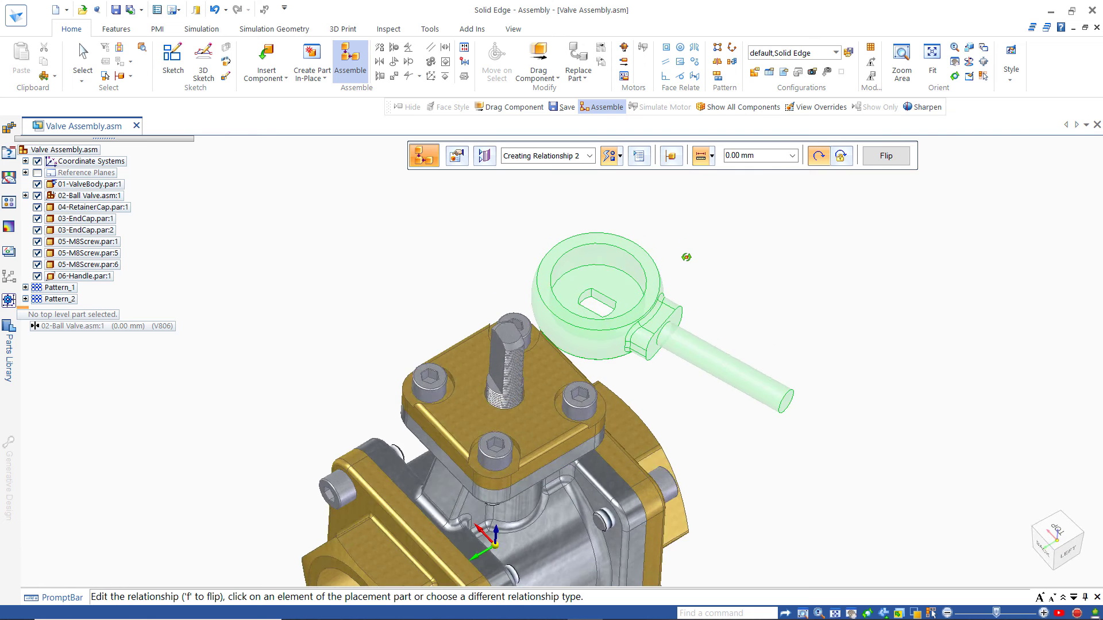
{"action": "scroll", "coordinate": [683, 259], "scroll_direction": "up", "scroll_amount": 4}
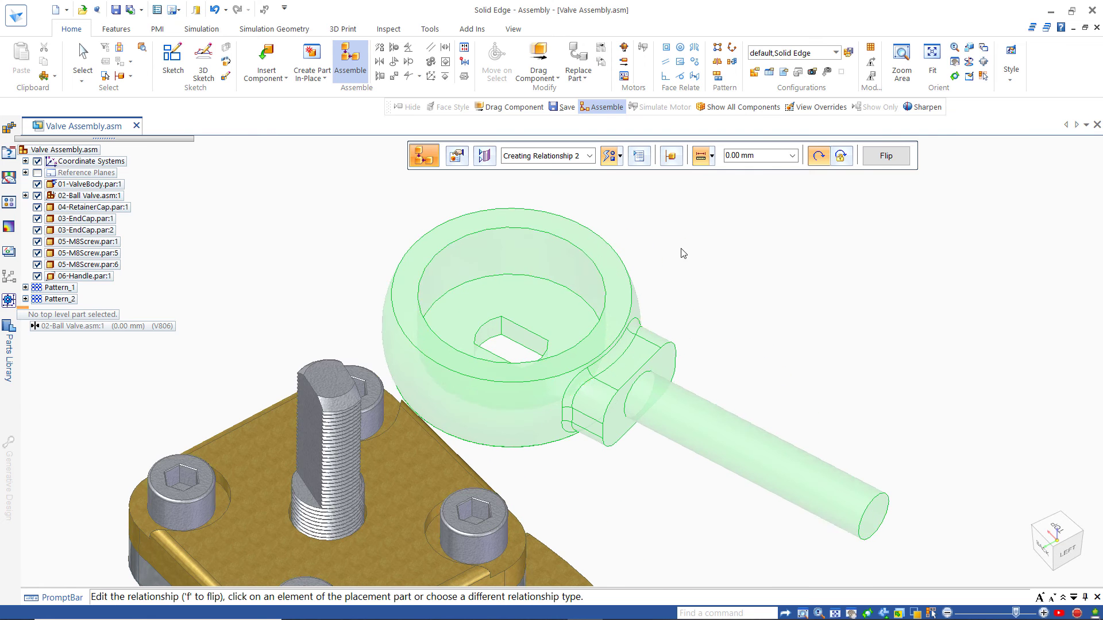
{"action": "left_click", "coordinate": [492, 335]}
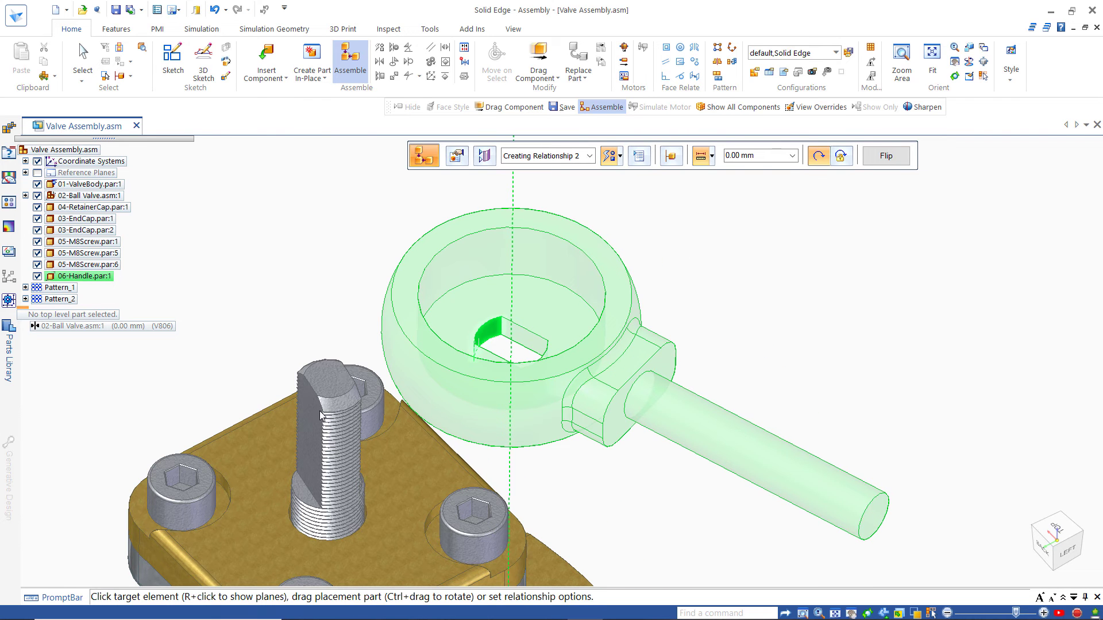
{"action": "middle_click_drag", "start_coordinate": [262, 349], "coordinate": [312, 320]}
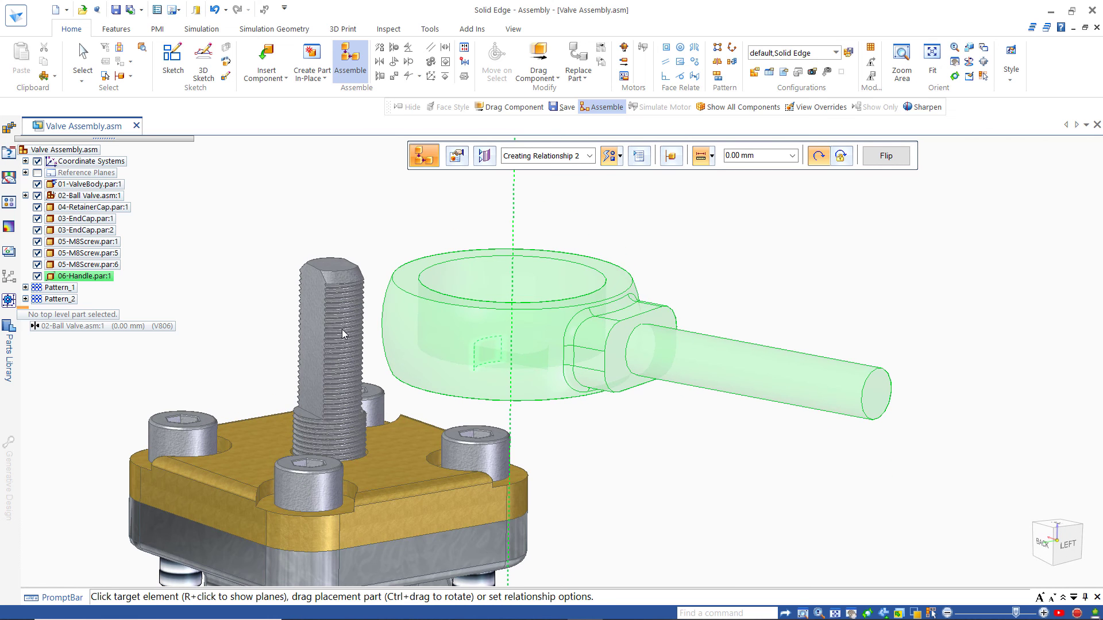
{"action": "left_click", "coordinate": [338, 280]}
{"action": "key", "text": "Escape"}
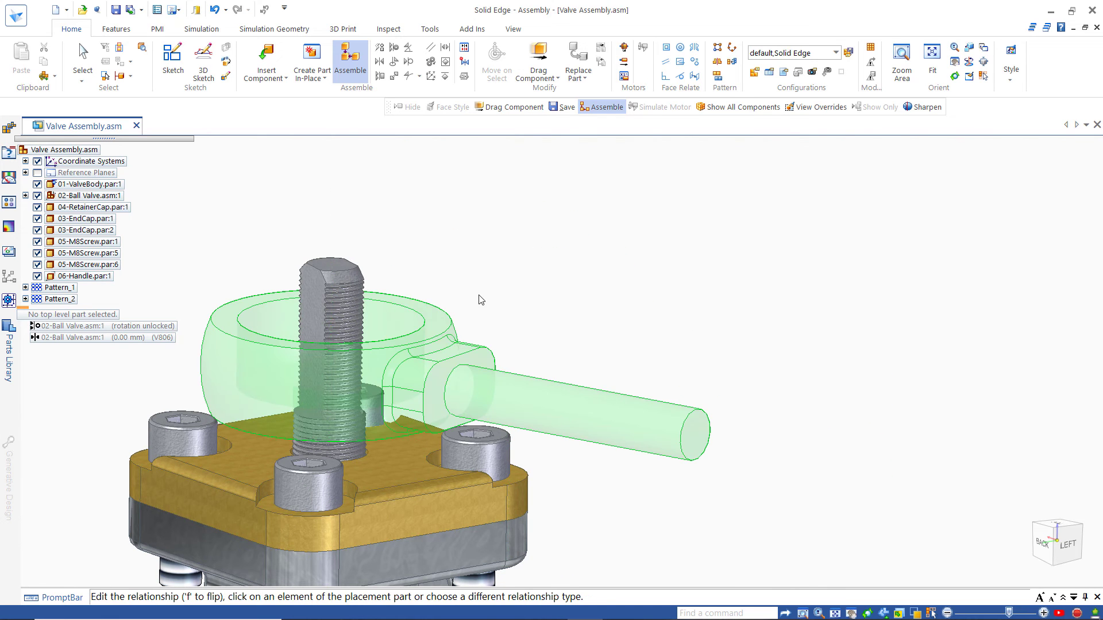
Add a planar relationship between the flat slot face (Cutout 1) of 06-Handle.par:1 and the ball valve stem's flat face (Cutout 1).
{"action": "middle_click_drag", "start_coordinate": [492, 290], "coordinate": [503, 309]}
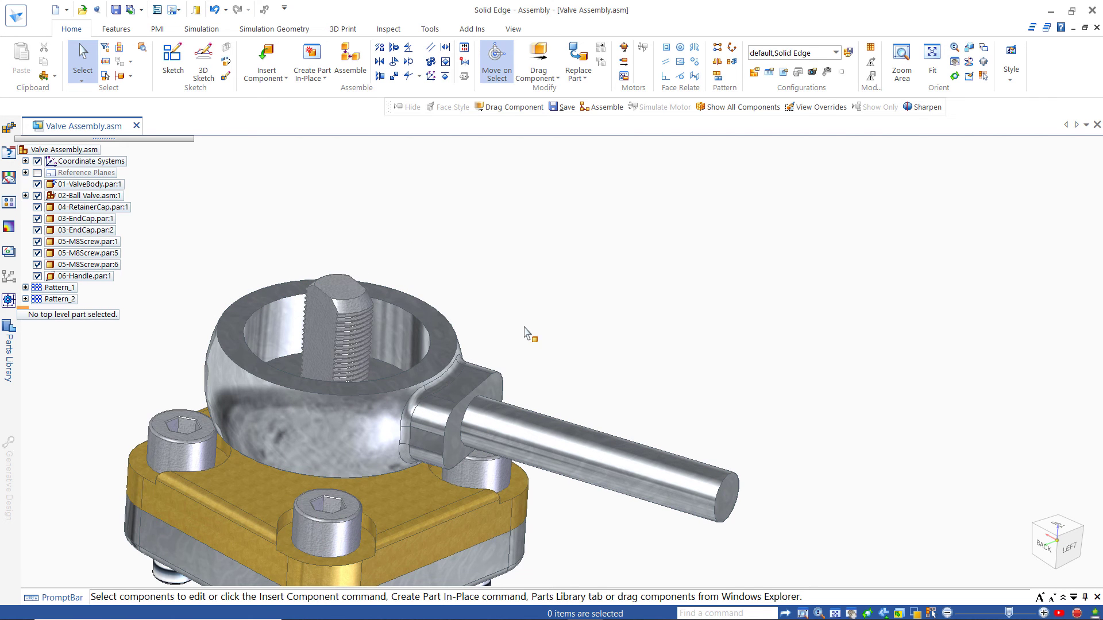
{"action": "middle_click_drag", "start_coordinate": [568, 305], "coordinate": [523, 376]}
{"action": "scroll", "coordinate": [525, 370], "scroll_direction": "down", "scroll_amount": 4}
{"action": "scroll", "coordinate": [357, 526], "scroll_direction": "up", "scroll_amount": 8}
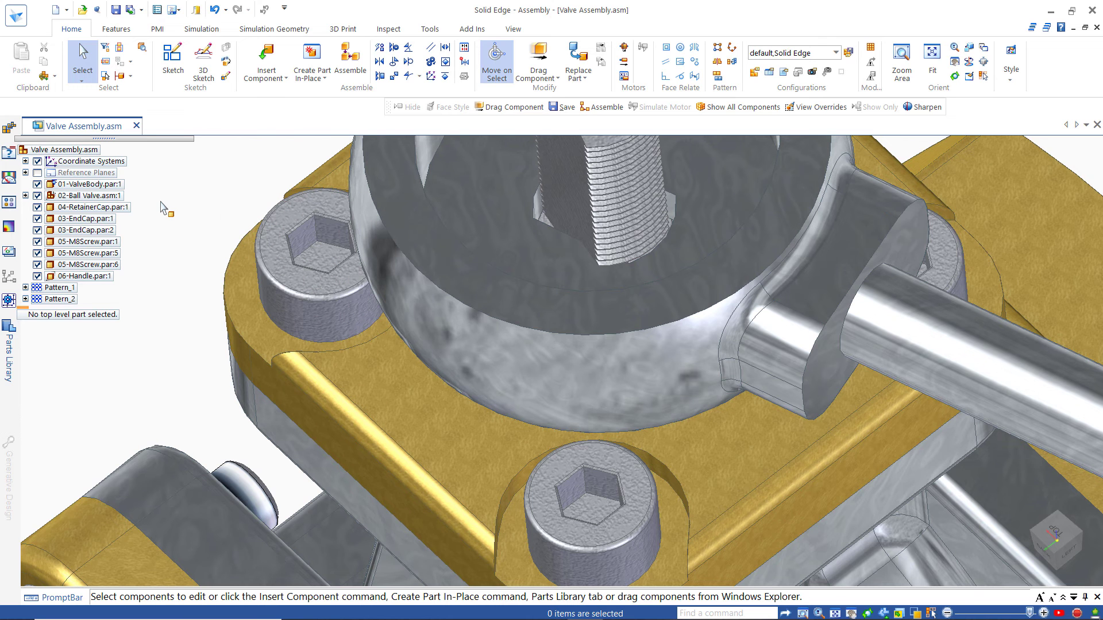
{"action": "left_click", "coordinate": [86, 277]}
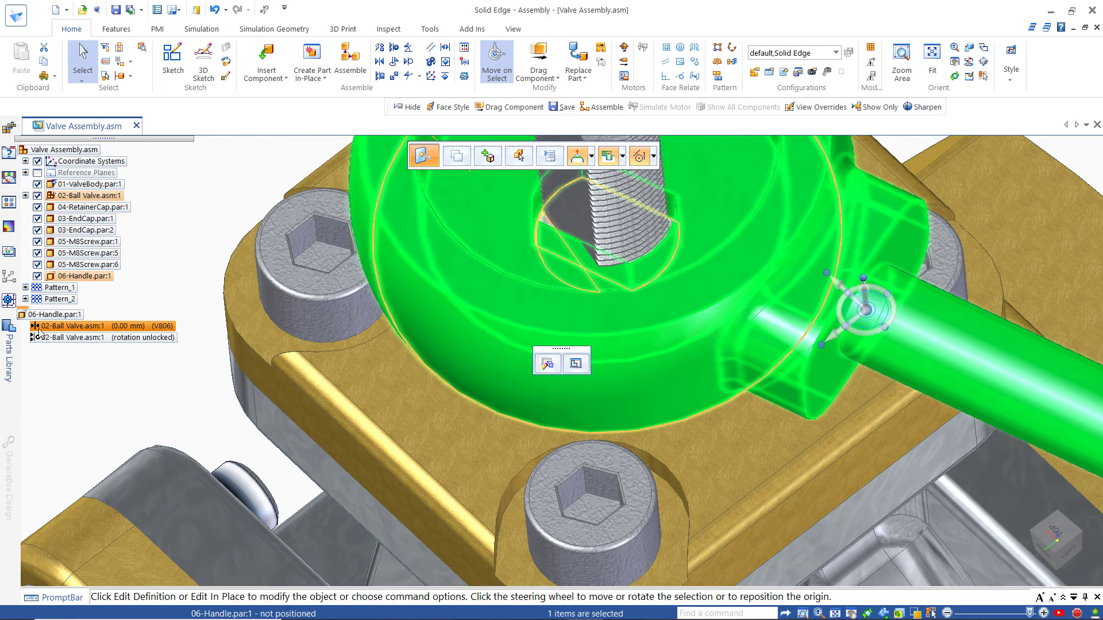
{"action": "left_click", "coordinate": [348, 66]}
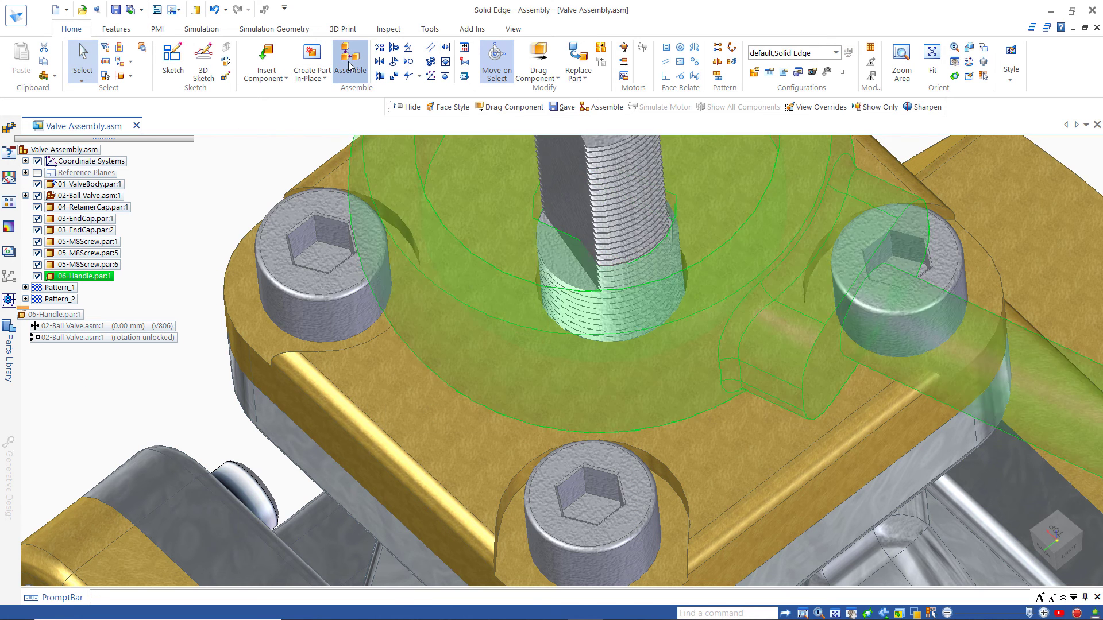
{"action": "right_click", "coordinate": [554, 231]}
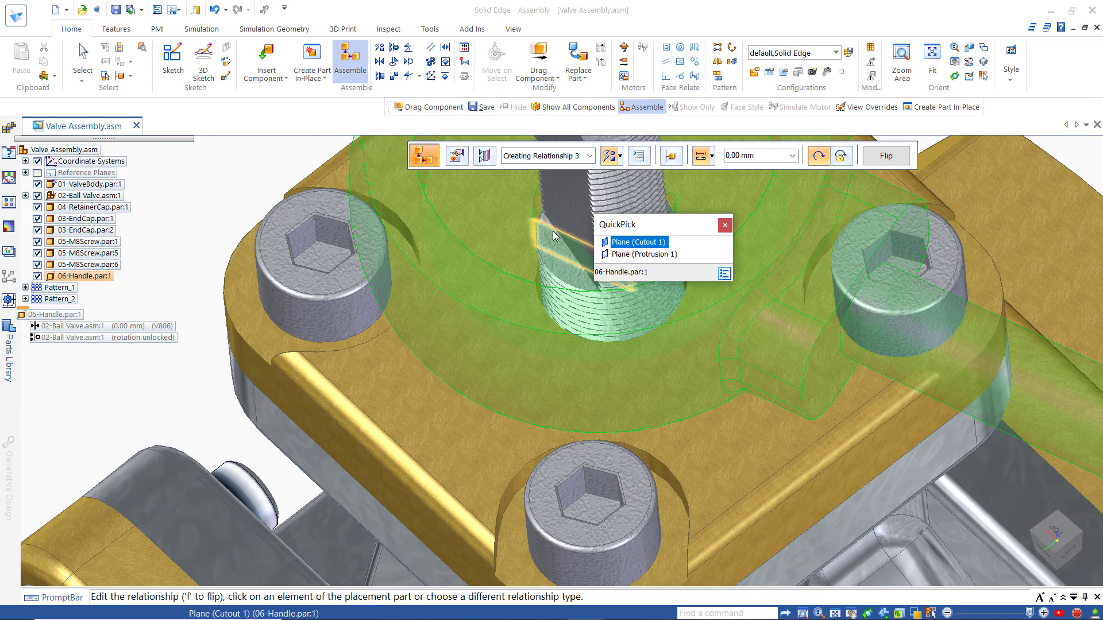
{"action": "left_click", "coordinate": [618, 242]}
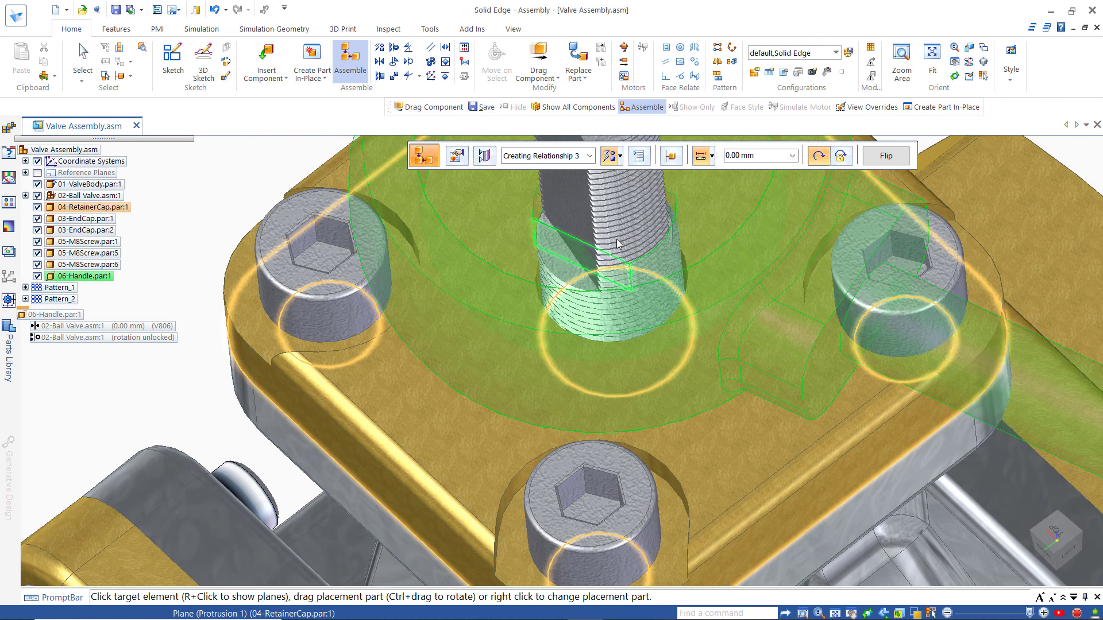
{"action": "right_click", "coordinate": [572, 215]}
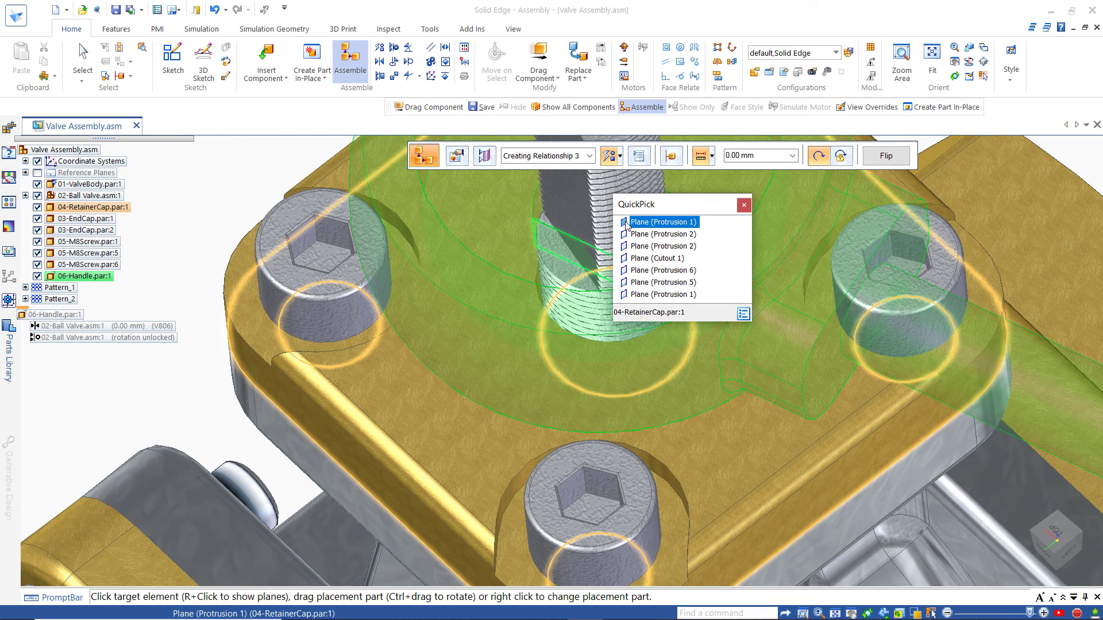
{"action": "left_click", "coordinate": [642, 259]}
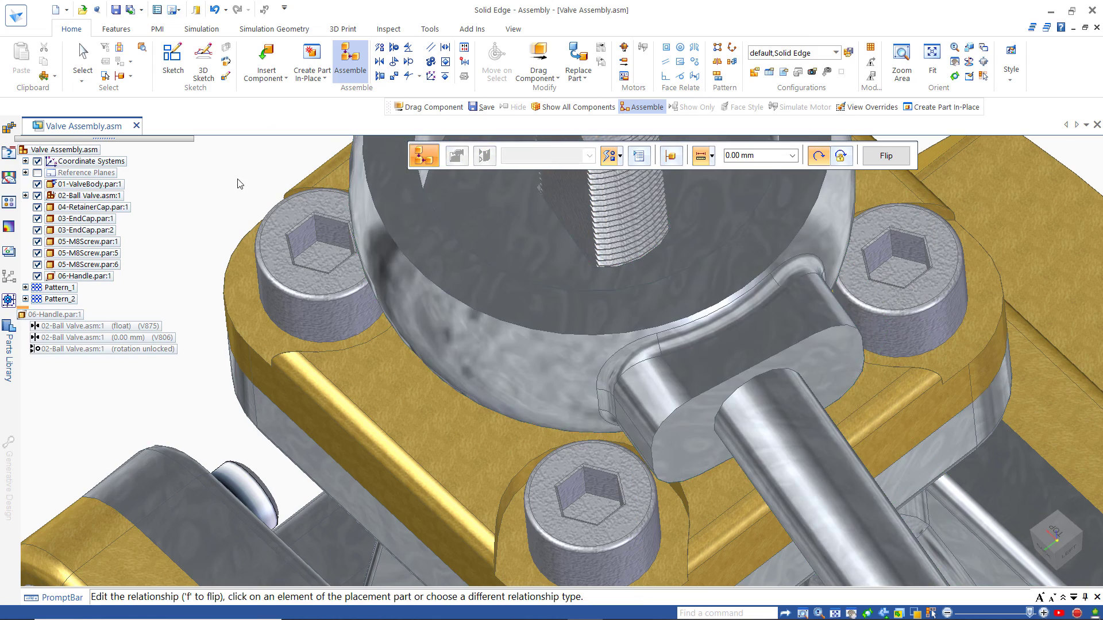
Examine how the handle's slot fits around the stem's flats and how the handle sits on the valve.
{"action": "middle_click_drag", "start_coordinate": [235, 176], "coordinate": [234, 221]}
{"action": "scroll", "coordinate": [430, 329], "scroll_direction": "up", "scroll_amount": 3}
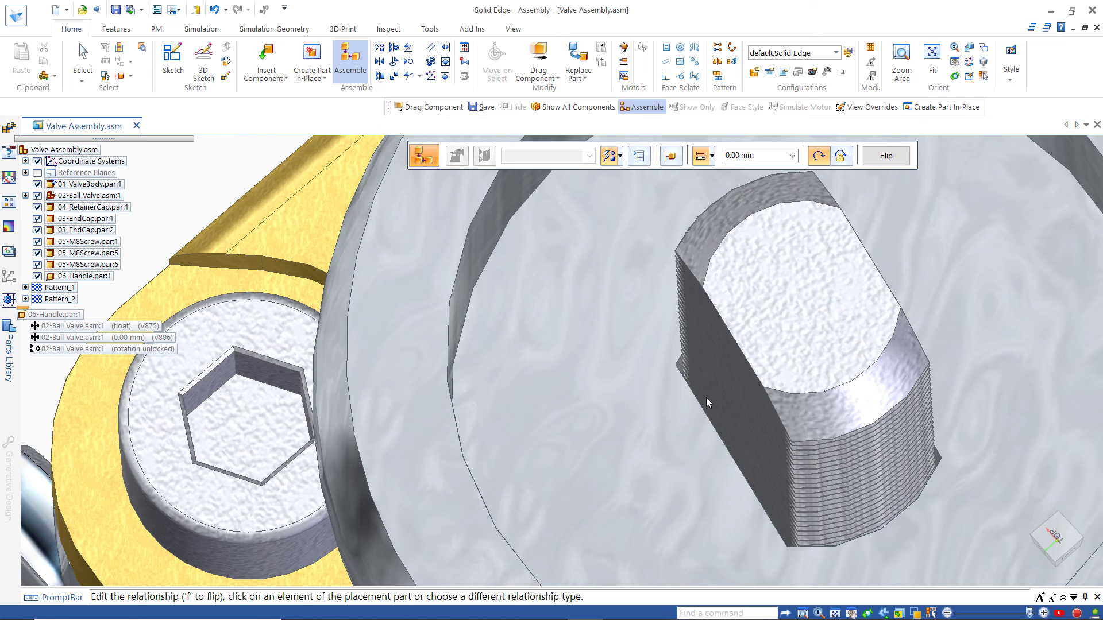
{"action": "middle_click_drag", "start_coordinate": [248, 163], "coordinate": [249, 150]}
{"action": "scroll", "coordinate": [209, 154], "scroll_direction": "down", "scroll_amount": 2}
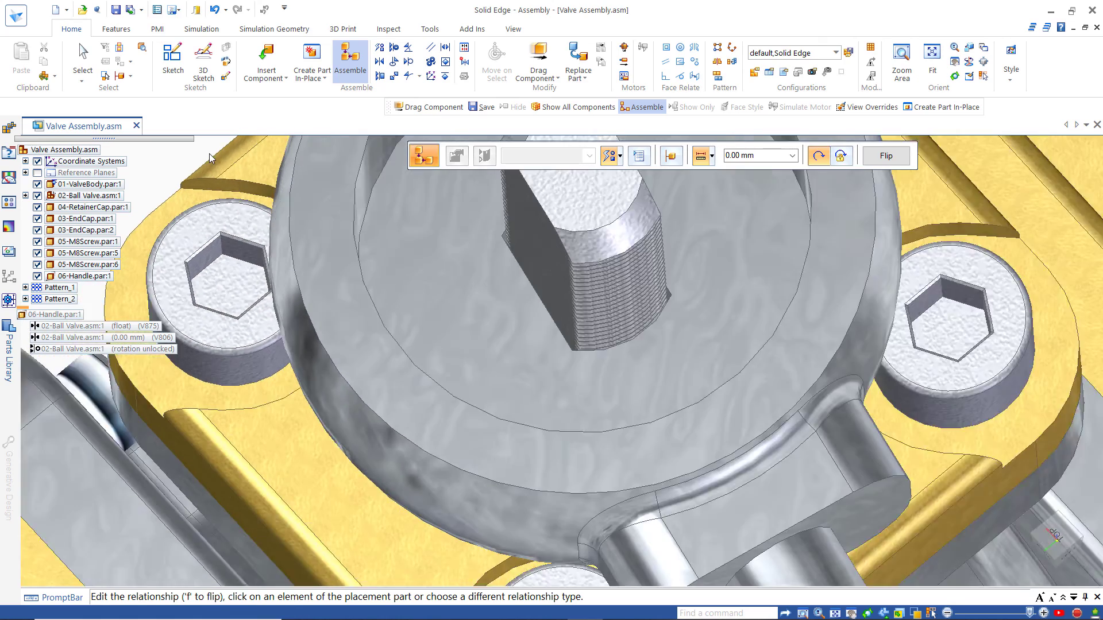
{"action": "scroll", "coordinate": [210, 156], "scroll_direction": "down", "scroll_amount": 2}
{"action": "scroll", "coordinate": [947, 232], "scroll_direction": "down", "scroll_amount": 1}
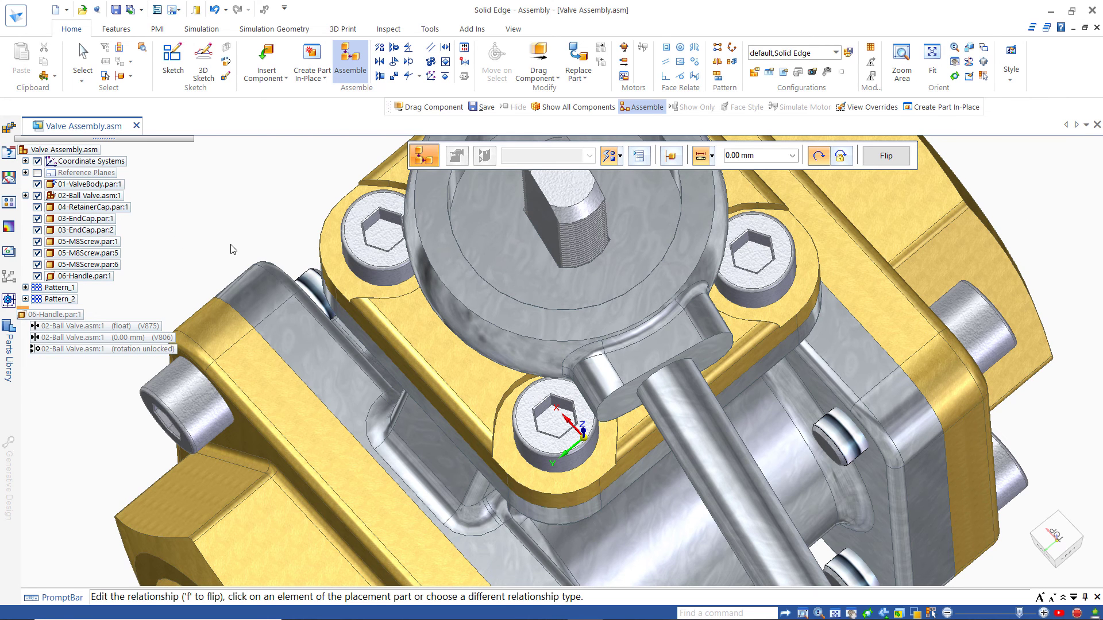
{"action": "scroll", "coordinate": [233, 248], "scroll_direction": "down", "scroll_amount": 3}
{"action": "middle_click_drag", "start_coordinate": [573, 508], "coordinate": [646, 532]}
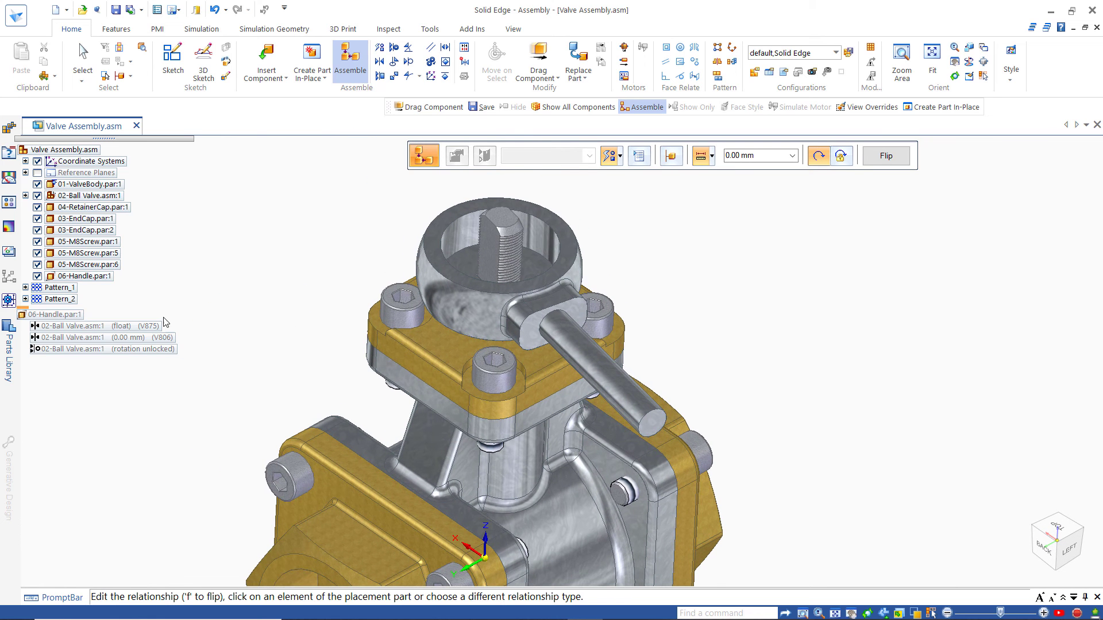
Preview the parts in the Activity 2 - Valve library and place 07-HandleGrip.par in the assembly beside the handle ring.
{"action": "left_click", "coordinate": [7, 343]}
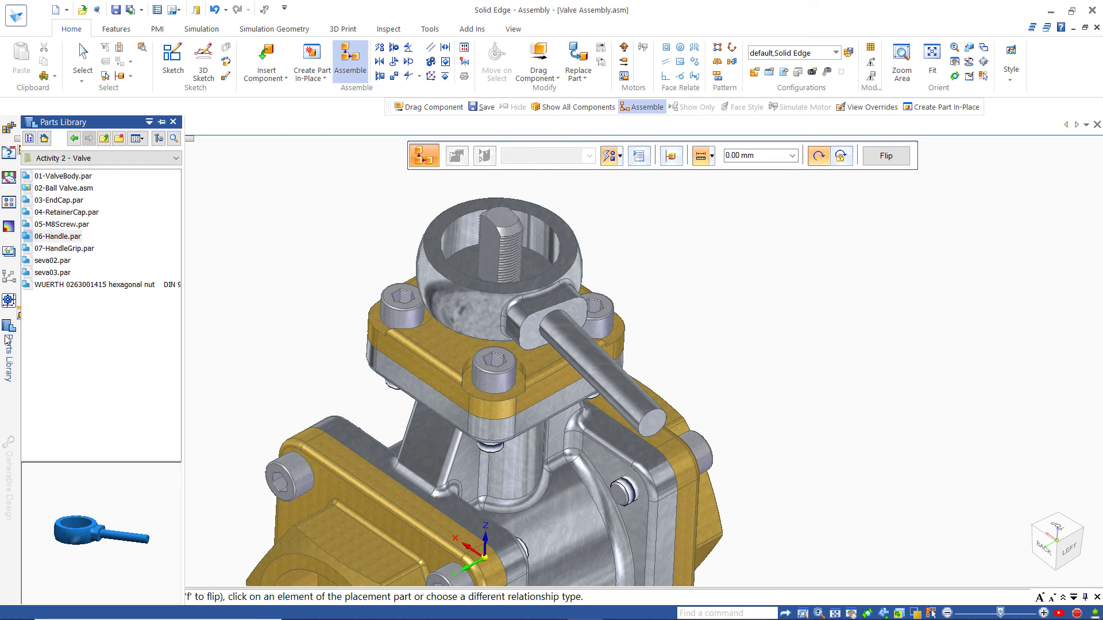
{"action": "left_click", "coordinate": [54, 262]}
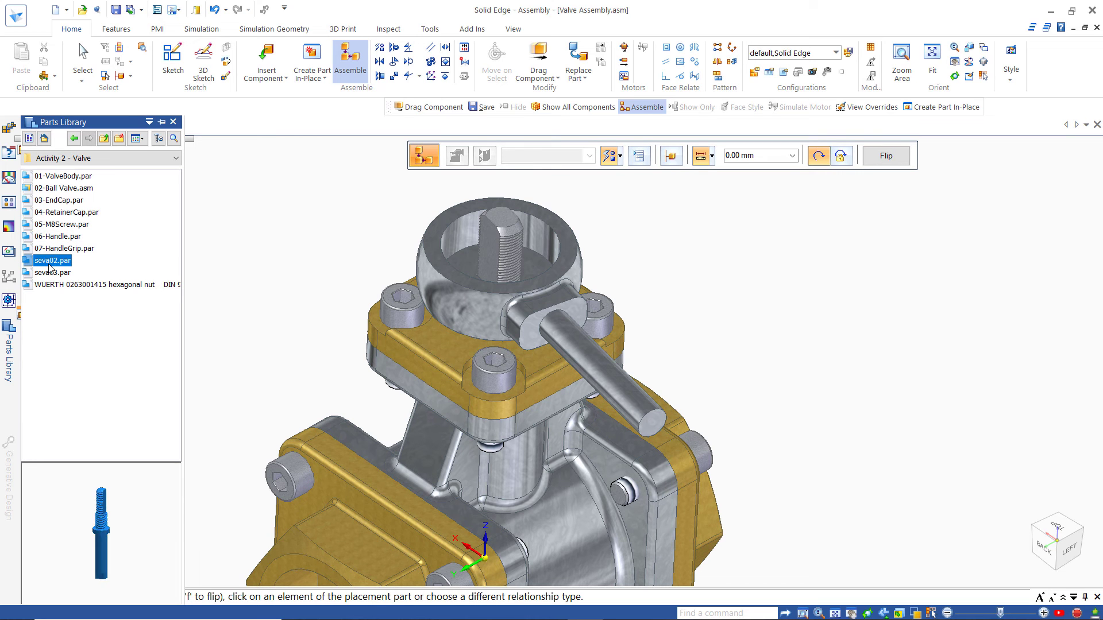
{"action": "left_click", "coordinate": [47, 273]}
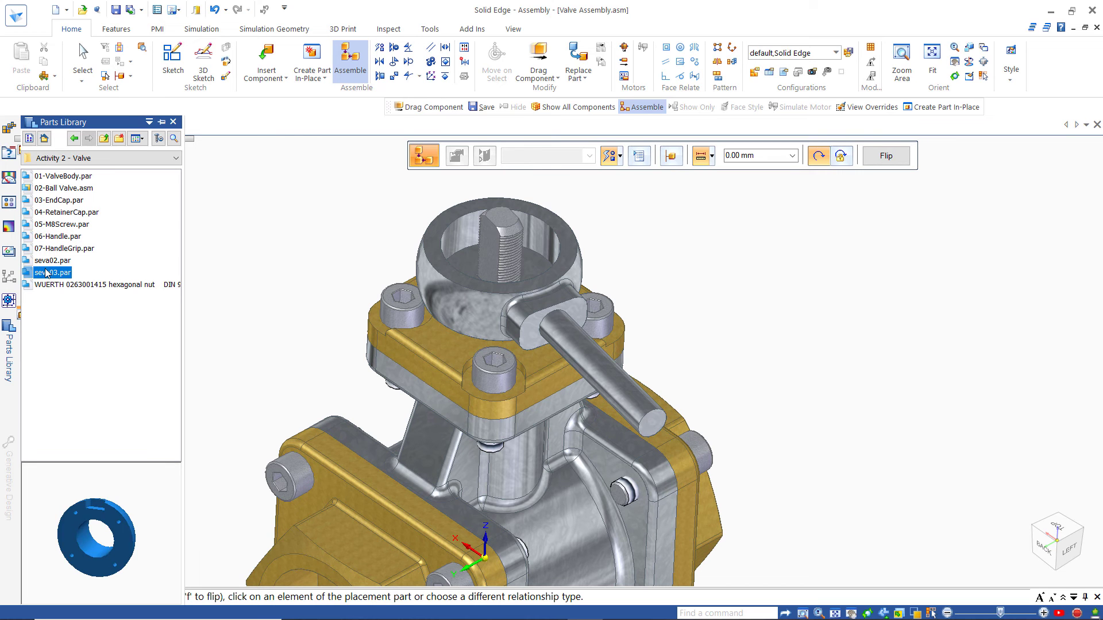
{"action": "left_click", "coordinate": [68, 202]}
{"action": "left_click", "coordinate": [71, 215]}
{"action": "left_click", "coordinate": [69, 225]}
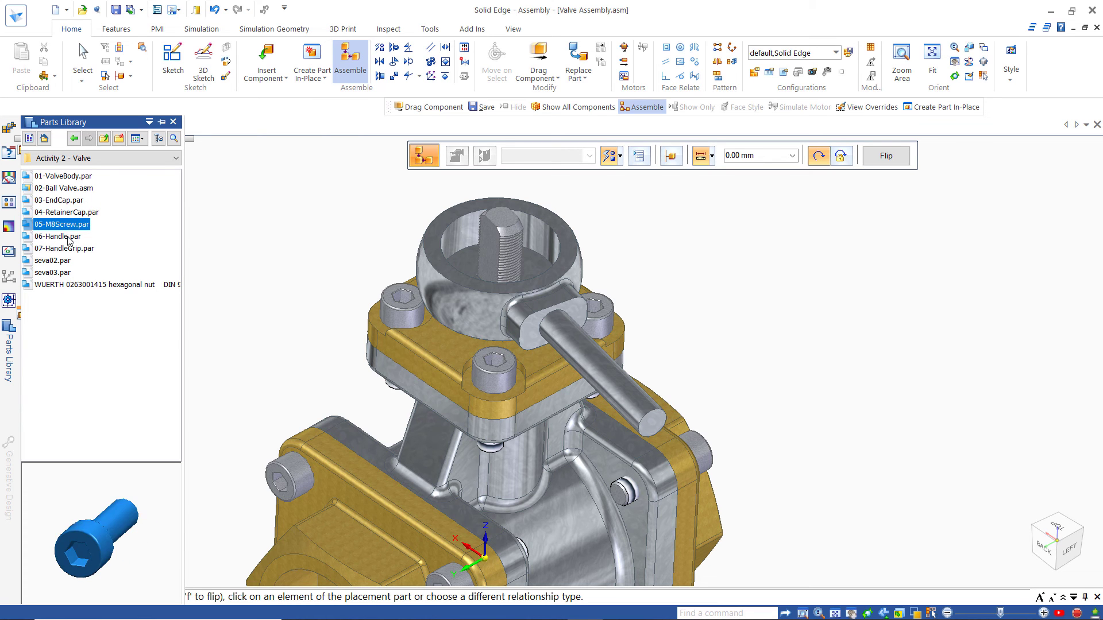
{"action": "left_click", "coordinate": [68, 240]}
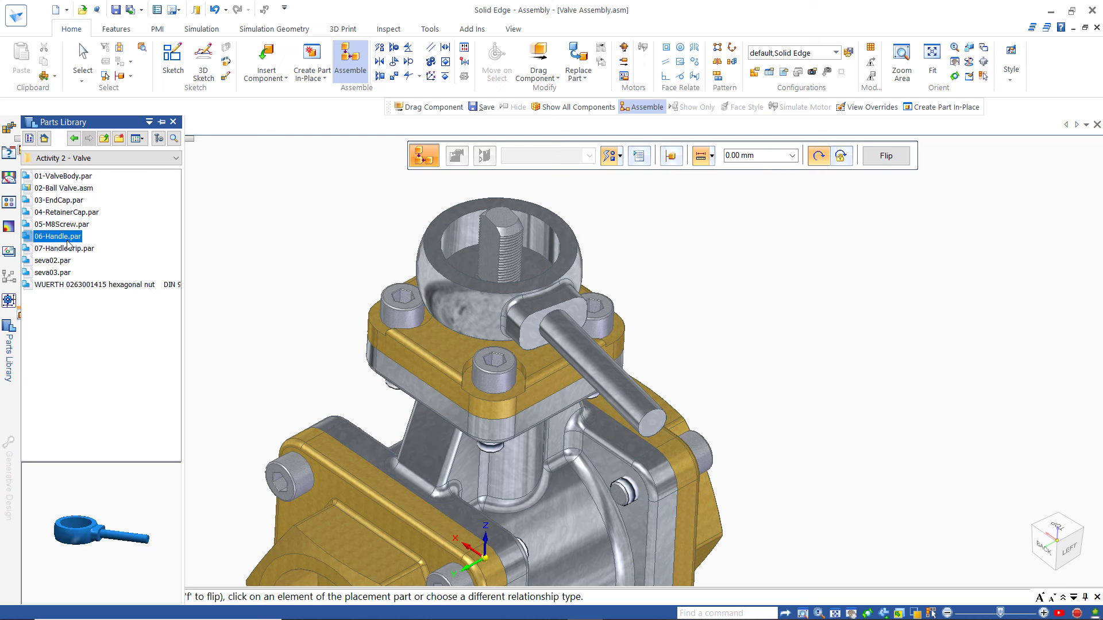
{"action": "left_click", "coordinate": [62, 252]}
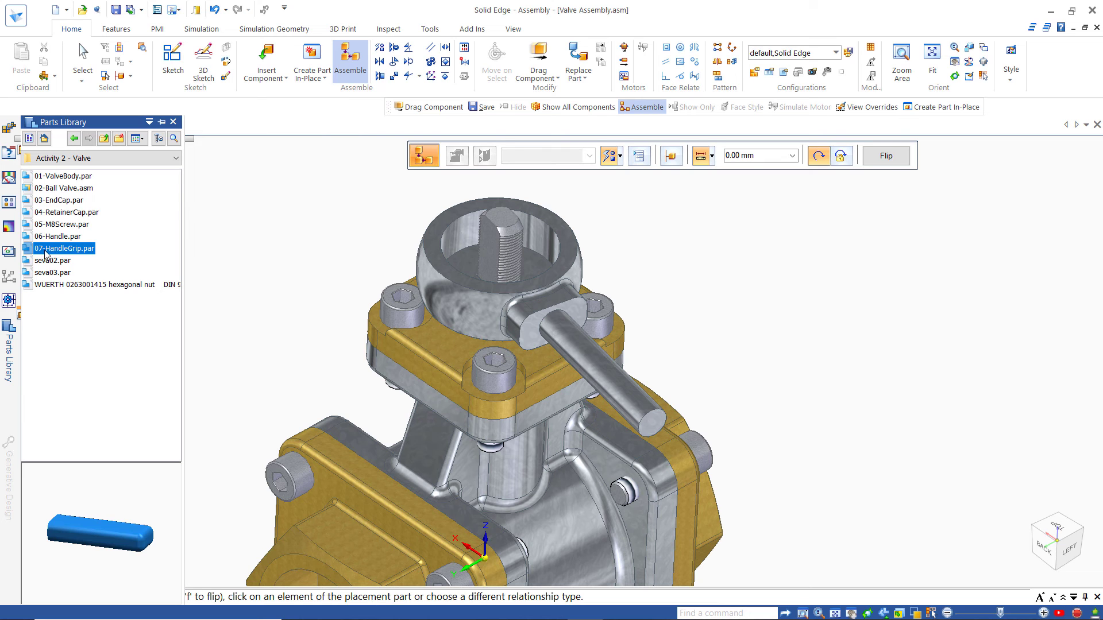
{"action": "left_click_drag", "start_coordinate": [186, 236], "coordinate": [225, 231]}
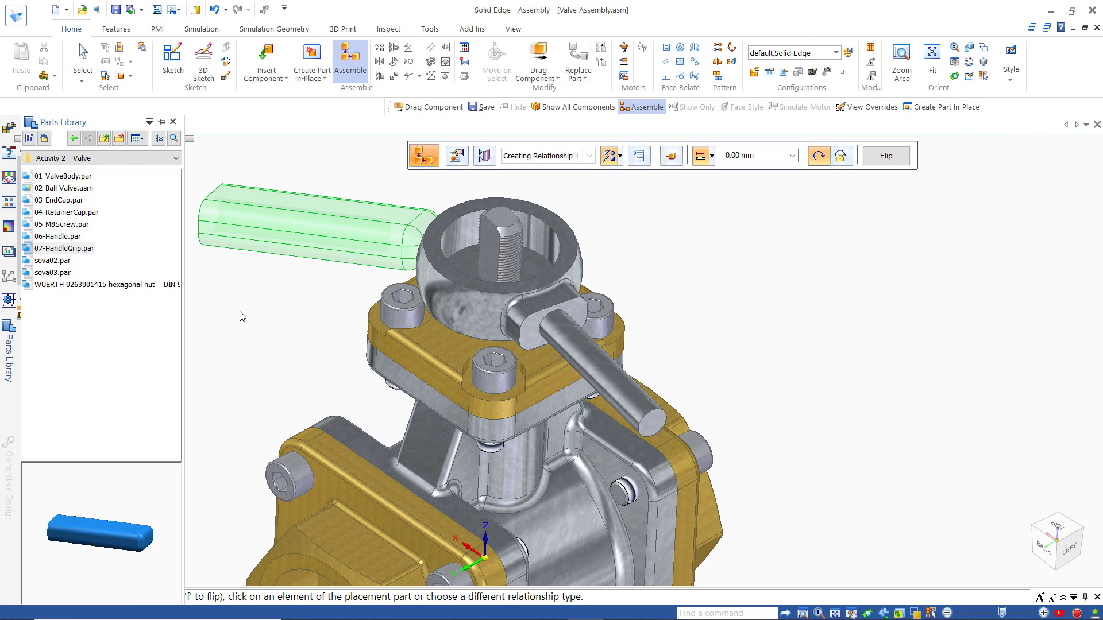
Align the bore axis of 07-HandleGrip.par:1 with the axis of the handle's cylindrical rod.
{"action": "middle_click_drag", "start_coordinate": [264, 306], "coordinate": [311, 270]}
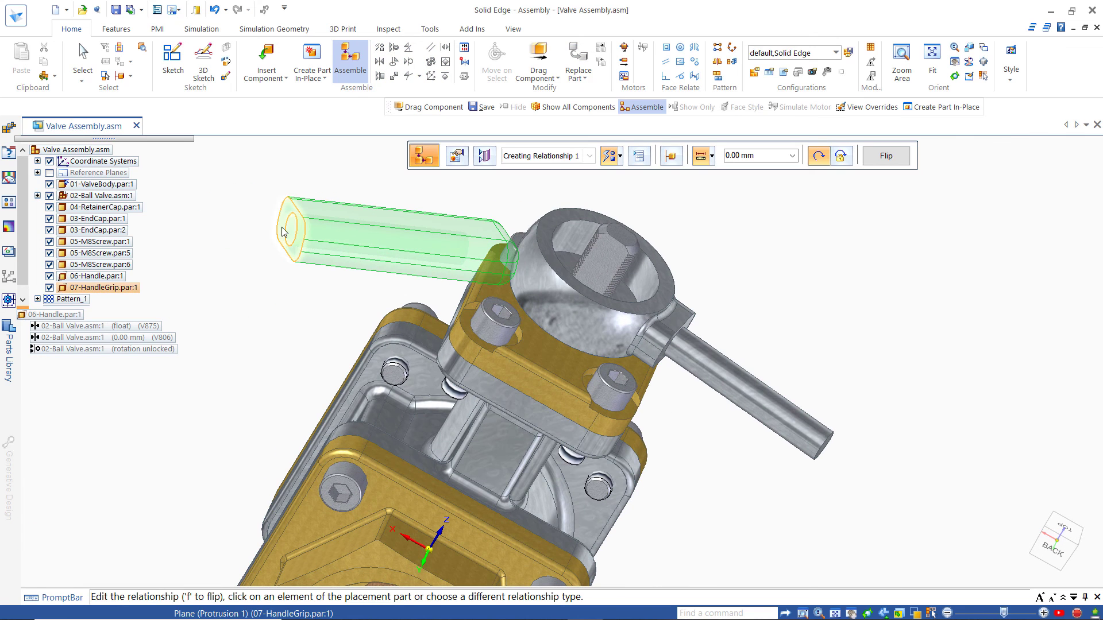
{"action": "scroll", "coordinate": [291, 236], "scroll_direction": "up", "scroll_amount": 5}
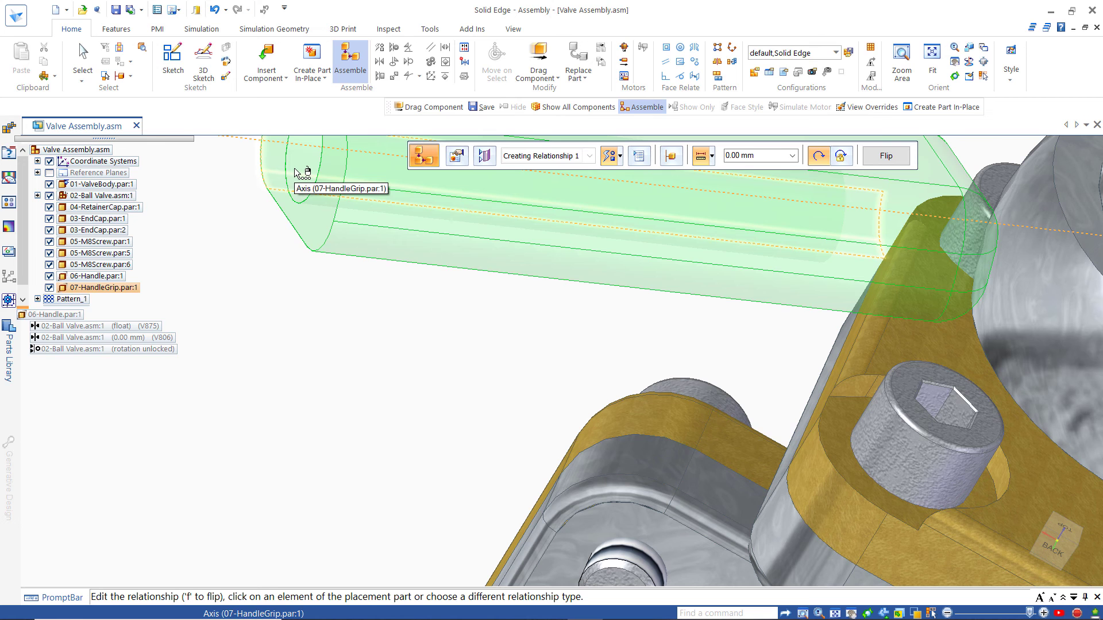
{"action": "middle_click_drag", "start_coordinate": [295, 172], "coordinate": [298, 266], "text": "shift"}
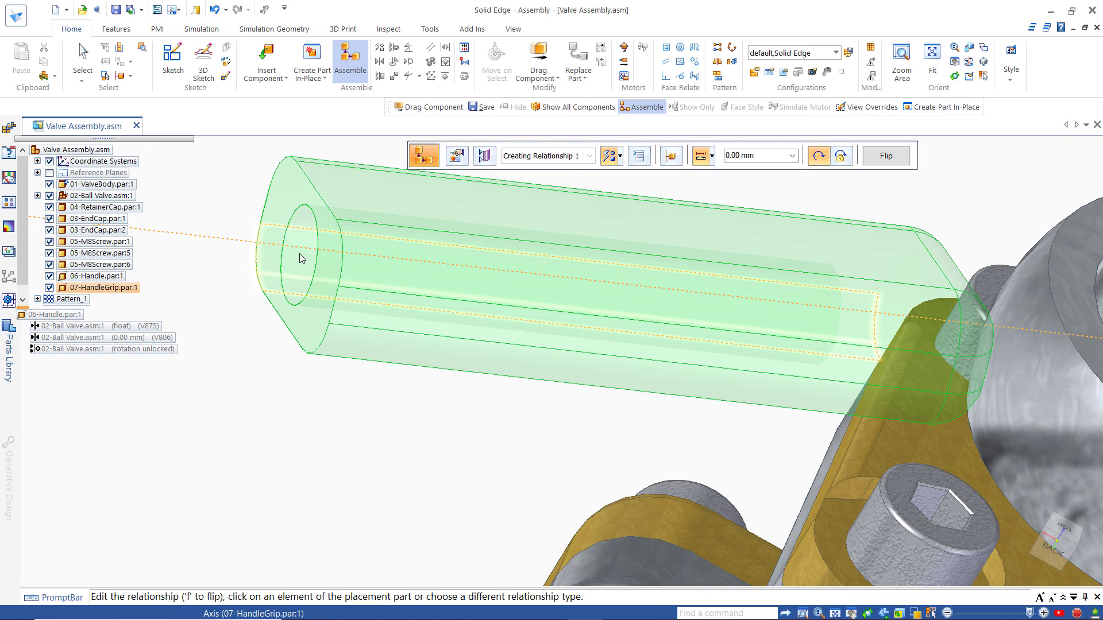
{"action": "right_click", "coordinate": [300, 257]}
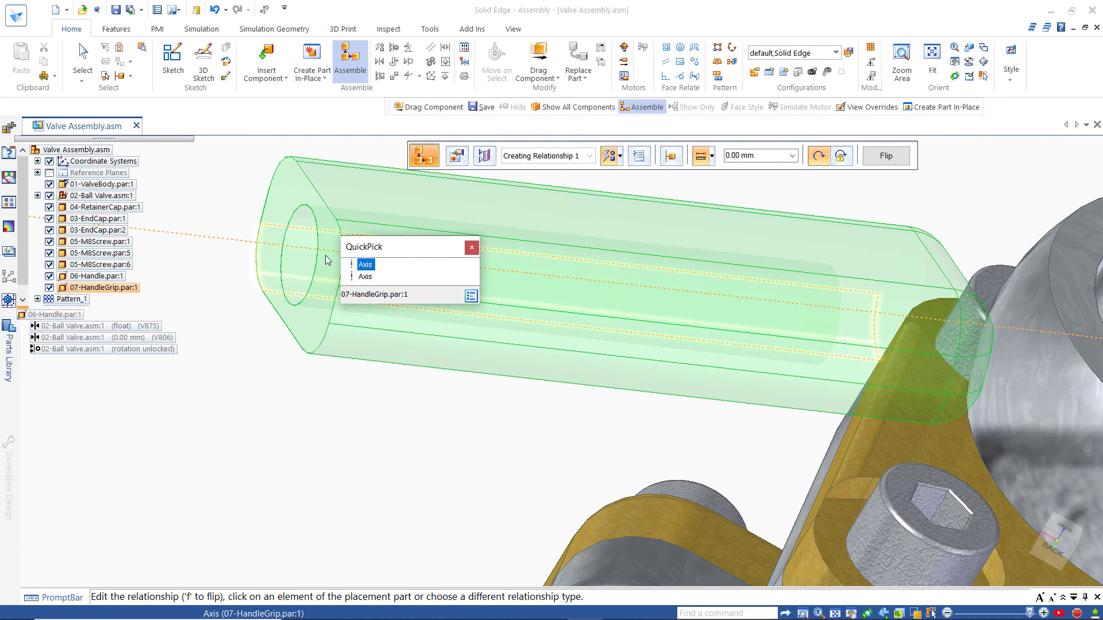
{"action": "left_click", "coordinate": [366, 277]}
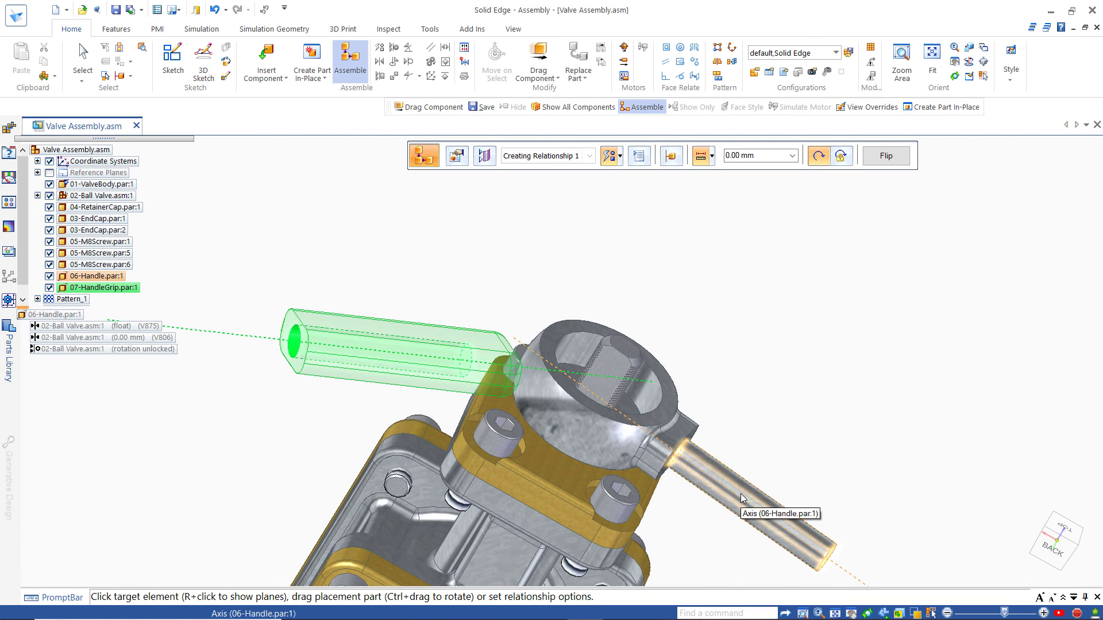
{"action": "left_click", "coordinate": [736, 498]}
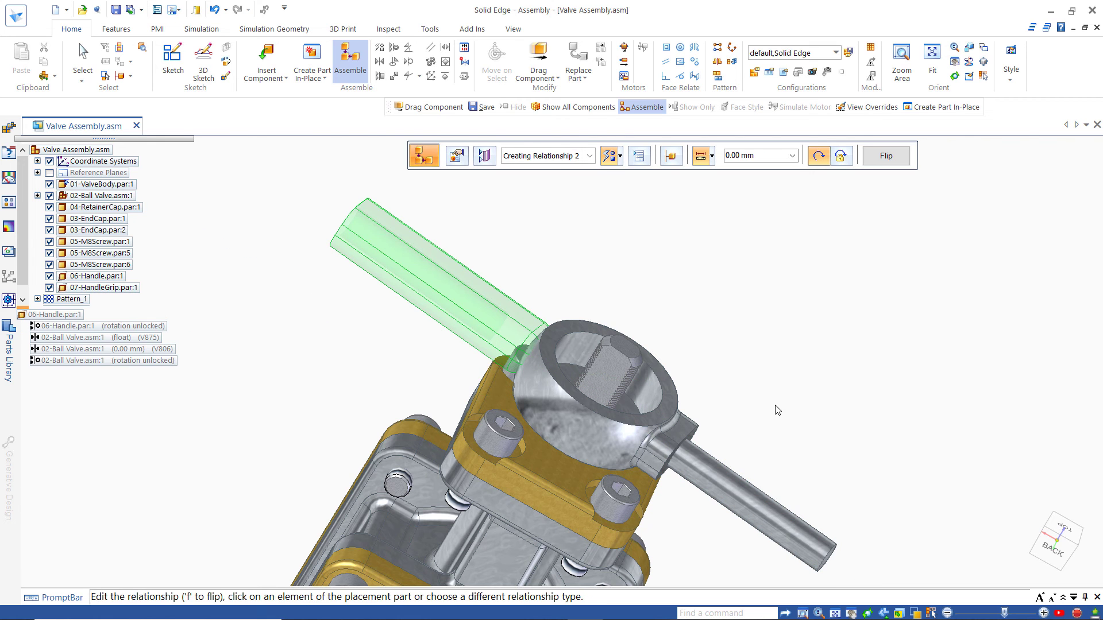
Move the handle grip along the rod's axis to a position beyond the rod's free end.
{"action": "middle_click_drag", "start_coordinate": [543, 316], "coordinate": [330, 302]}
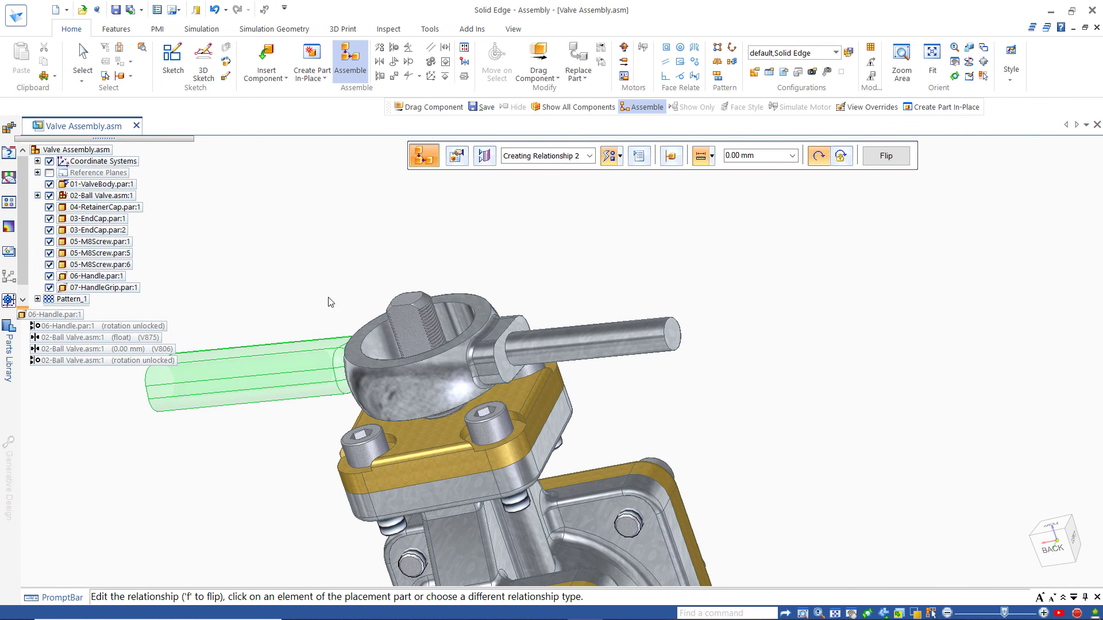
{"action": "left_click", "coordinate": [290, 350]}
{"action": "left_click_drag", "start_coordinate": [260, 359], "coordinate": [886, 315]}
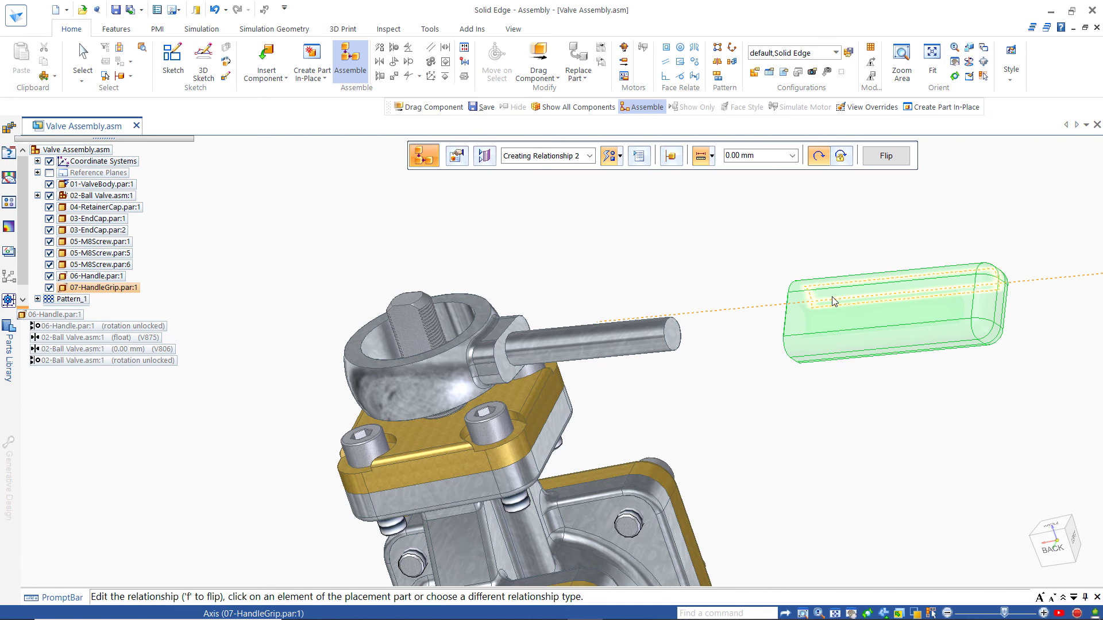
Align a flat long side face of 07-HandleGrip.par:1 with the flat face of the handle's lug at a 0.00 mm offset.
{"action": "middle_click_drag", "start_coordinate": [739, 322], "coordinate": [719, 289]}
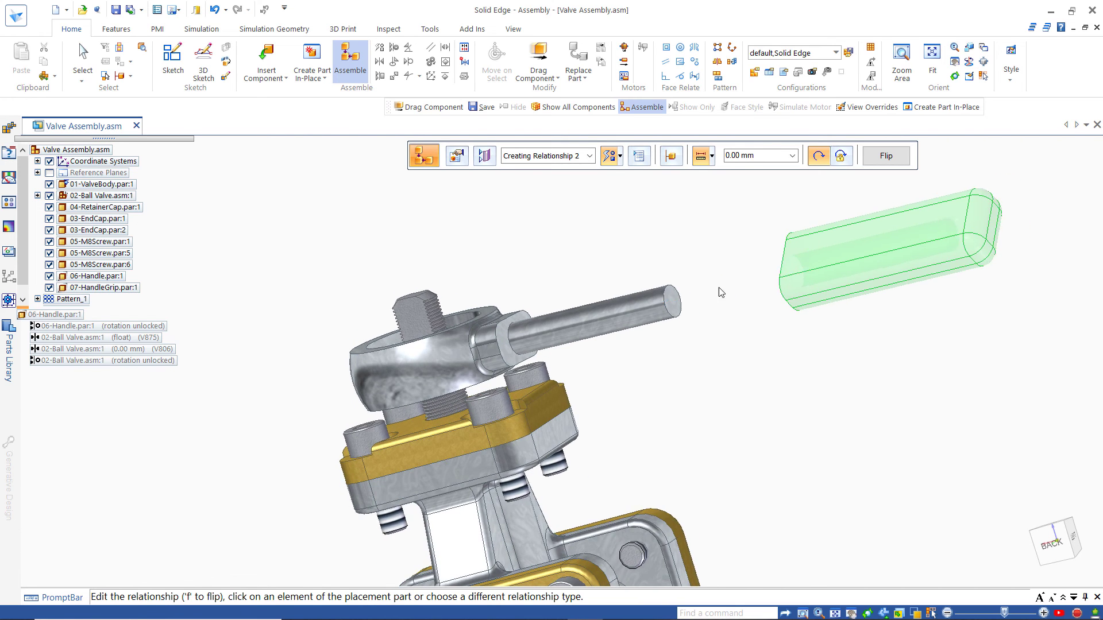
{"action": "right_click", "coordinate": [793, 252]}
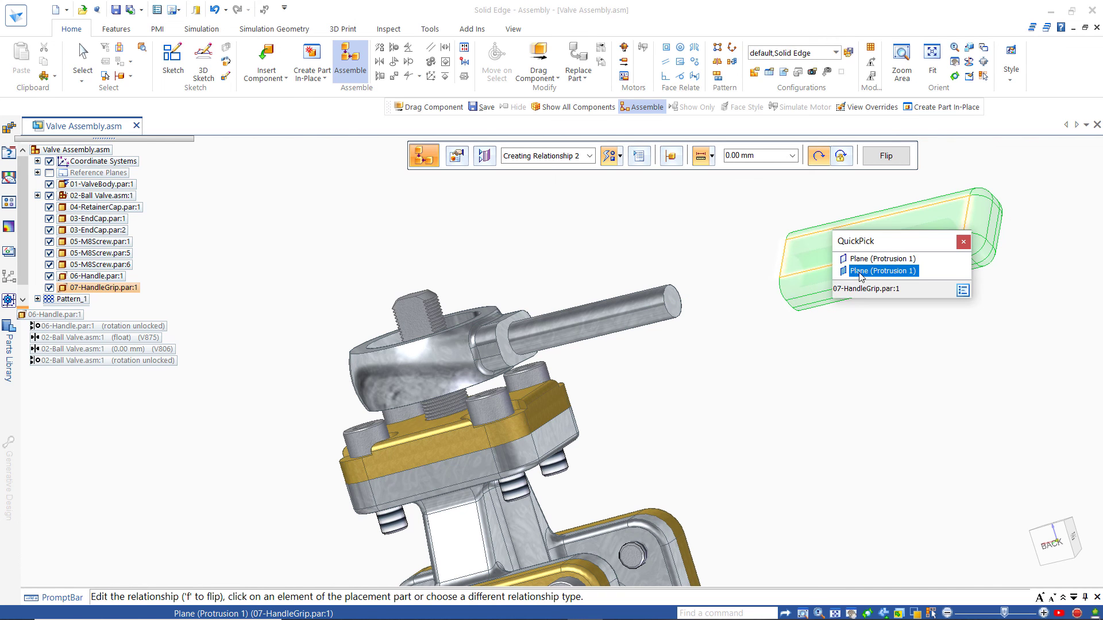
{"action": "left_click", "coordinate": [861, 271]}
{"action": "middle_click_drag", "start_coordinate": [529, 270], "coordinate": [537, 348]}
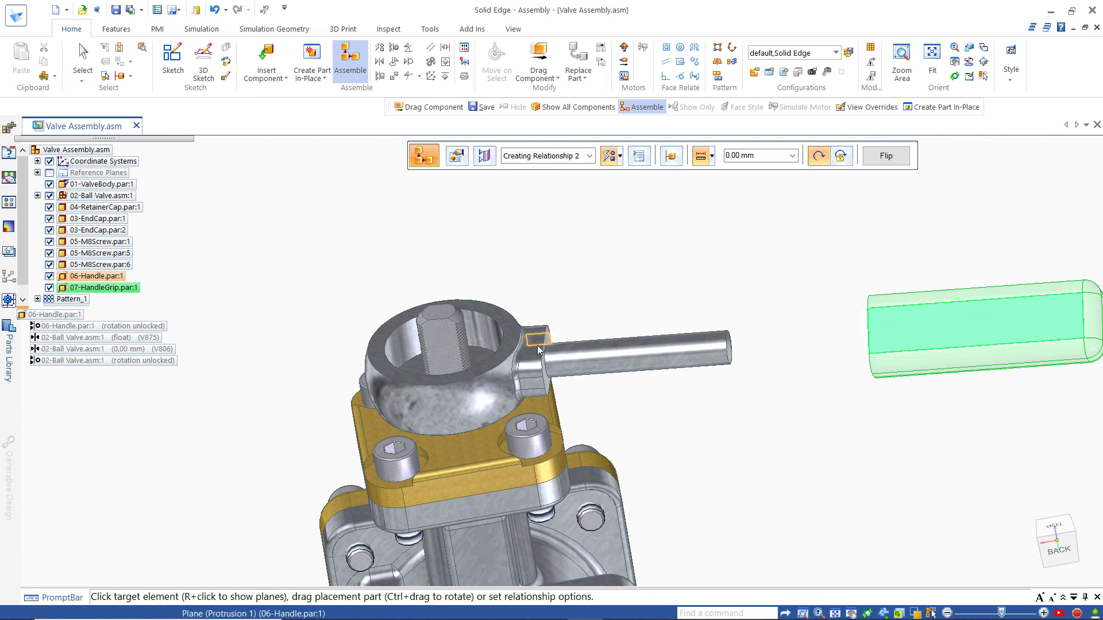
{"action": "right_click", "coordinate": [539, 349]}
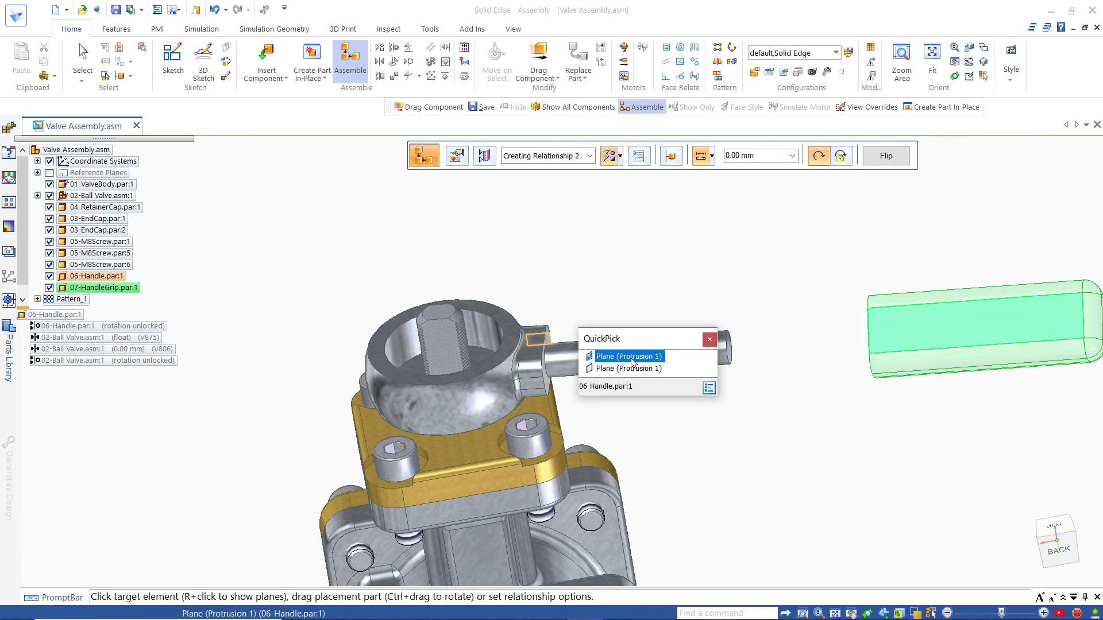
{"action": "left_click", "coordinate": [632, 373]}
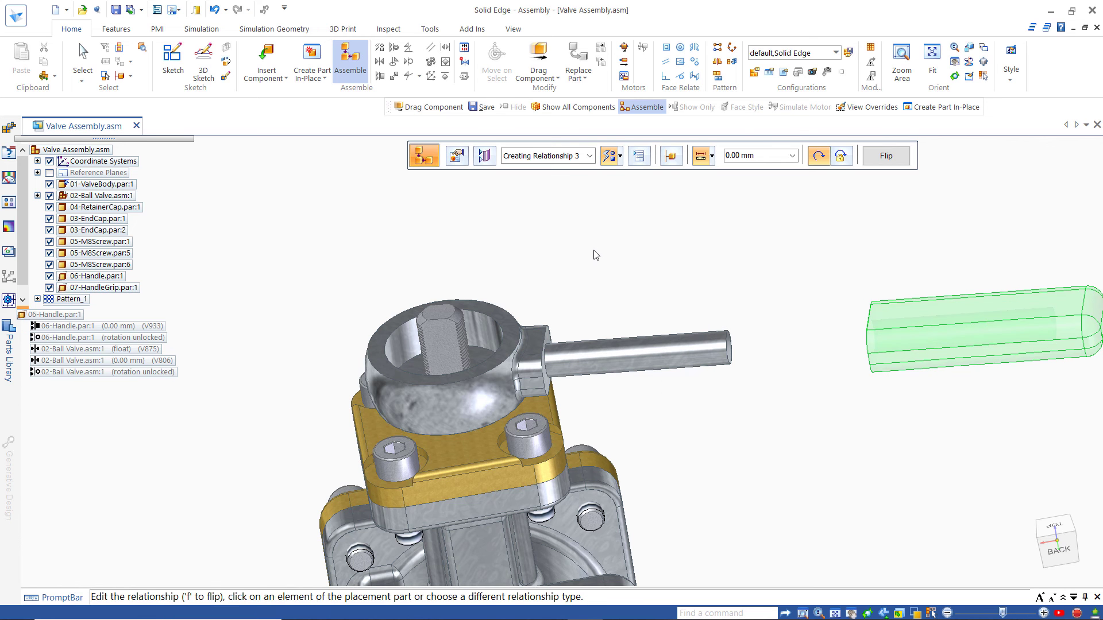
Mate the open end face of the handle grip against the handle's shoulder face around the rod, with a 0.00 mm offset.
{"action": "middle_click_drag", "start_coordinate": [756, 415], "coordinate": [891, 377]}
{"action": "left_click", "coordinate": [951, 350]}
{"action": "middle_click_drag", "start_coordinate": [951, 351], "coordinate": [597, 279]}
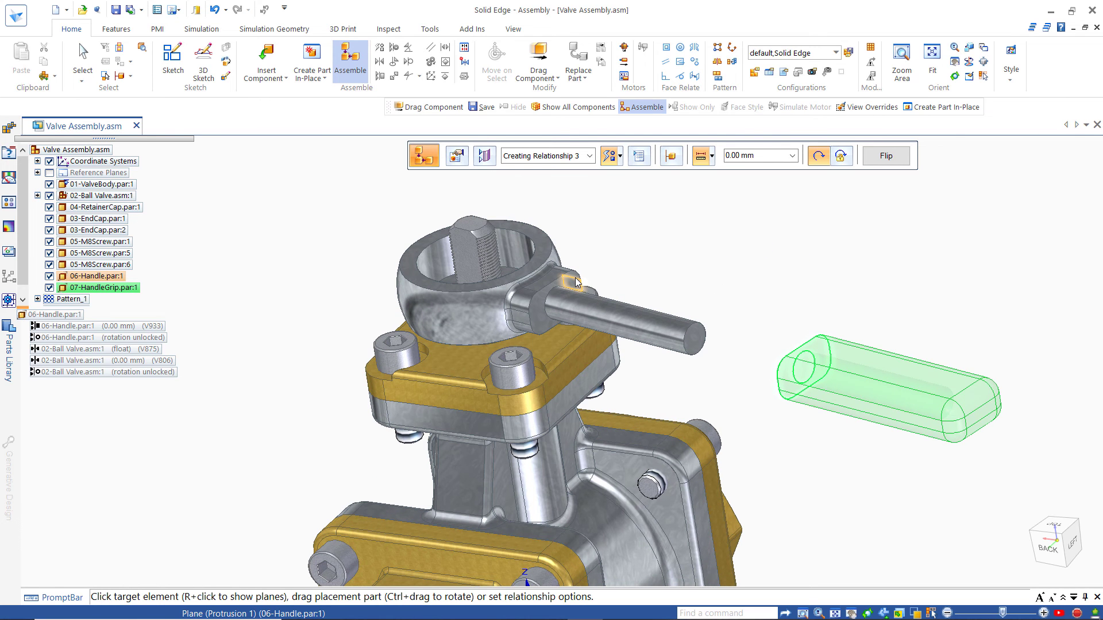
{"action": "right_click", "coordinate": [576, 281]}
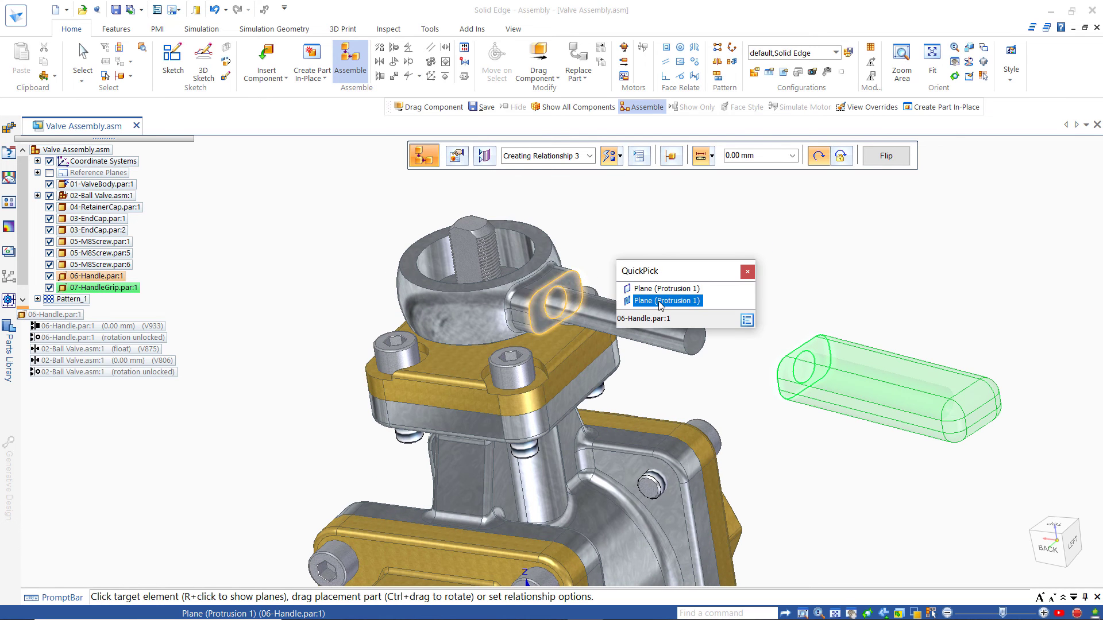
{"action": "left_click", "coordinate": [661, 301]}
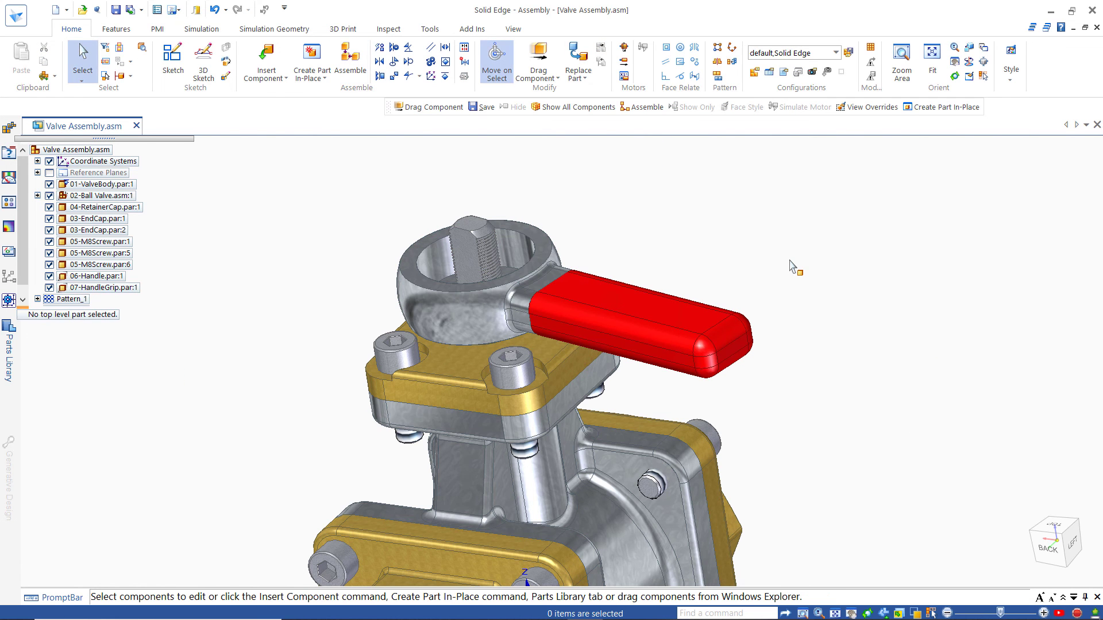
{"action": "middle_click_drag", "start_coordinate": [771, 271], "coordinate": [798, 303]}
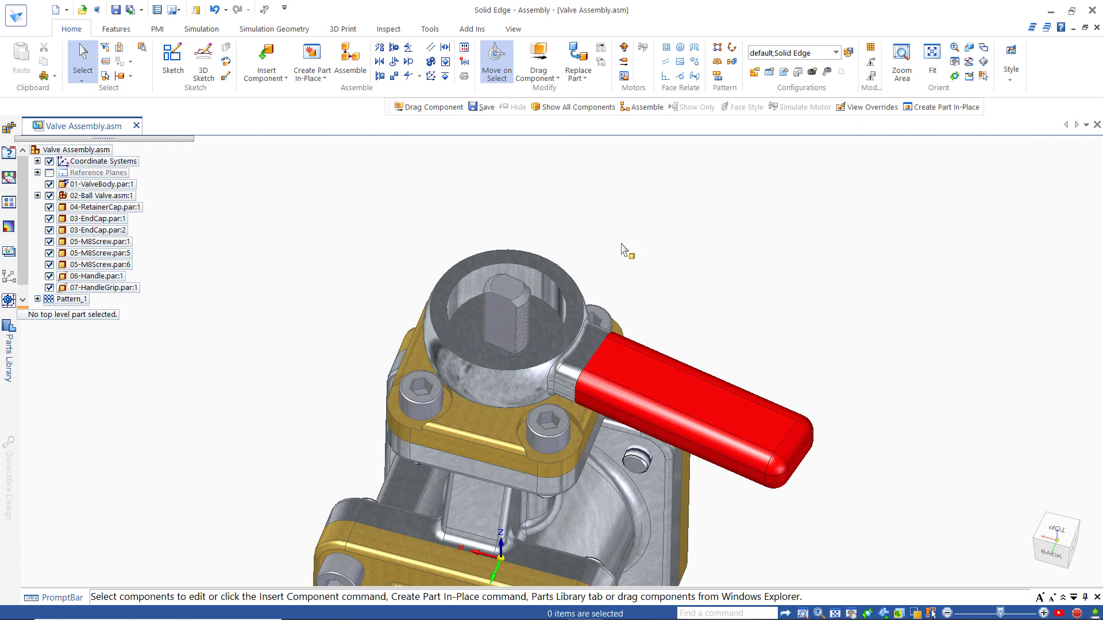
{"action": "scroll", "coordinate": [441, 228], "scroll_direction": "up", "scroll_amount": 2}
{"action": "scroll", "coordinate": [442, 230], "scroll_direction": "up", "scroll_amount": 2}
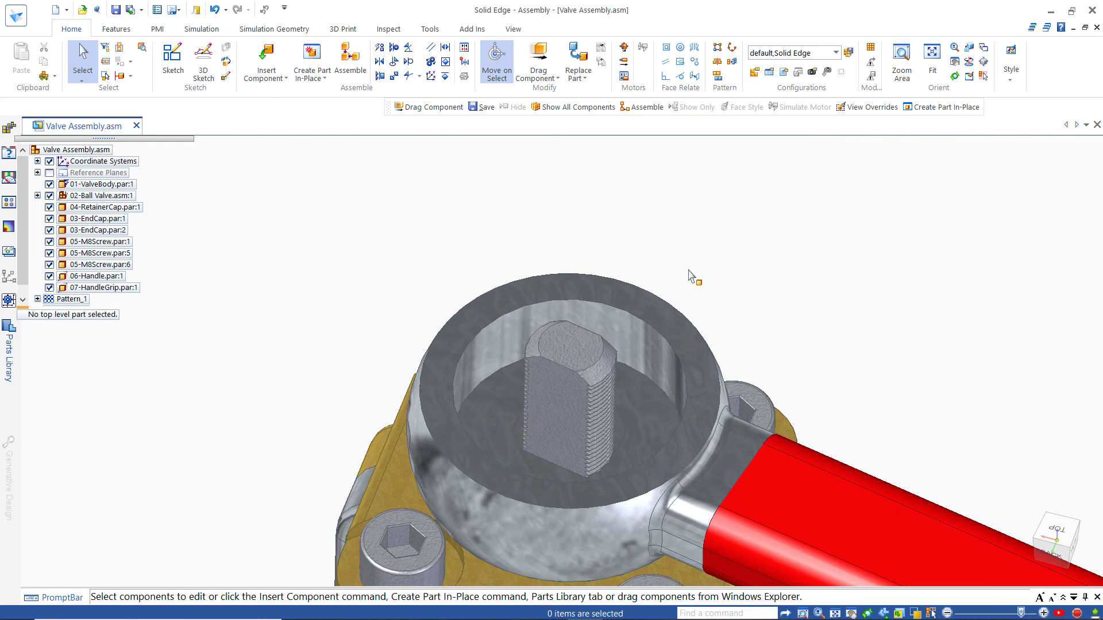
{"action": "scroll", "coordinate": [695, 269], "scroll_direction": "down", "scroll_amount": 1}
{"action": "middle_click_drag", "start_coordinate": [856, 345], "coordinate": [751, 308], "text": "shift"}
{"action": "left_click", "coordinate": [9, 344]}
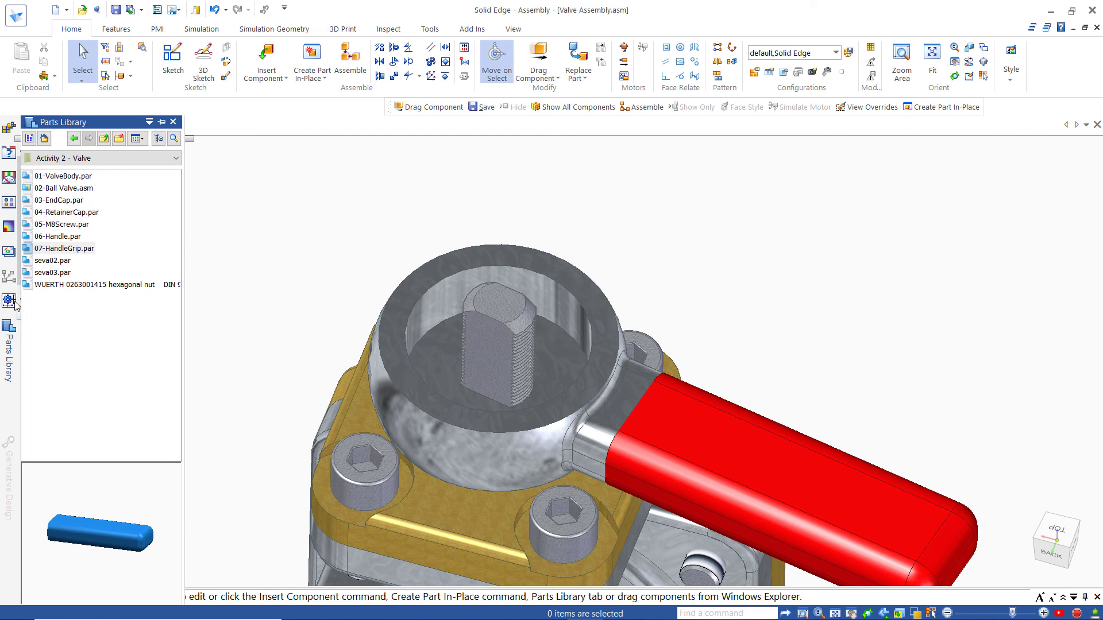
{"action": "left_click", "coordinate": [48, 286]}
{"action": "left_click_drag", "start_coordinate": [68, 534], "coordinate": [97, 488]}
{"action": "left_click_drag", "start_coordinate": [308, 298], "coordinate": [810, 243]}
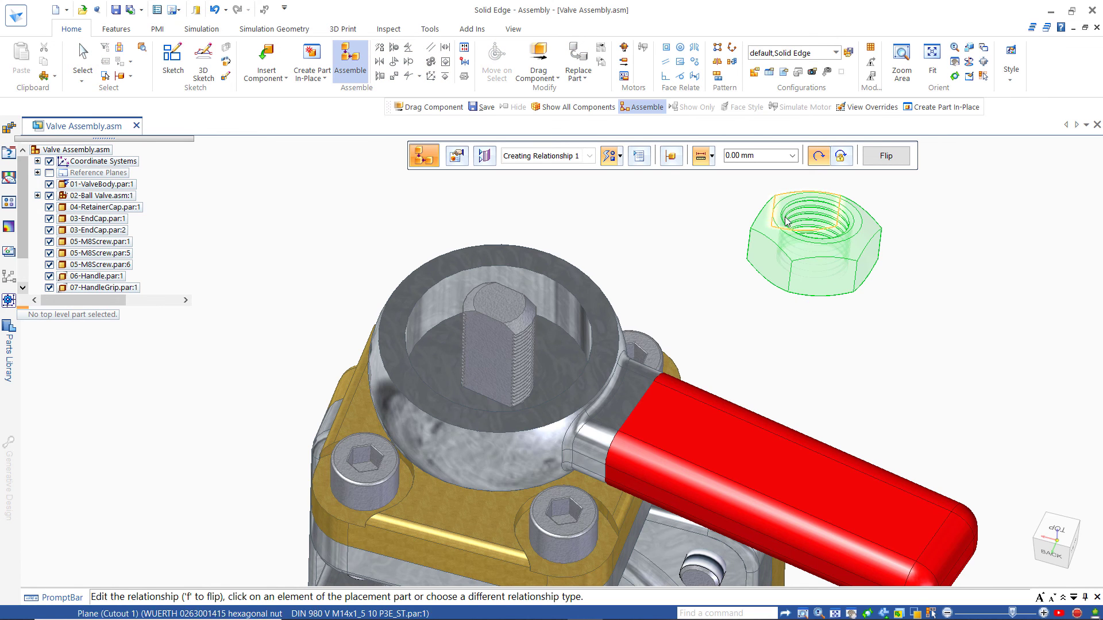
Align the hexagonal nut's threaded hole axis with the valve stem's axis and move the nut up along the stem, clear of the handle ring.
{"action": "left_click", "coordinate": [804, 222]}
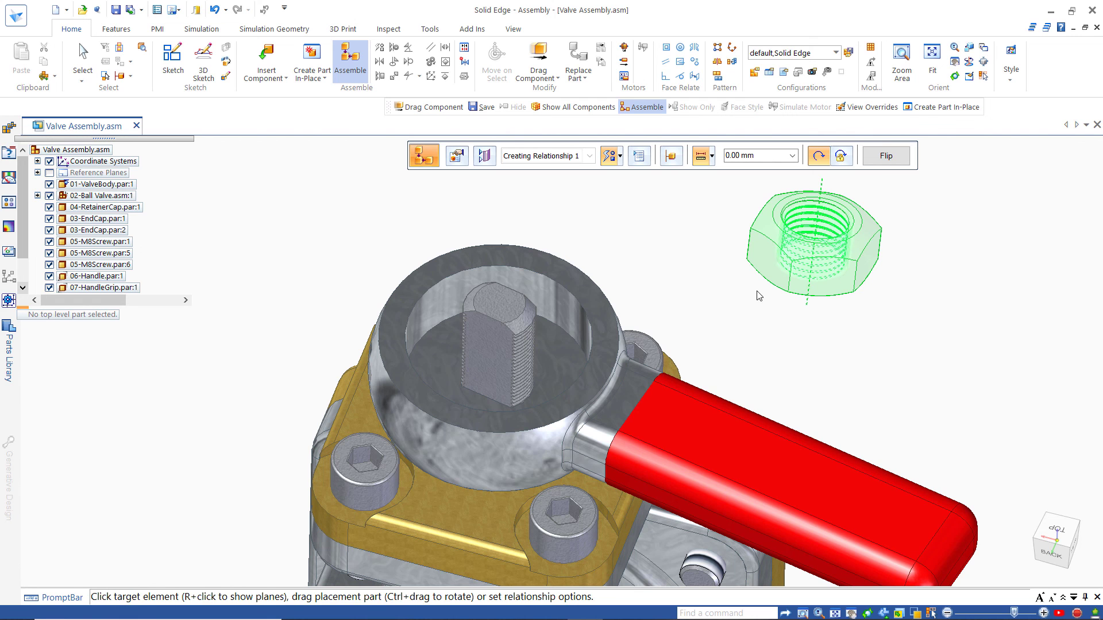
{"action": "left_click", "coordinate": [525, 323]}
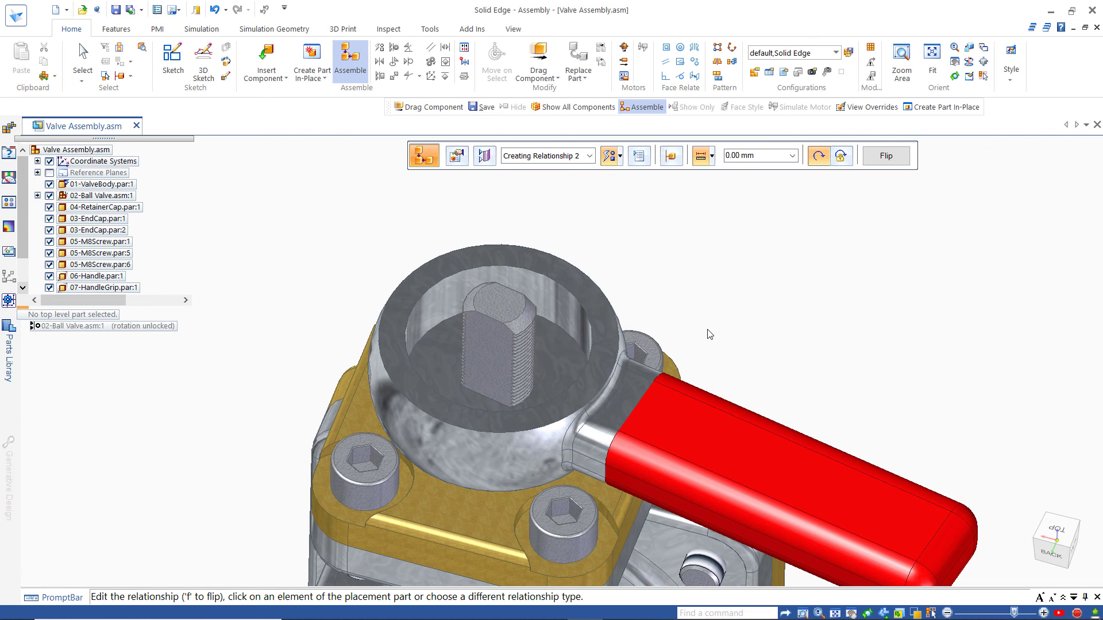
{"action": "scroll", "coordinate": [710, 333], "scroll_direction": "down", "scroll_amount": 3}
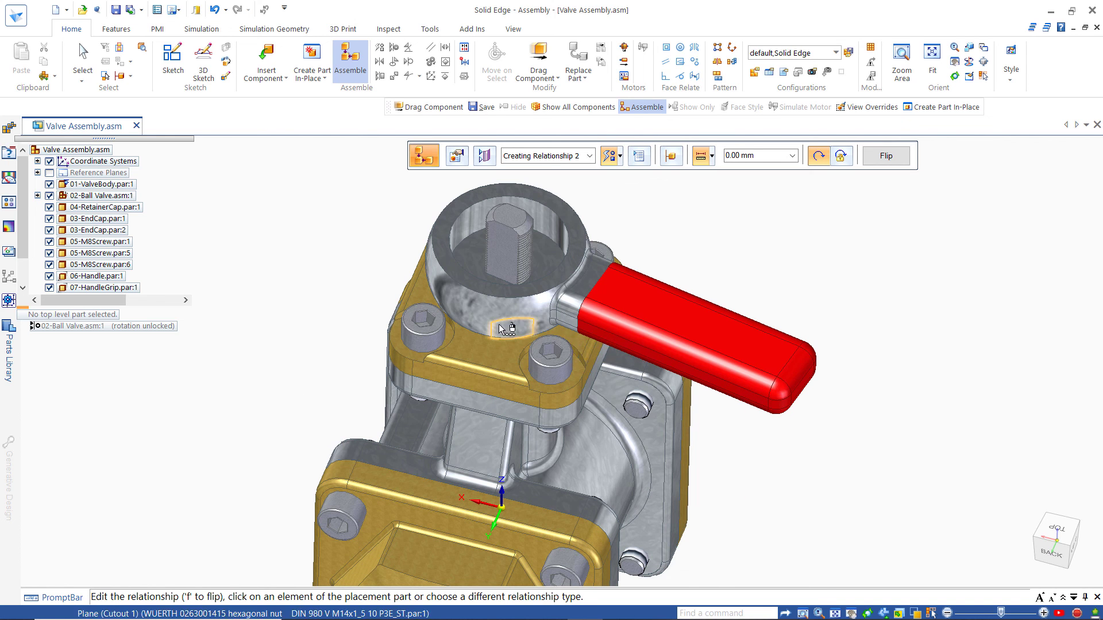
{"action": "left_click", "coordinate": [499, 325]}
{"action": "left_click_drag", "start_coordinate": [499, 324], "coordinate": [516, 178]}
Mate the nut's underside with the recessed floor inside the handle ring at a 0.00 mm offset.
{"action": "left_click", "coordinate": [636, 215]}
{"action": "middle_click_drag", "start_coordinate": [638, 226], "coordinate": [574, 169]}
{"action": "middle_click_drag", "start_coordinate": [597, 215], "coordinate": [624, 402], "text": "shift"}
{"action": "middle_click_drag", "start_coordinate": [623, 402], "coordinate": [543, 330]}
{"action": "left_click", "coordinate": [547, 367]}
{"action": "middle_click_drag", "start_coordinate": [546, 368], "coordinate": [601, 458]}
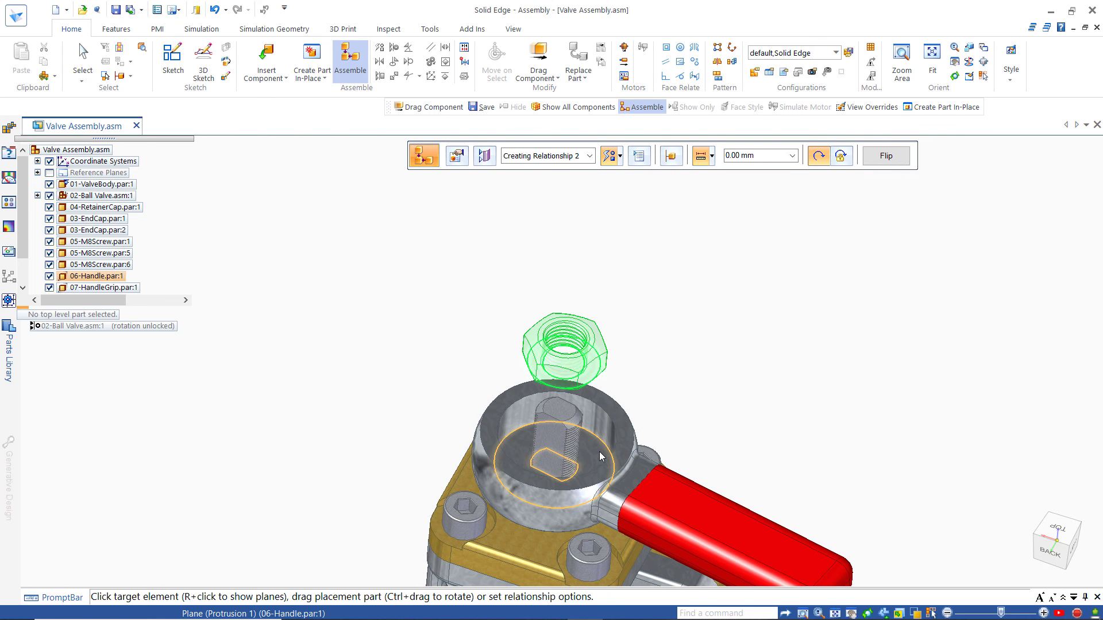
{"action": "left_click", "coordinate": [599, 456]}
{"action": "key", "text": "Escape"}
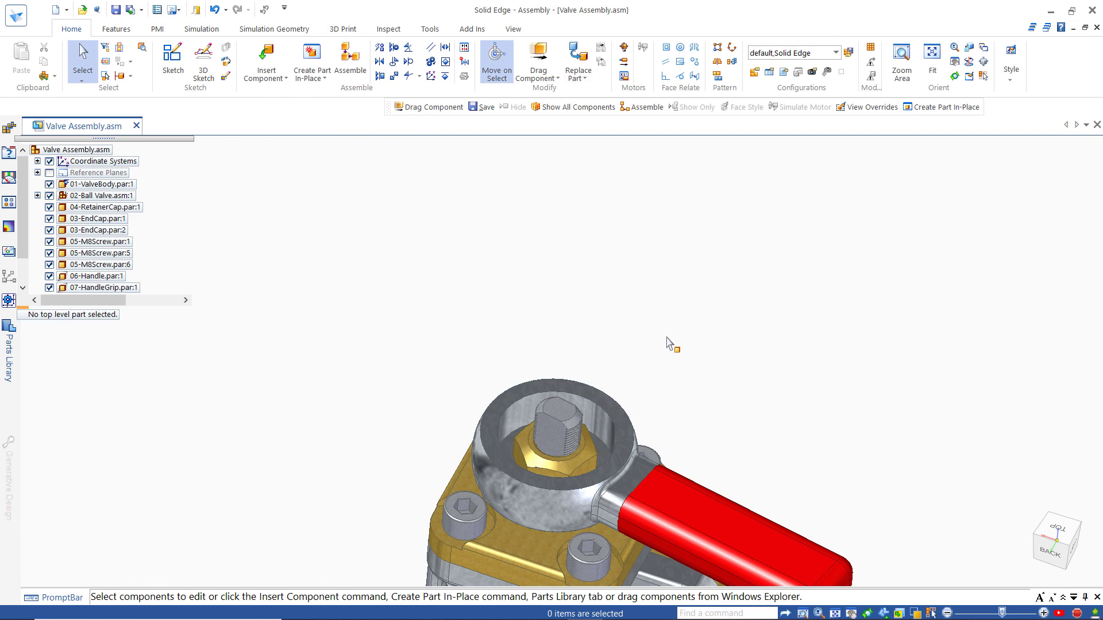
Test the valve's motion by rotating the handle about the stem with Drag Component and its default analysis options.
{"action": "middle_click_drag", "start_coordinate": [662, 386], "coordinate": [624, 196], "text": "shift"}
{"action": "scroll", "coordinate": [800, 337], "scroll_direction": "down", "scroll_amount": 6}
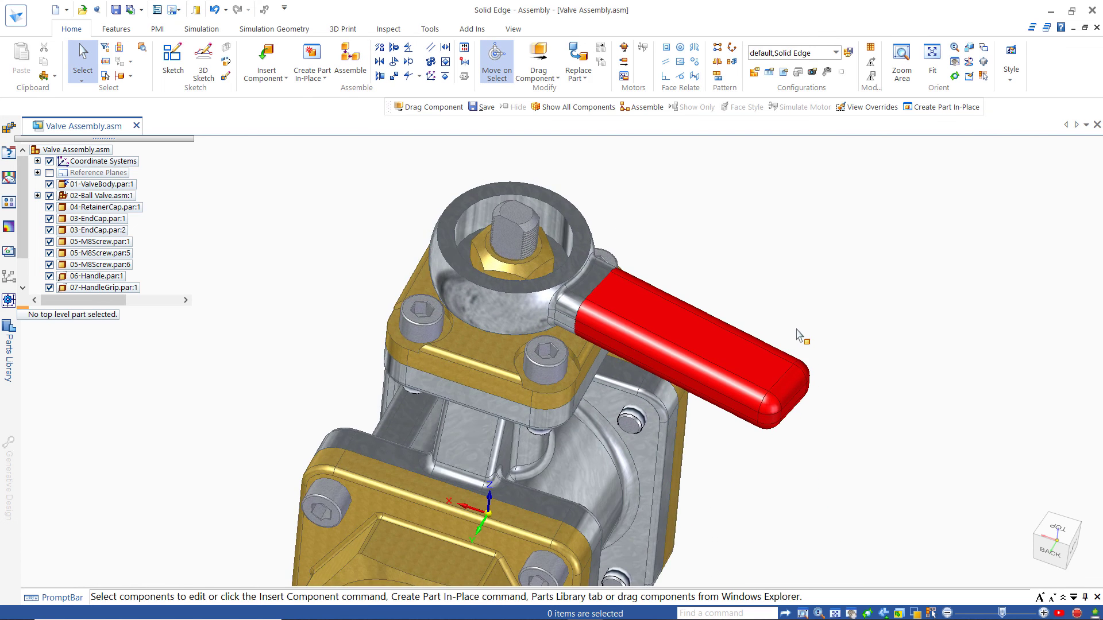
{"action": "middle_click_drag", "start_coordinate": [850, 468], "coordinate": [844, 405]}
{"action": "scroll", "coordinate": [842, 399], "scroll_direction": "up", "scroll_amount": 1}
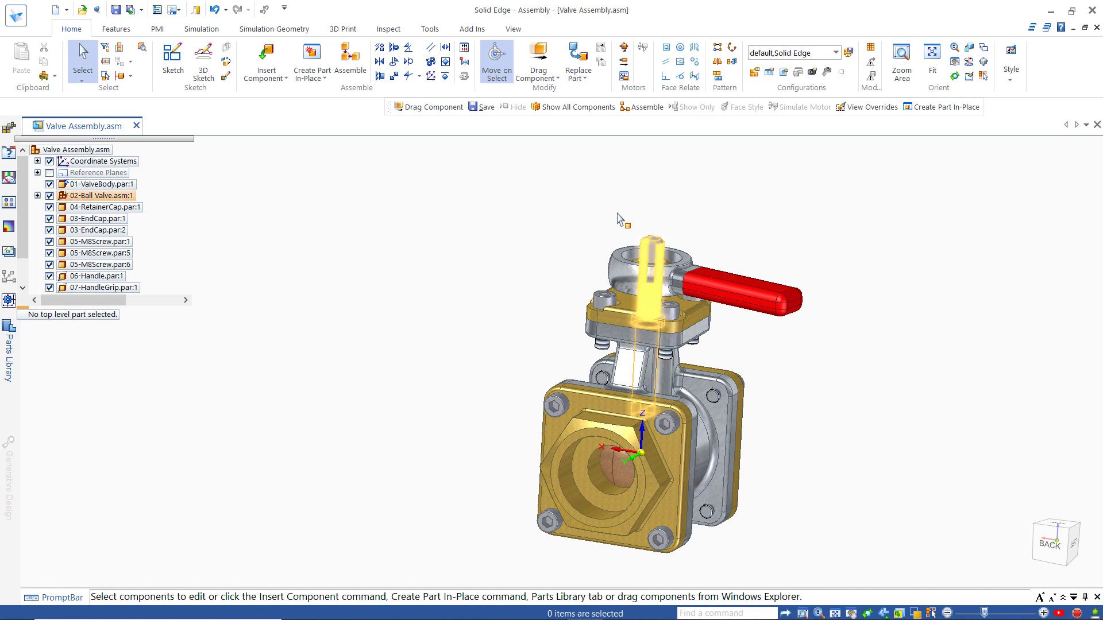
{"action": "left_click", "coordinate": [538, 57]}
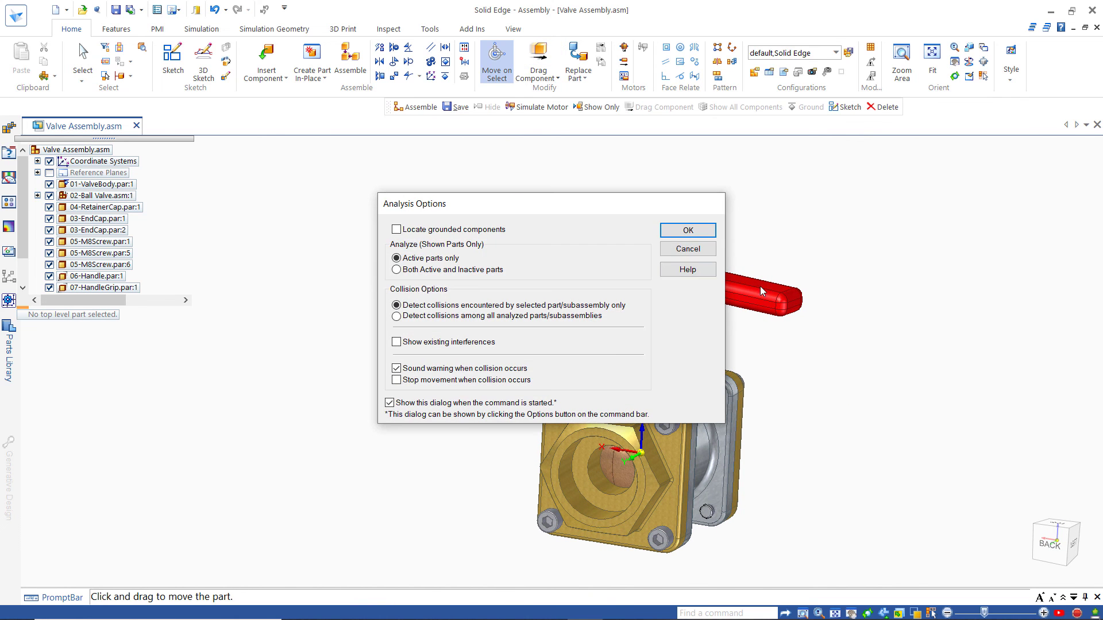
{"action": "left_click", "coordinate": [689, 230]}
{"action": "left_click_drag", "start_coordinate": [782, 306], "coordinate": [431, 287]}
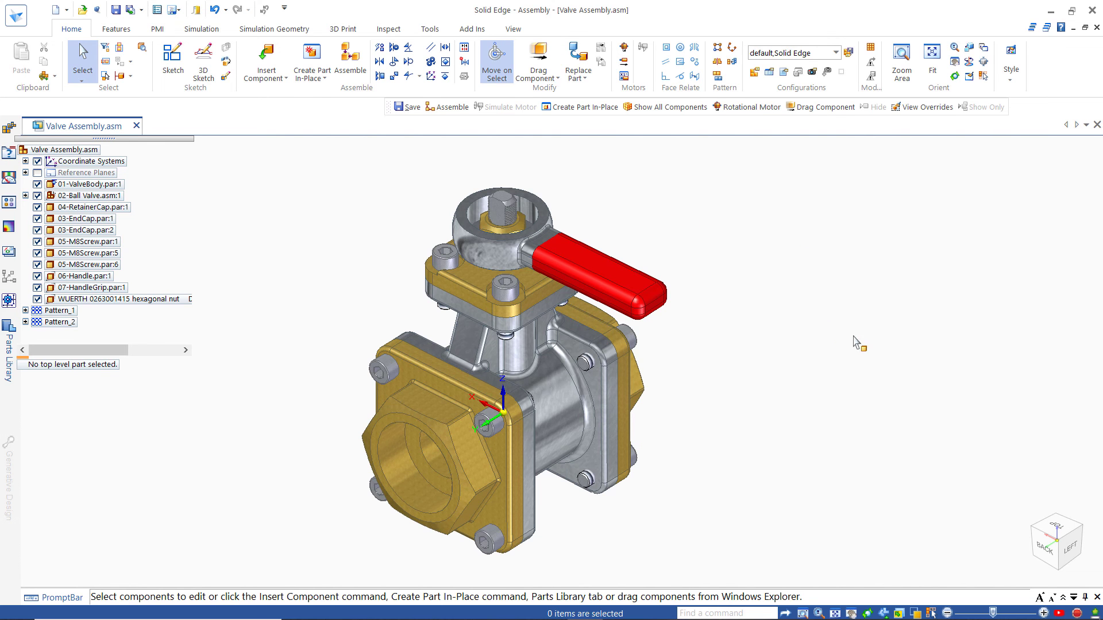
Create a rotational motor on the stem of 02-Ball Valve.asm:1 about the stem's axis, with a speed of 120 deg/s.
{"action": "left_click", "coordinate": [625, 46]}
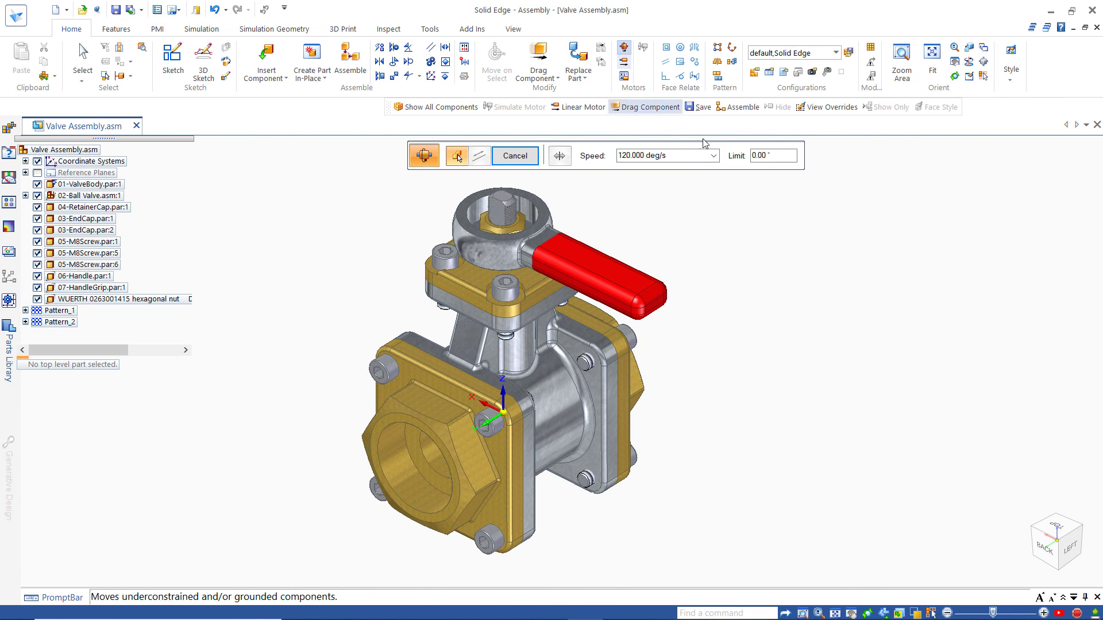
{"action": "left_click", "coordinate": [504, 215]}
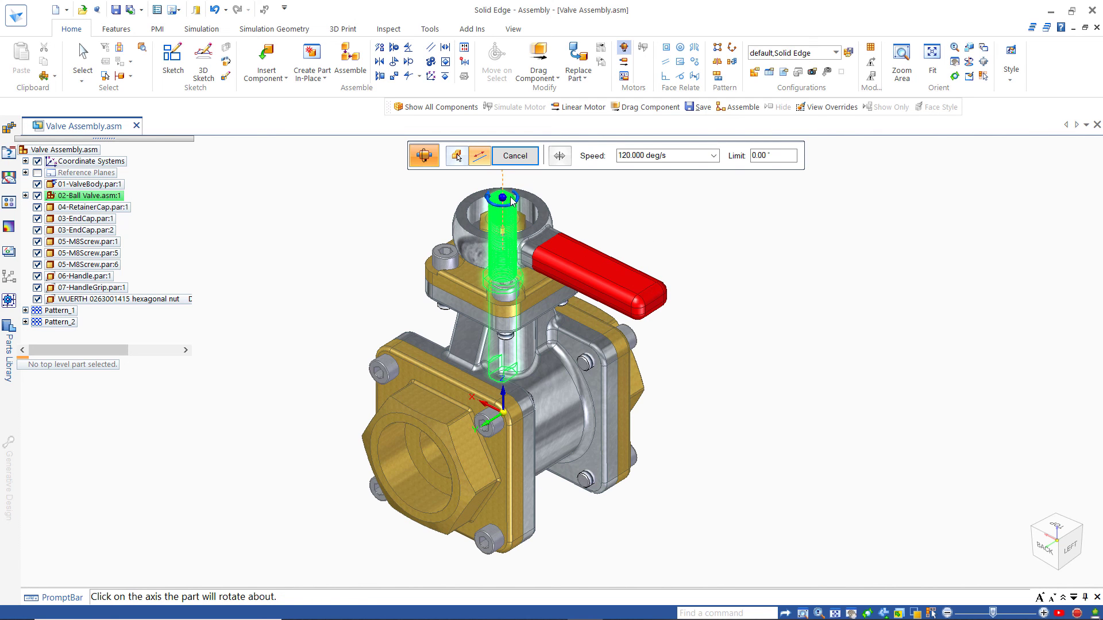
{"action": "left_click", "coordinate": [511, 199]}
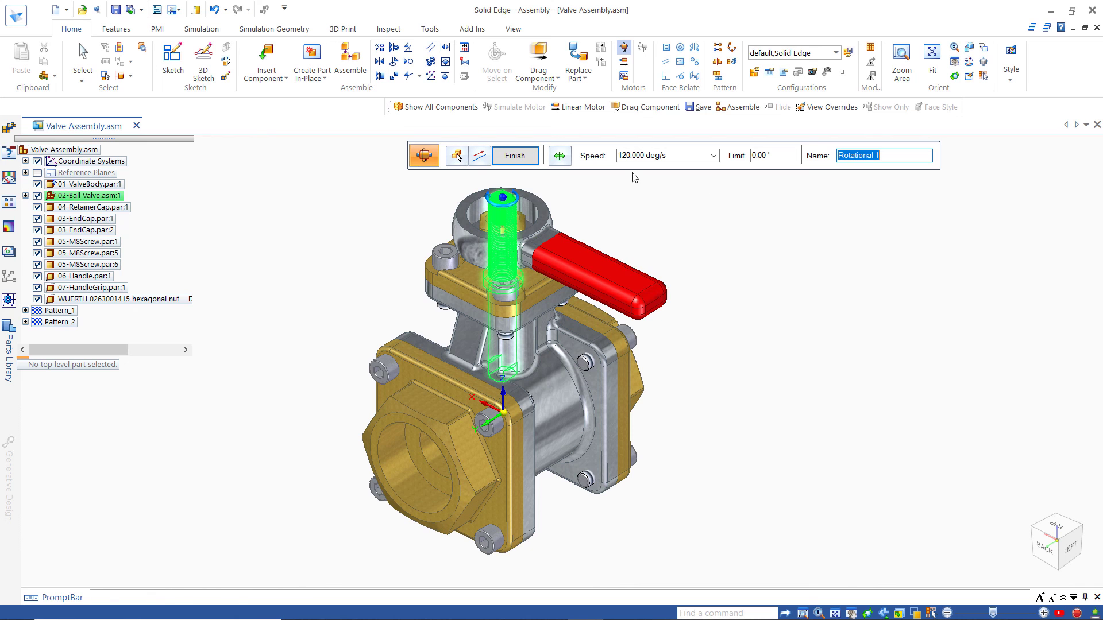
{"action": "left_click", "coordinate": [532, 161]}
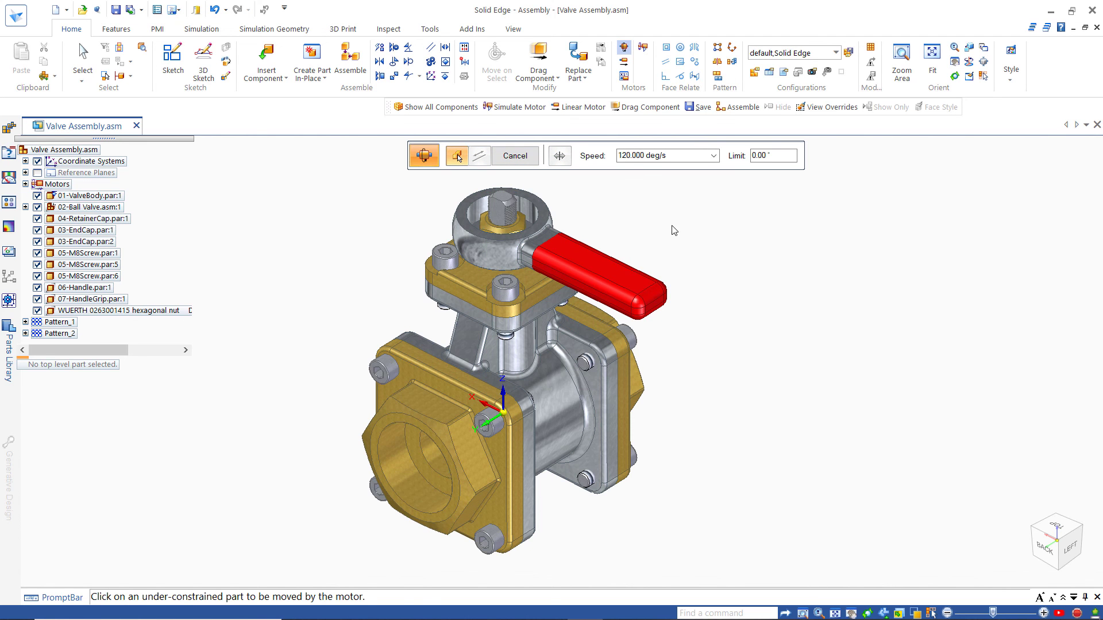
Simulate the Rotational 1 motor with no analysis and a default duration of 10 seconds, and play the animation.
{"action": "left_click", "coordinate": [644, 49]}
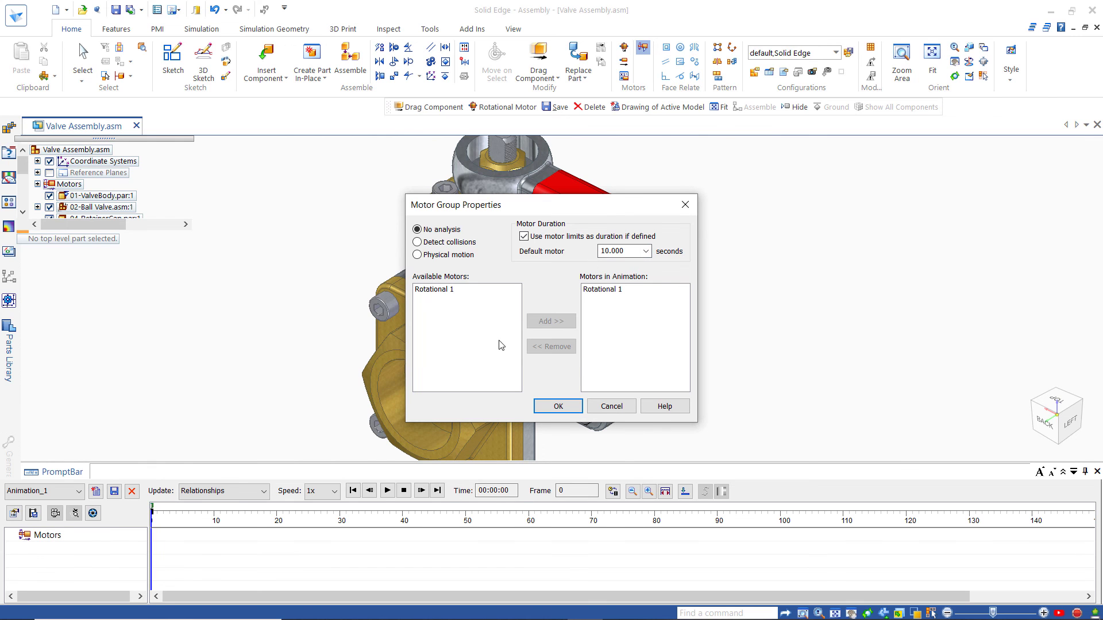
{"action": "left_click", "coordinate": [558, 406]}
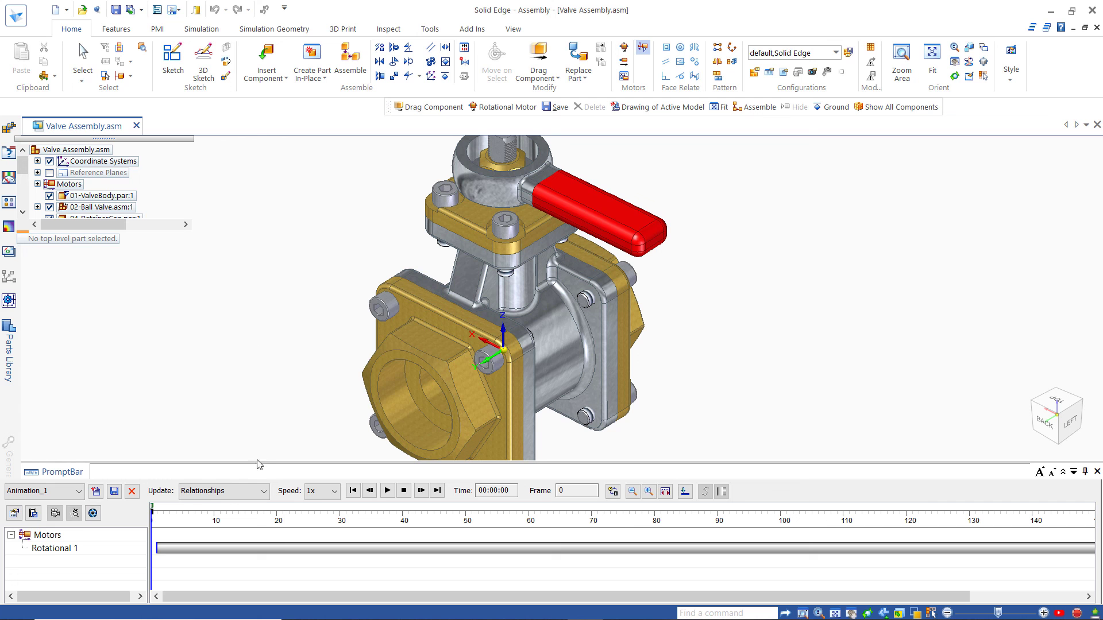
{"action": "left_click", "coordinate": [387, 490]}
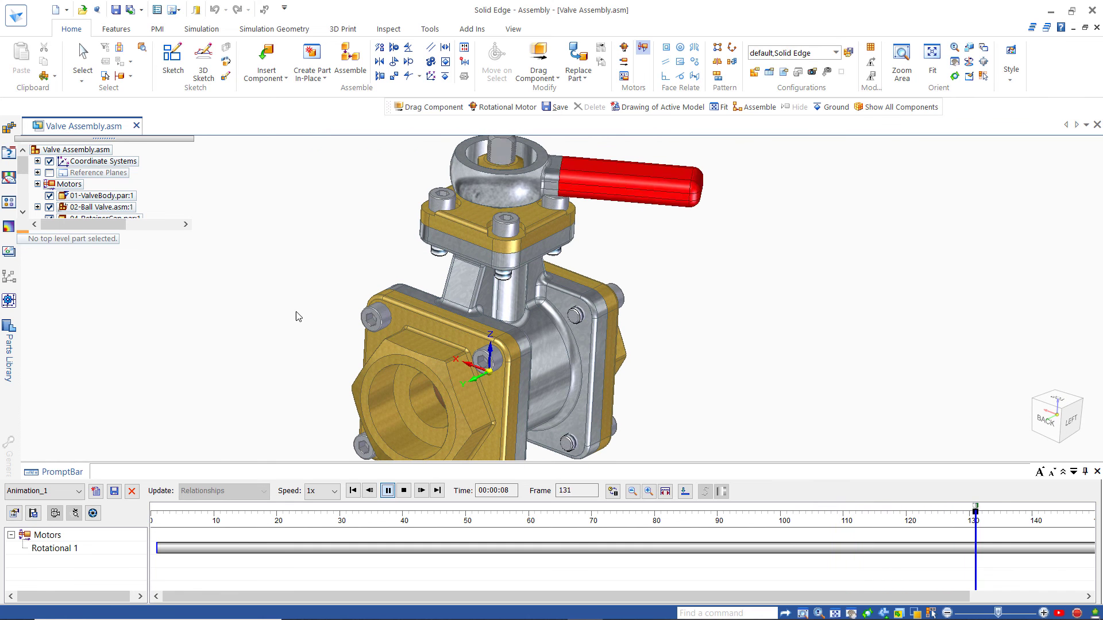
Close the Animation Editor without saving the animation changes, and save the valve assembly.
{"action": "left_click", "coordinate": [82, 62]}
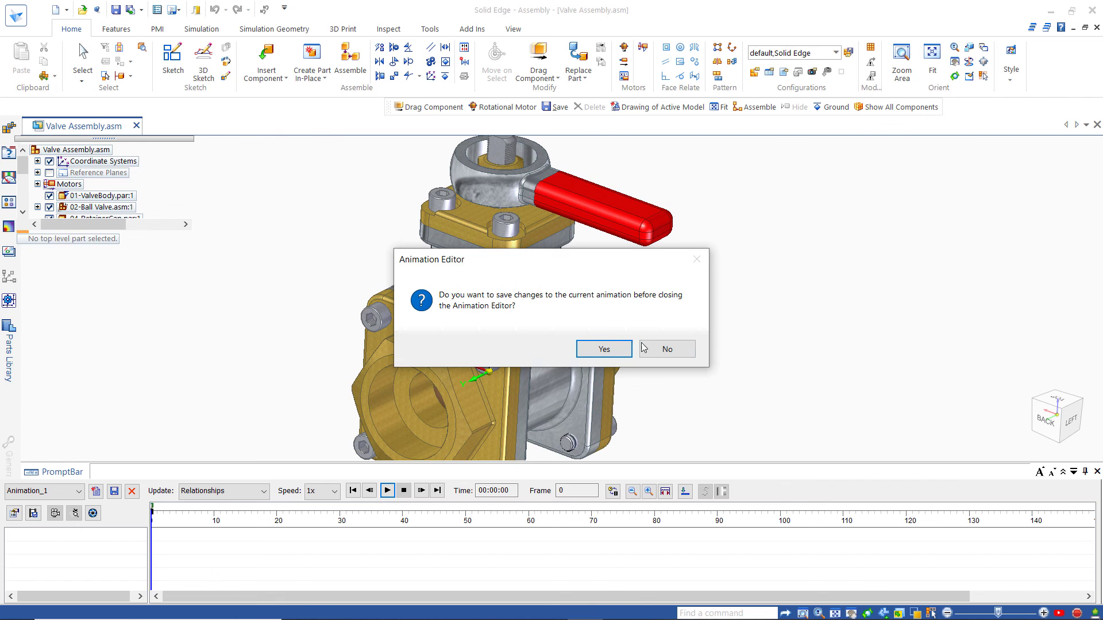
{"action": "left_click", "coordinate": [644, 349]}
{"action": "middle_click_drag", "start_coordinate": [704, 400], "coordinate": [702, 352]}
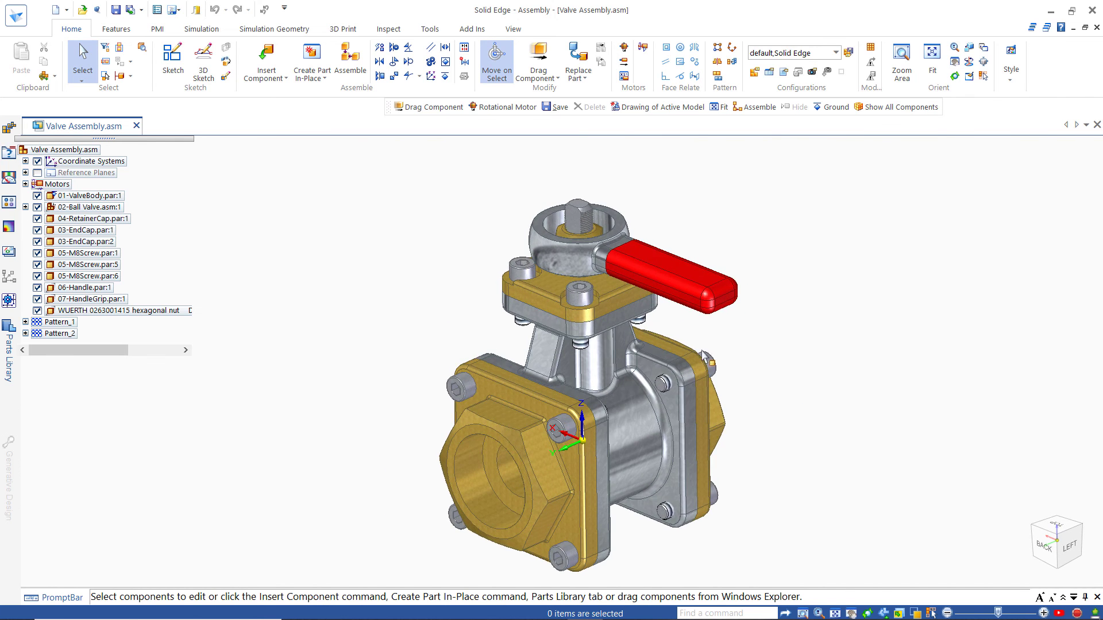
{"action": "left_click", "coordinate": [115, 9]}
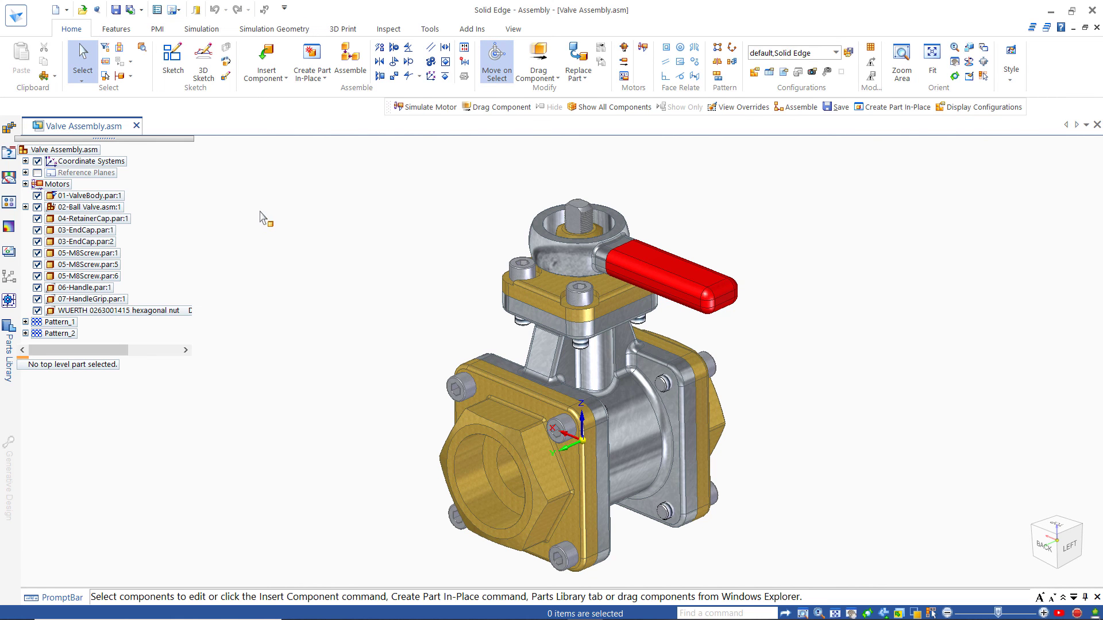
Auto-explode the top-level valve assembly in the Explode-Render-Animate environment, using the automatic spread distance.
{"action": "left_click", "coordinate": [430, 29]}
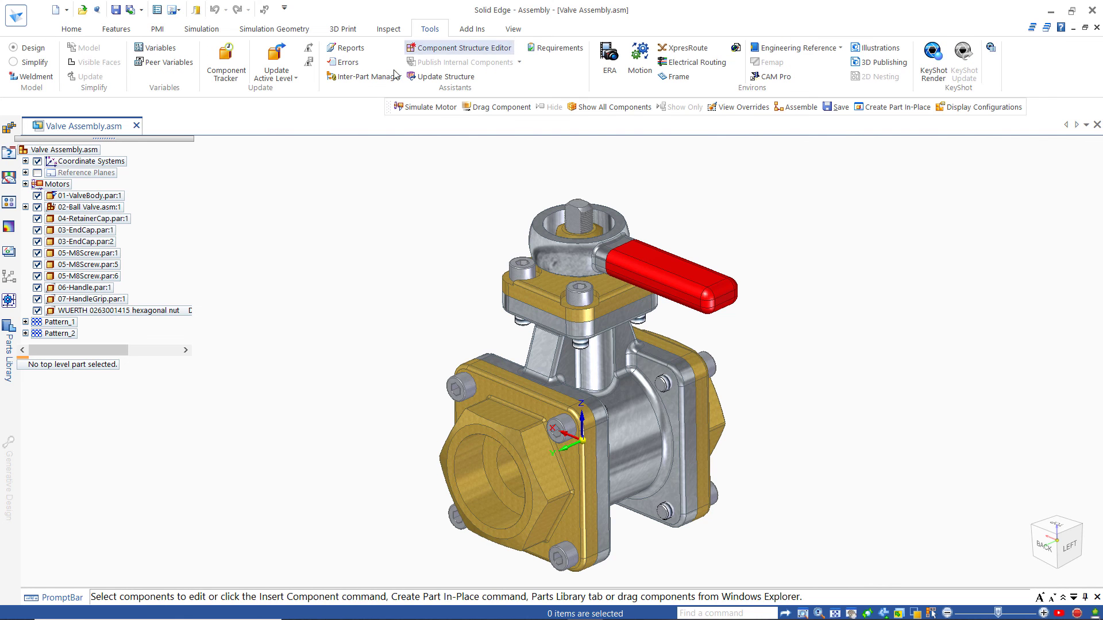
{"action": "left_click", "coordinate": [609, 60]}
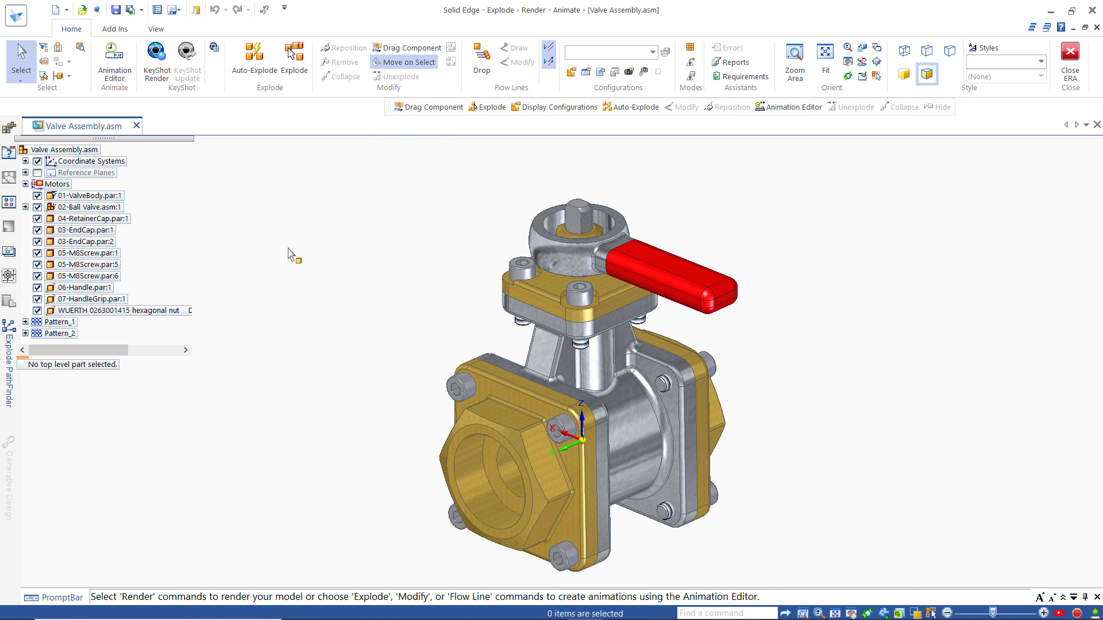
{"action": "left_click", "coordinate": [254, 57]}
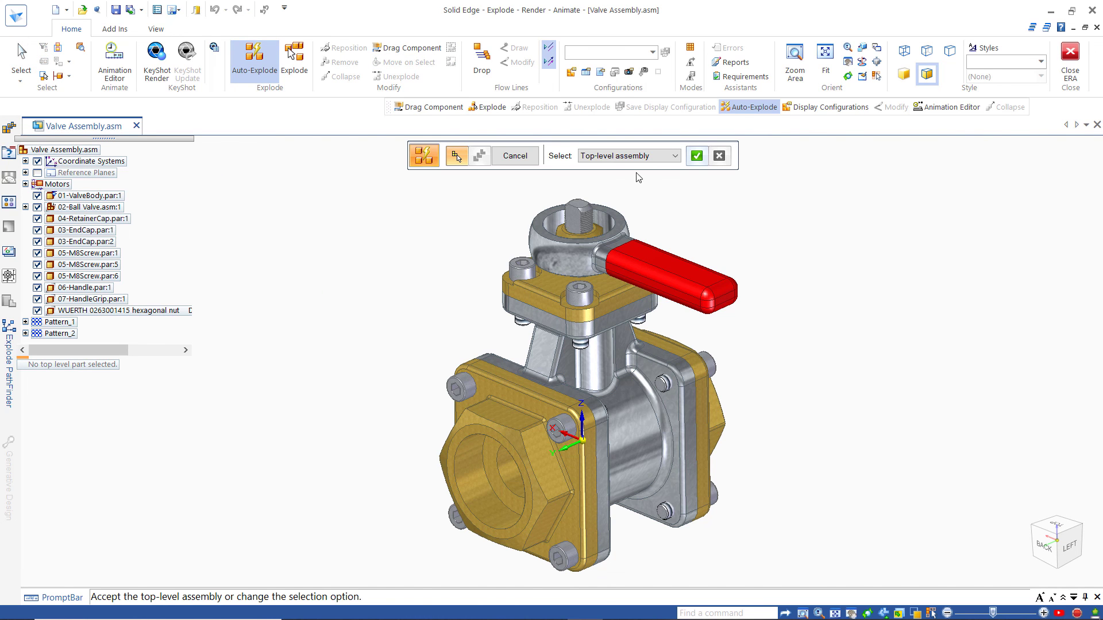
{"action": "left_click", "coordinate": [696, 156]}
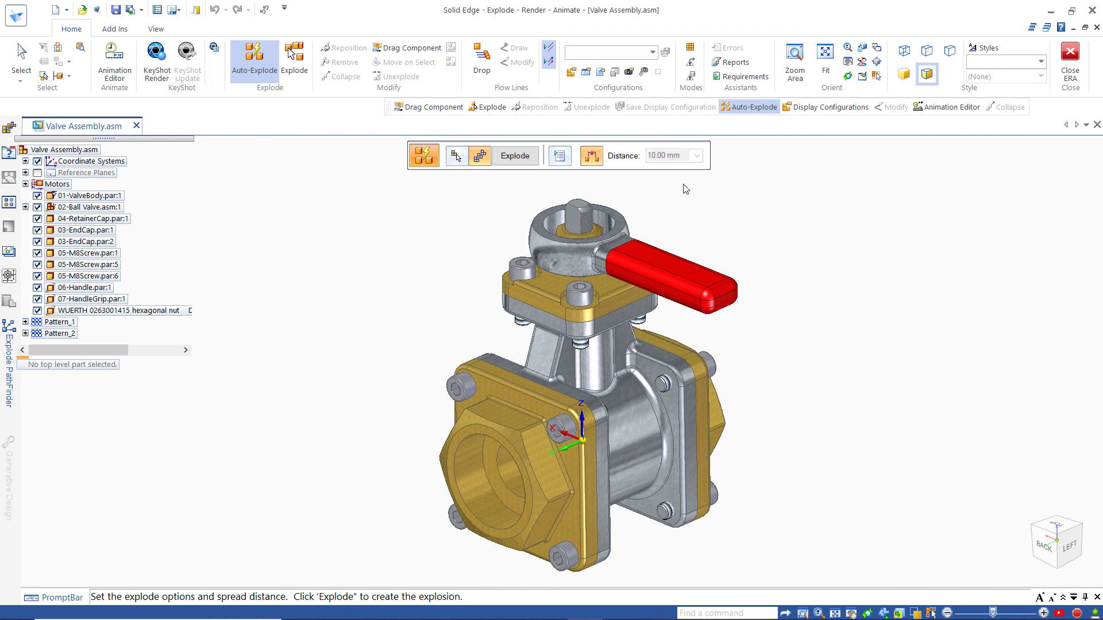
{"action": "left_click", "coordinate": [514, 157]}
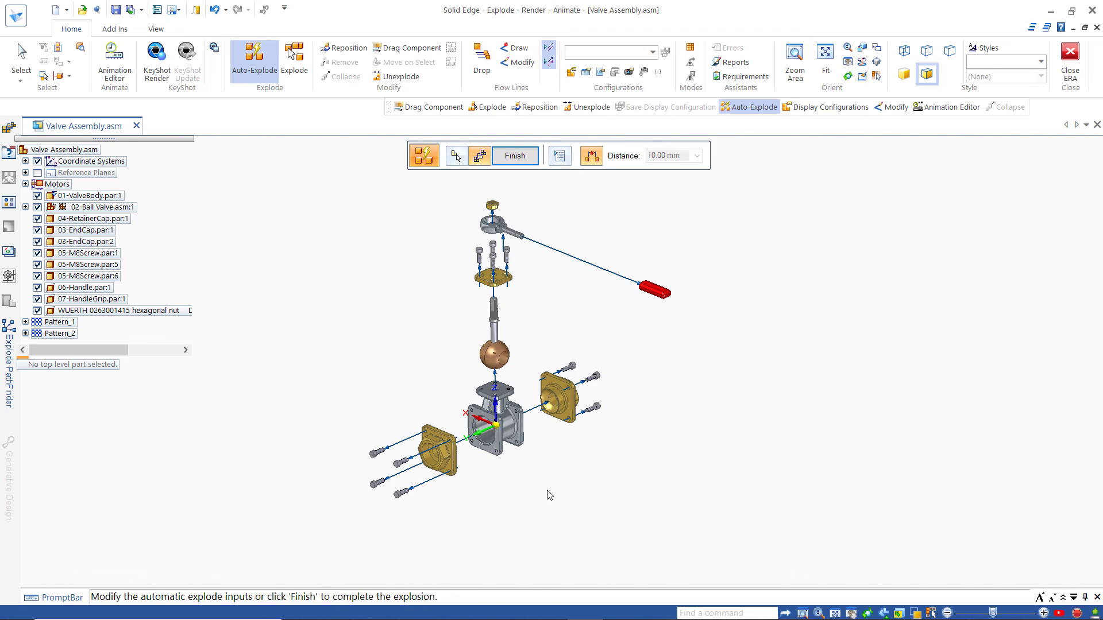
Move the exploded red handle grip closer to the handle along its explode direction with Drag Component.
{"action": "scroll", "coordinate": [359, 300], "scroll_direction": "up", "scroll_amount": 3}
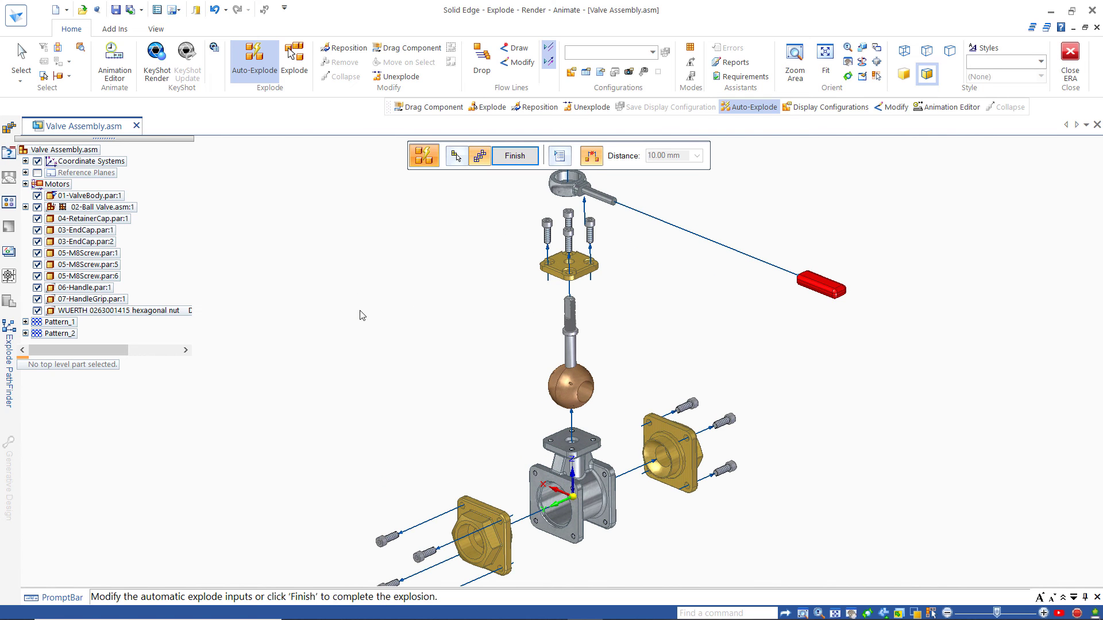
{"action": "scroll", "coordinate": [351, 398], "scroll_direction": "down", "scroll_amount": 2}
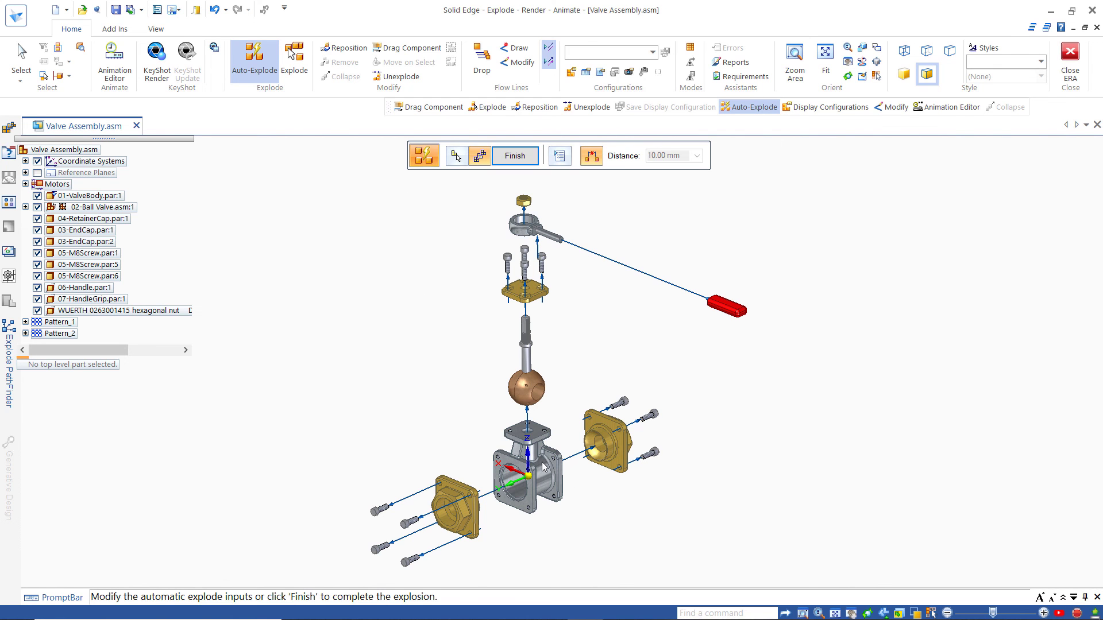
{"action": "scroll", "coordinate": [542, 467], "scroll_direction": "up", "scroll_amount": 3}
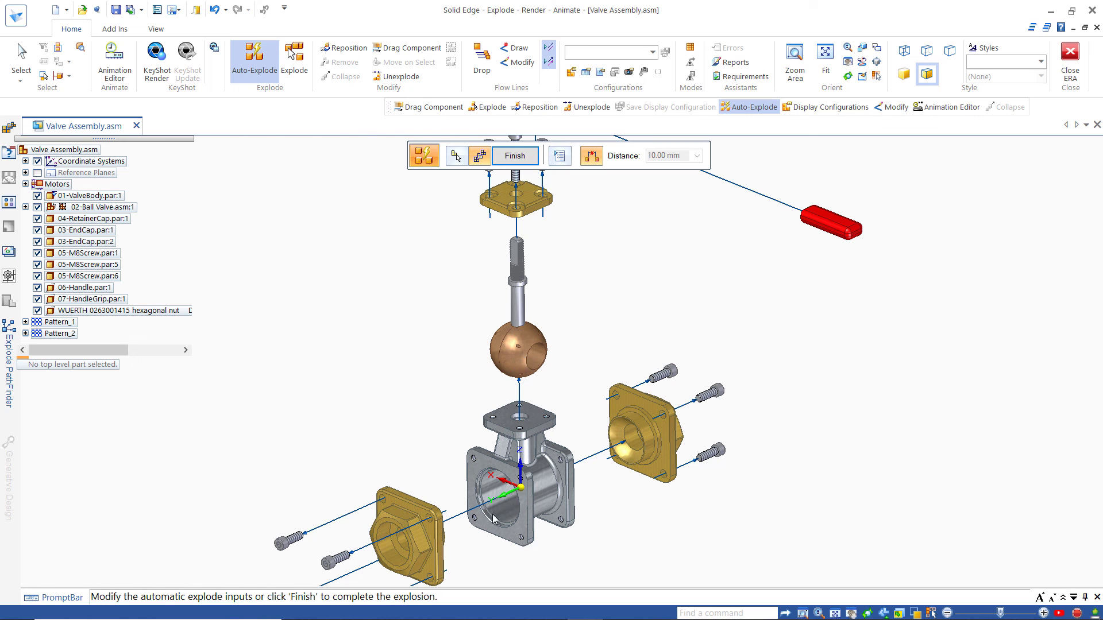
{"action": "scroll", "coordinate": [439, 393], "scroll_direction": "down", "scroll_amount": 3}
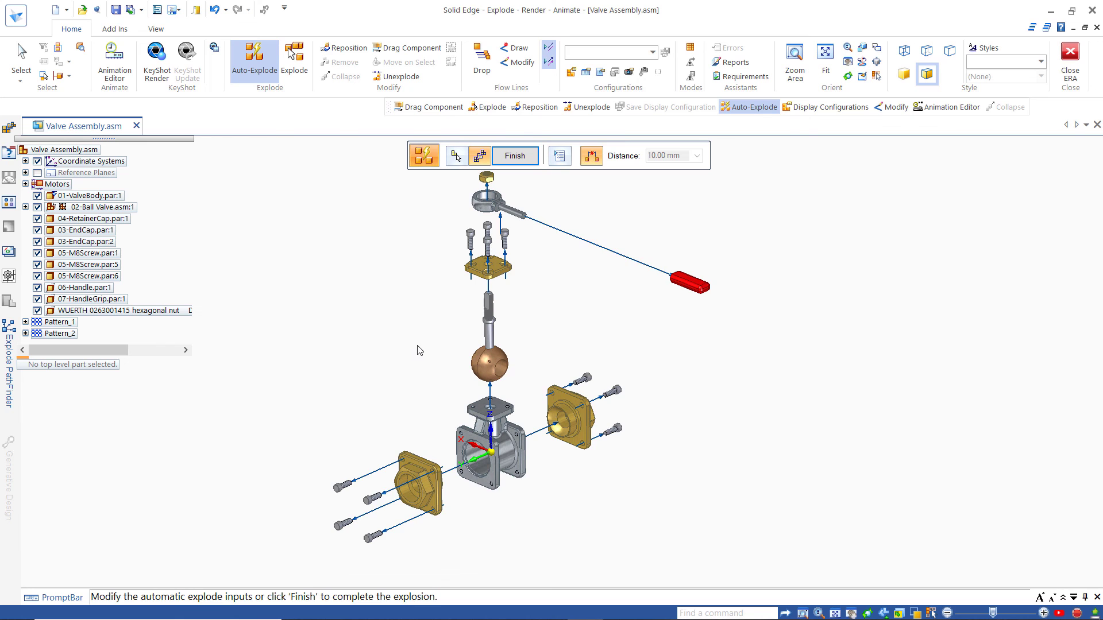
{"action": "middle_click_drag", "start_coordinate": [419, 350], "coordinate": [433, 381], "text": "shift"}
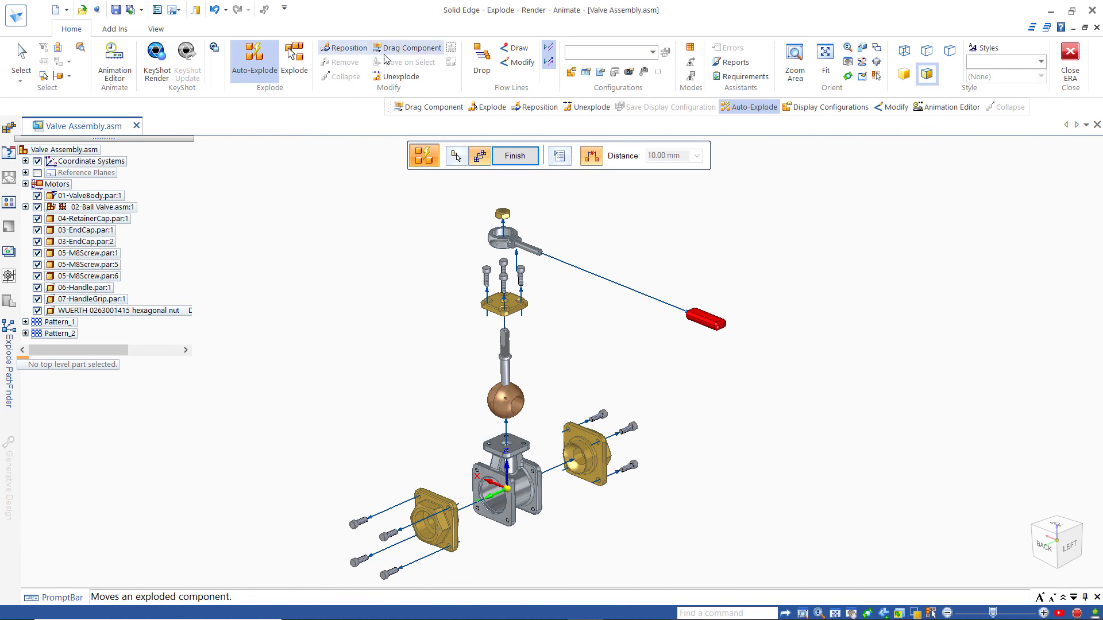
{"action": "left_click", "coordinate": [412, 48]}
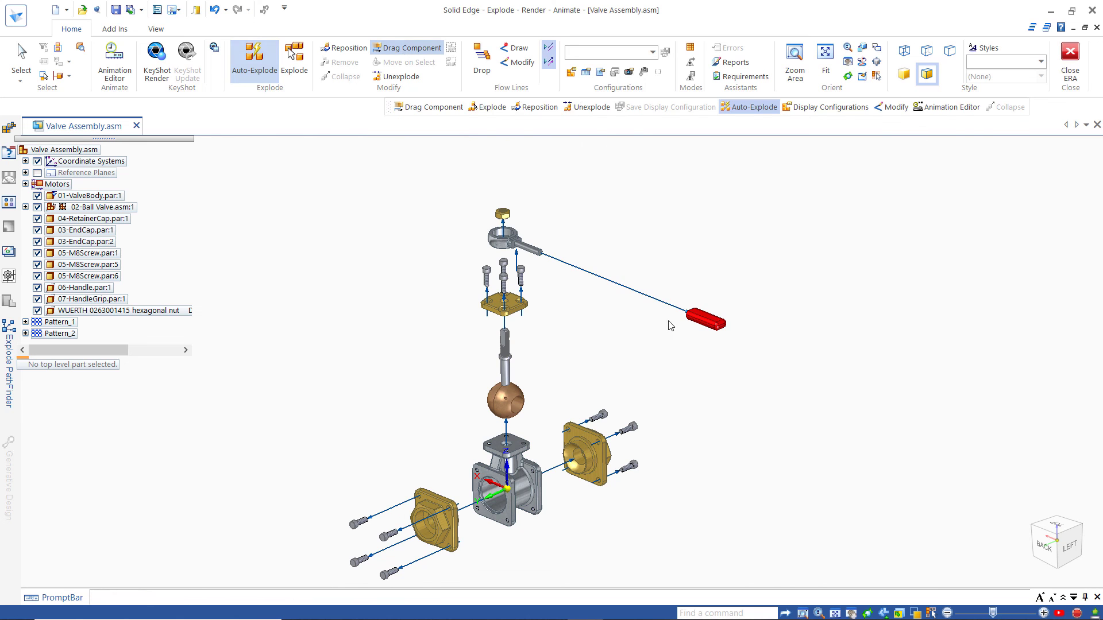
{"action": "left_click", "coordinate": [710, 325]}
{"action": "left_click_drag", "start_coordinate": [710, 325], "coordinate": [580, 283]}
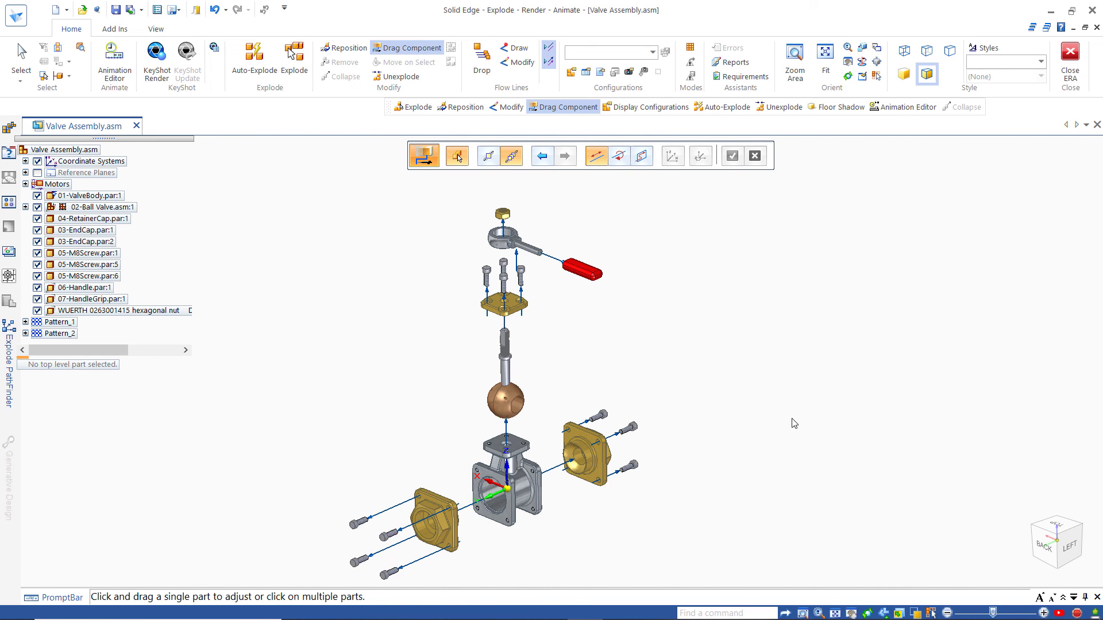
Save the exploded view as a new display configuration named EXPLODE, and close the Explode-Render-Animate environment.
{"action": "left_click", "coordinate": [571, 73]}
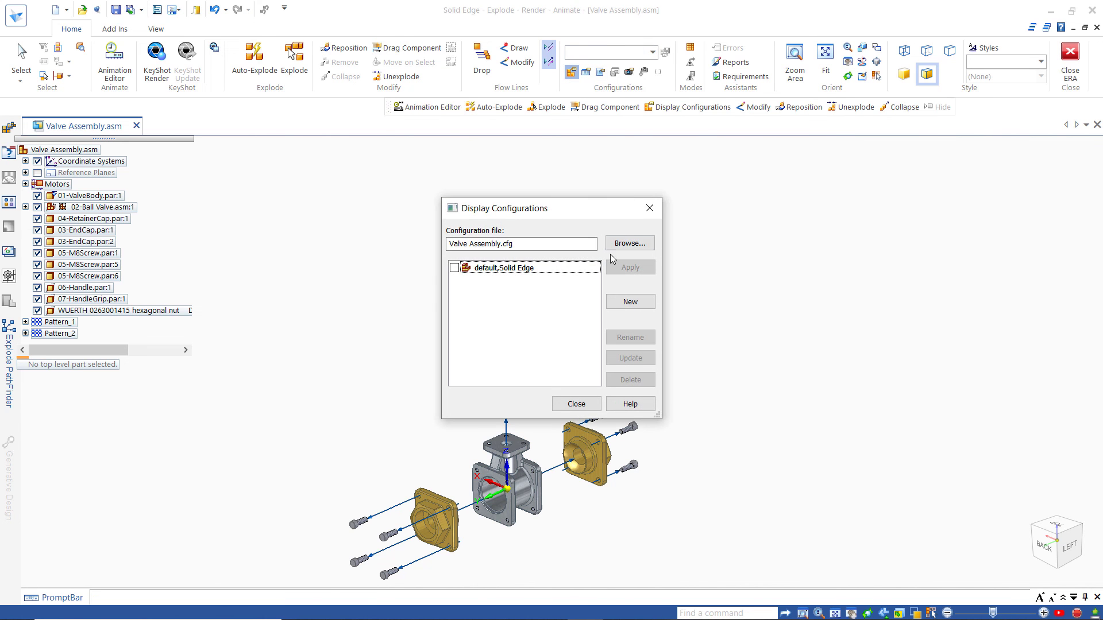
{"action": "left_click", "coordinate": [632, 308]}
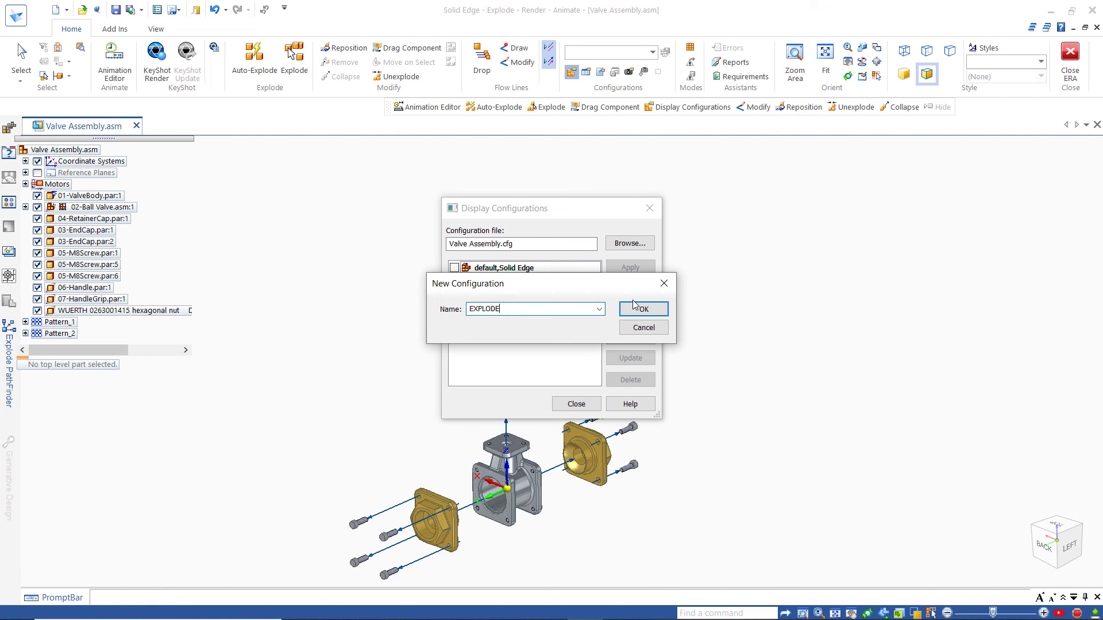
{"action": "left_click", "coordinate": [637, 307]}
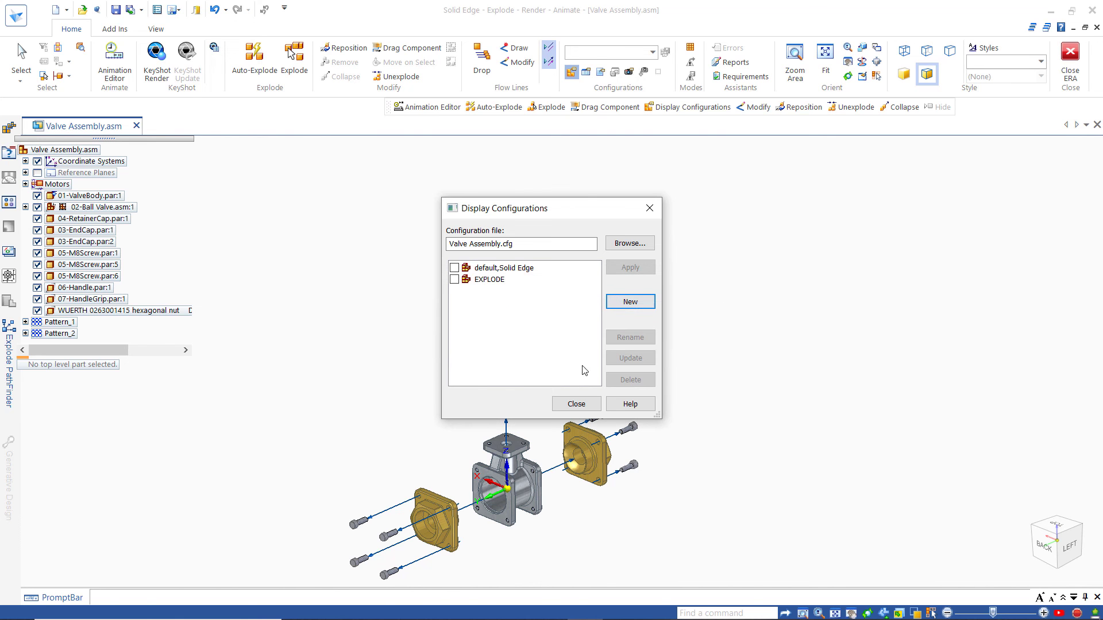
{"action": "left_click", "coordinate": [576, 404]}
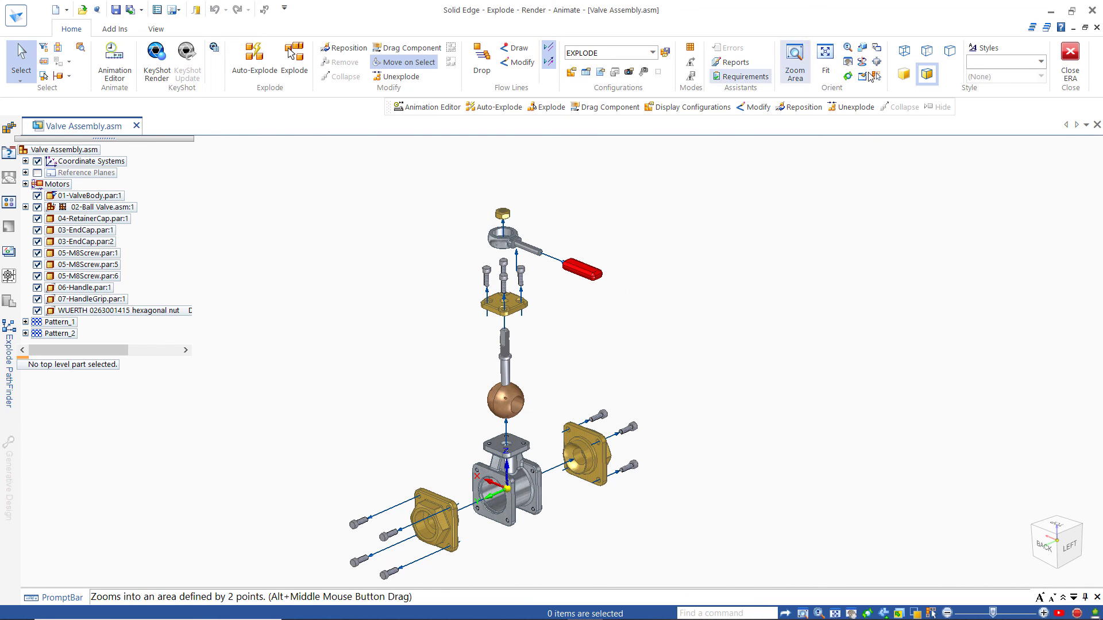
{"action": "left_click", "coordinate": [1070, 57]}
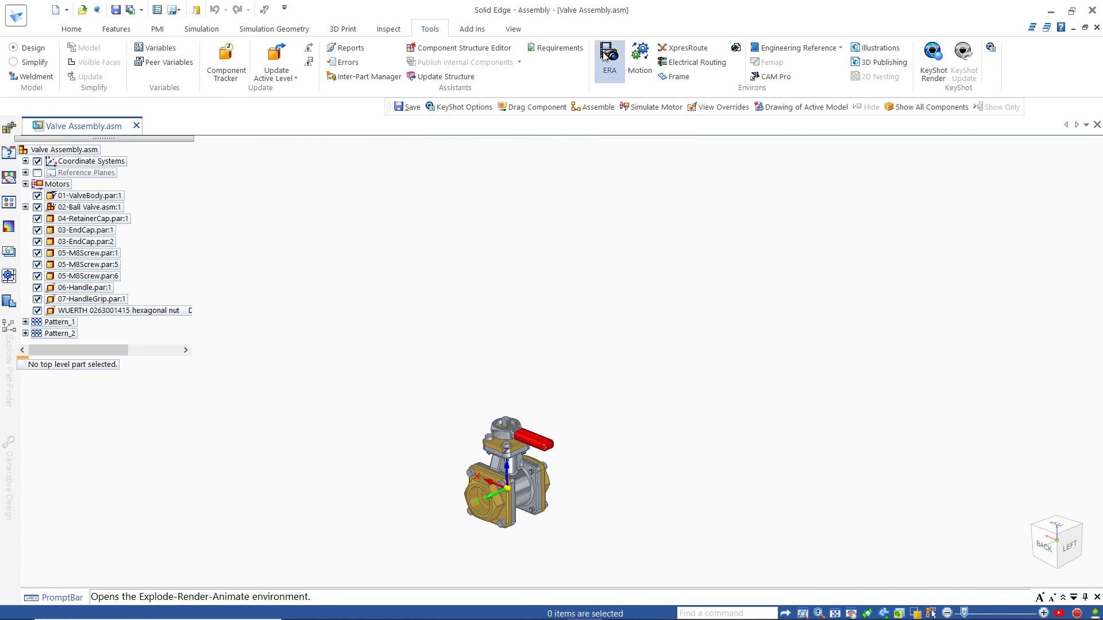
Reopen the Explode-Render-Animate environment to check the saved EXPLODE configuration by displaying it, and return to the assembly.
{"action": "left_click", "coordinate": [606, 58]}
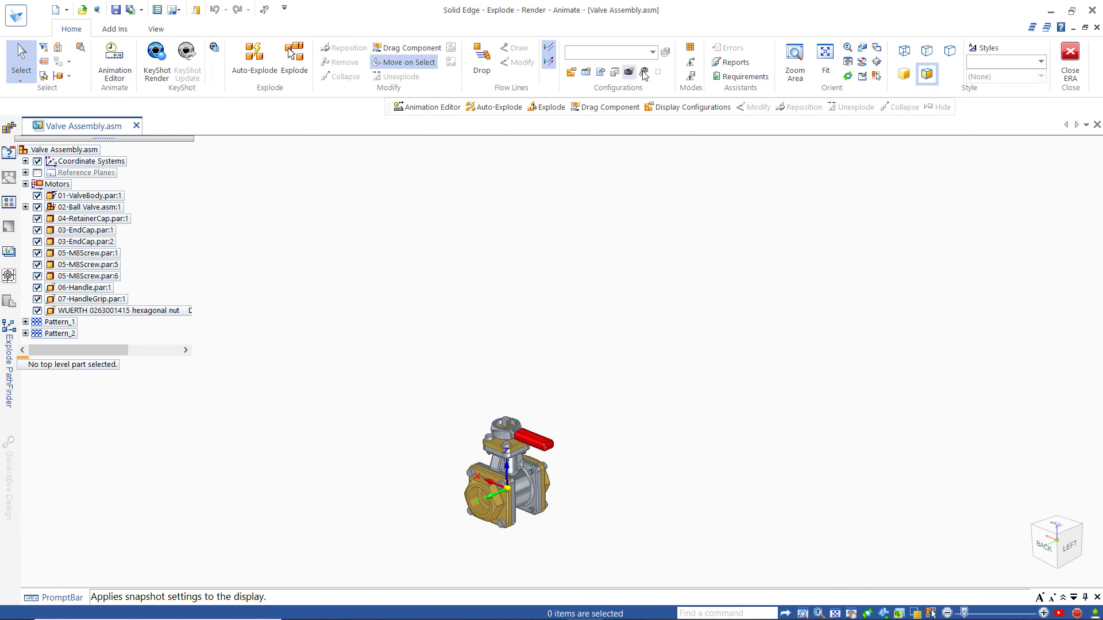
{"action": "left_click", "coordinate": [652, 53]}
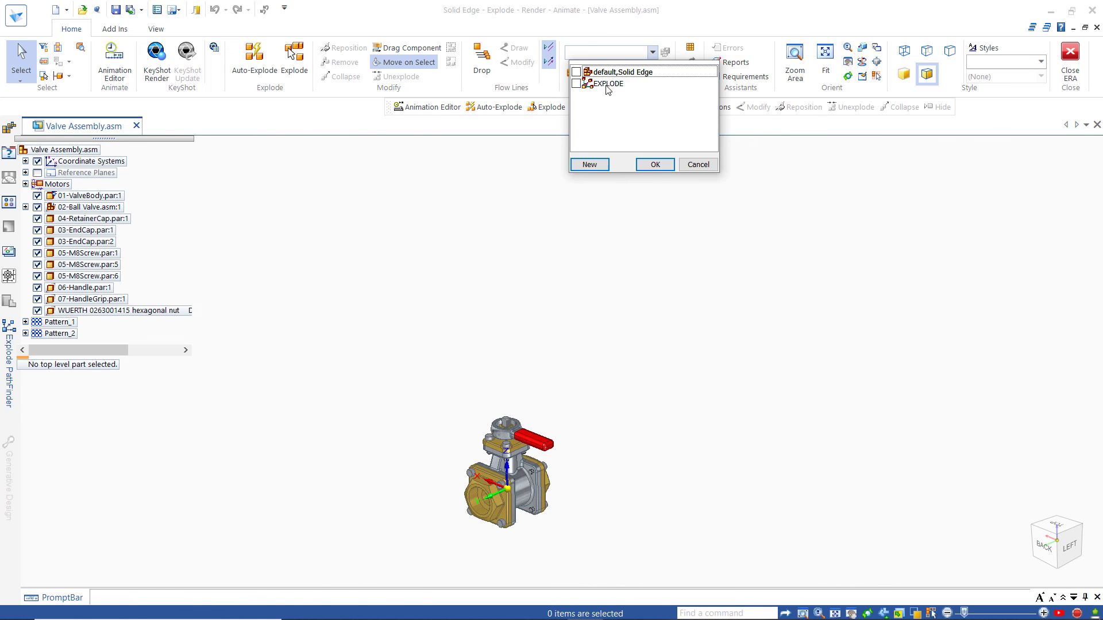
{"action": "left_click", "coordinate": [607, 84]}
{"action": "left_click", "coordinate": [655, 165]}
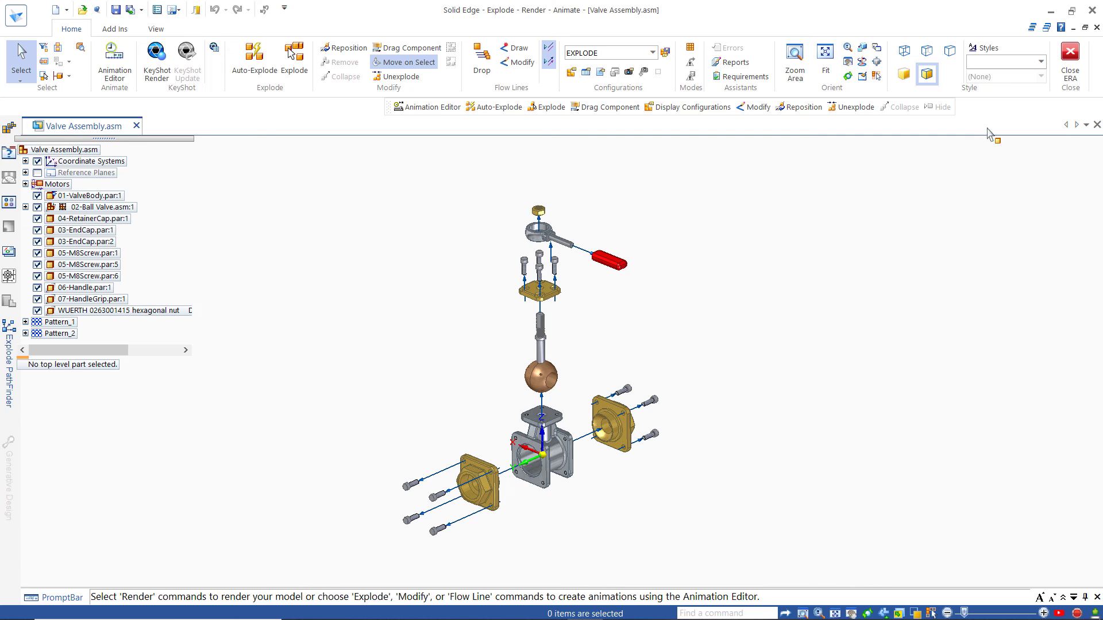
{"action": "left_click", "coordinate": [1069, 63]}
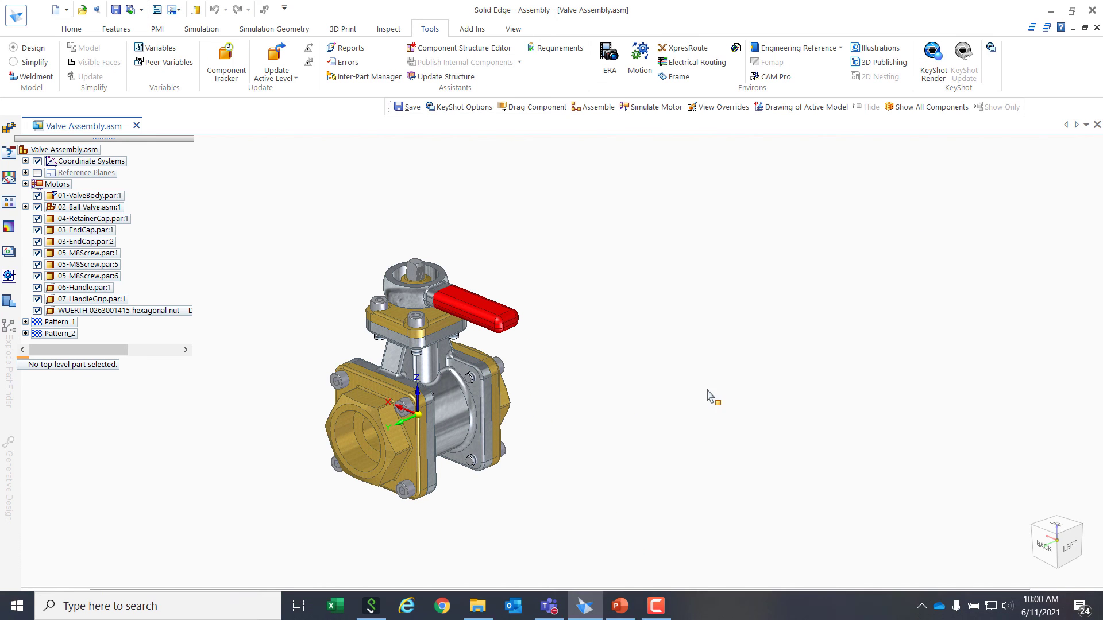
{"action": "left_click", "coordinate": [646, 610]}
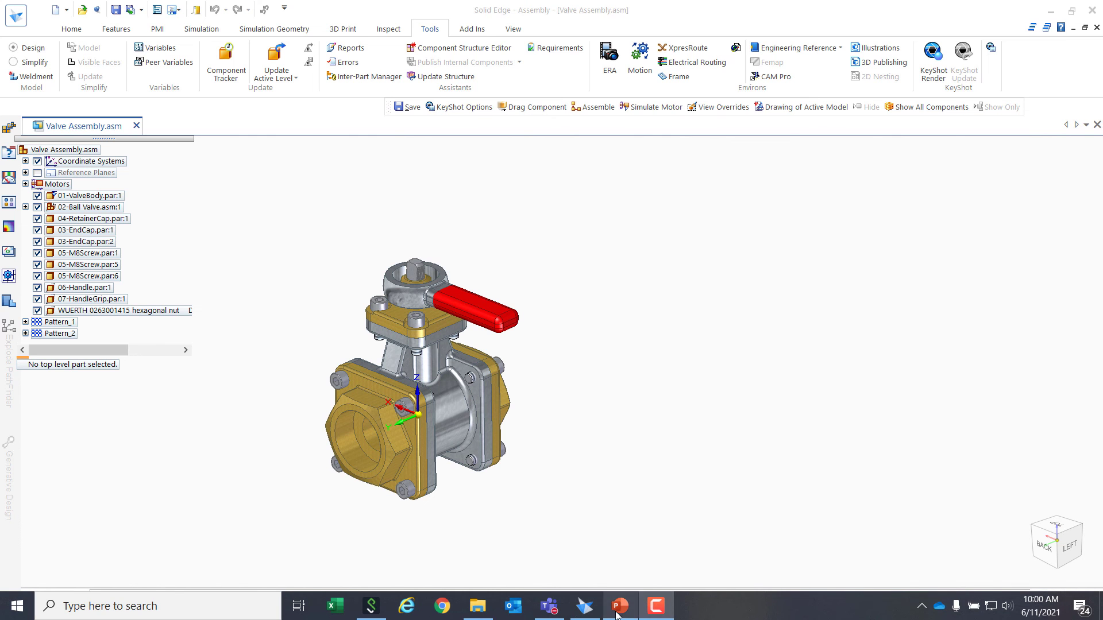